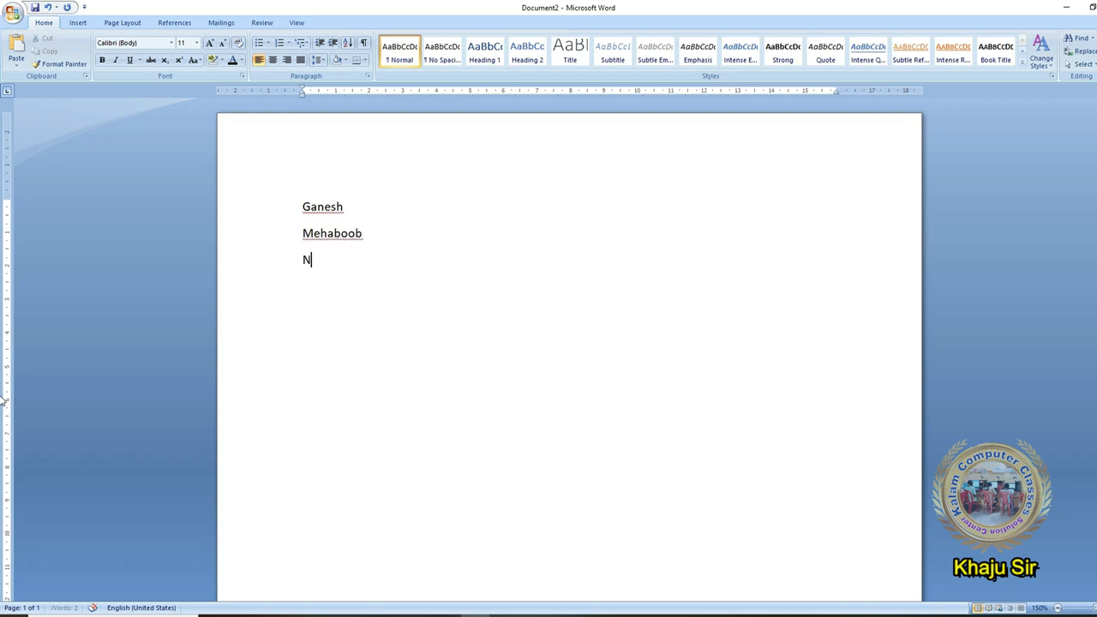
Step: Complete the list of nine names, one per line, and apply round bullets to the first four
type("Vishal")
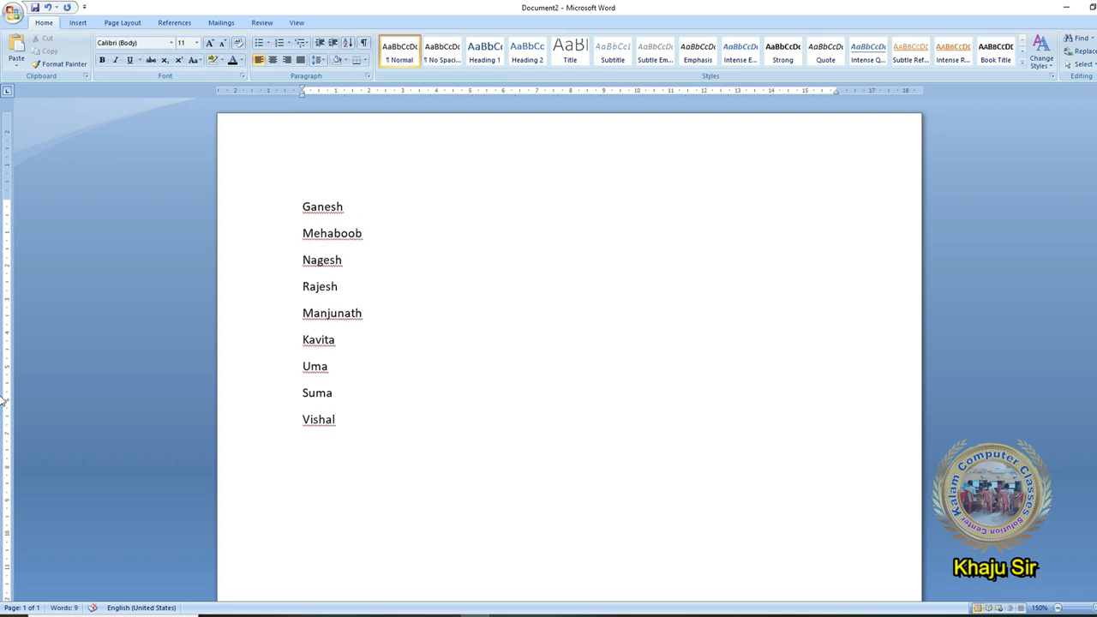
left_click(287, 249)
left_click(329, 274)
left_click_drag(300, 207, 366, 282)
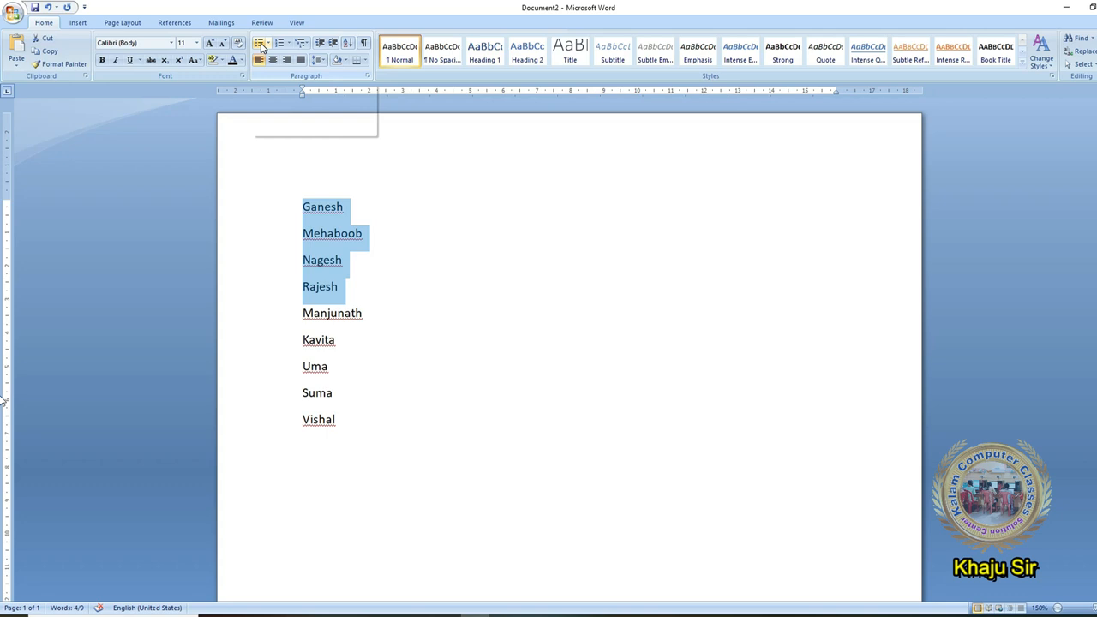
left_click(258, 46)
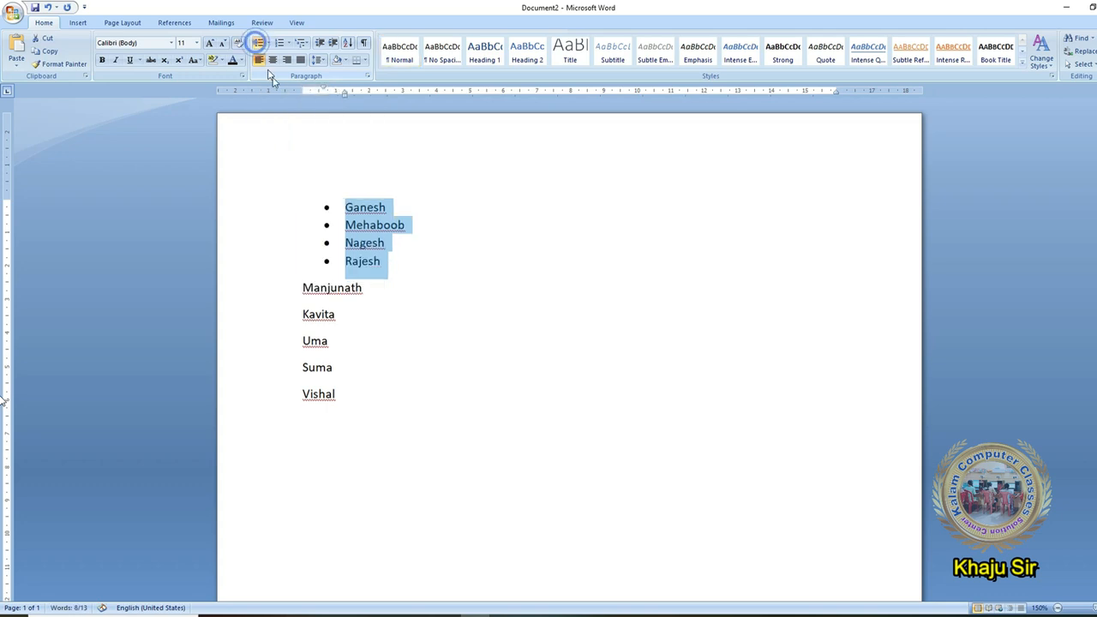
left_click(347, 207)
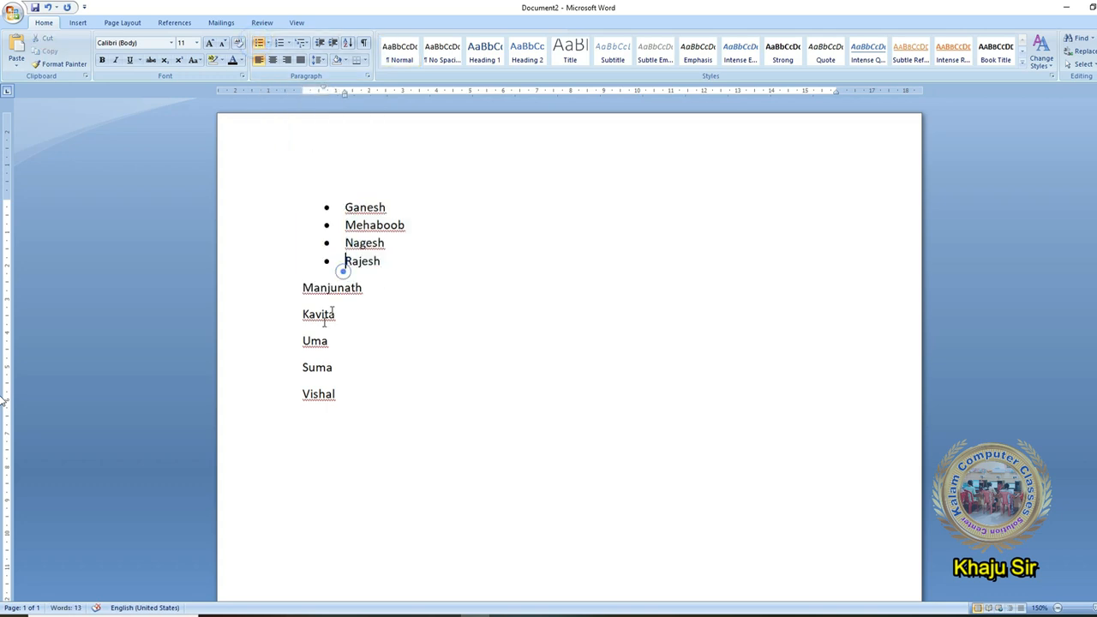
Step: Apply the arrowhead bullet style from the bullet library to the last five names in the list
left_click_drag(326, 306, 349, 391)
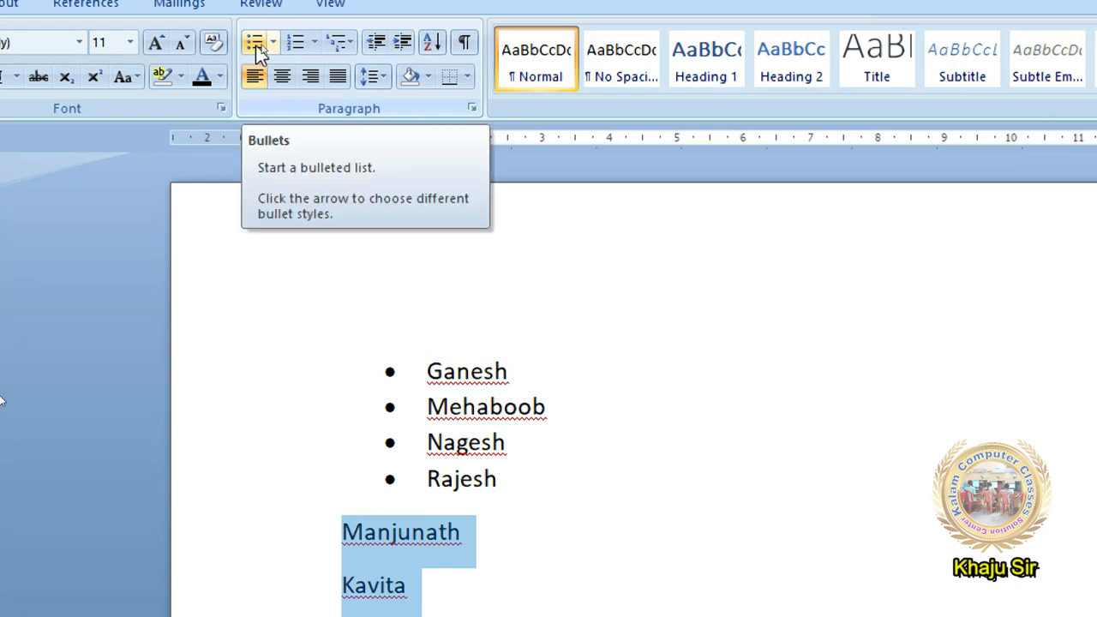
left_click(274, 44)
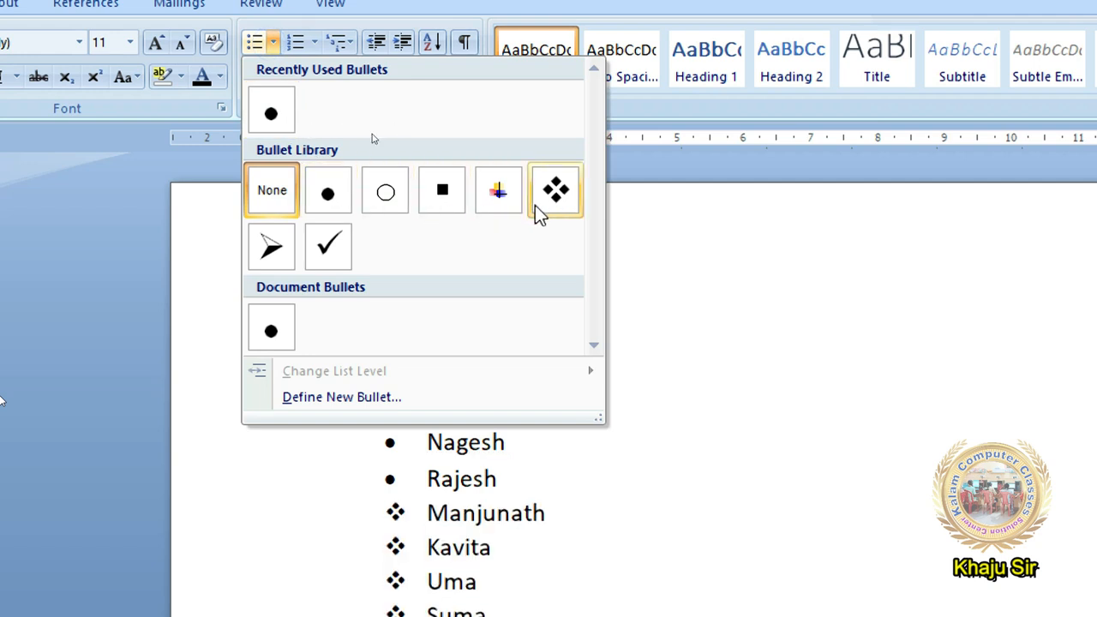
left_click(270, 256)
scroll(613, 557, "down", 2)
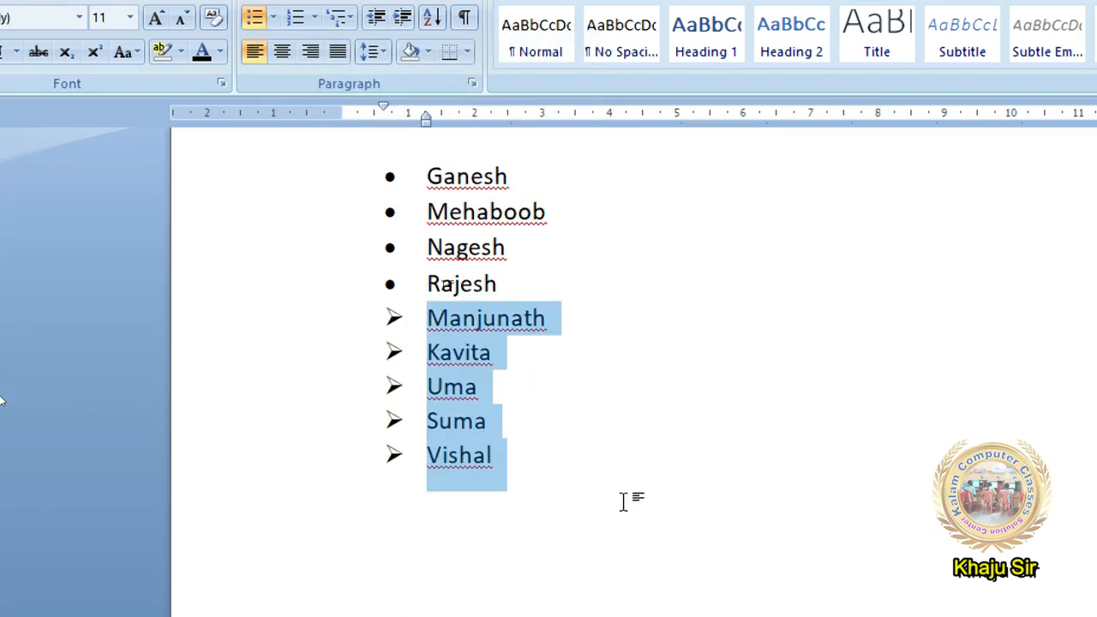
left_click(476, 210)
left_click(478, 384)
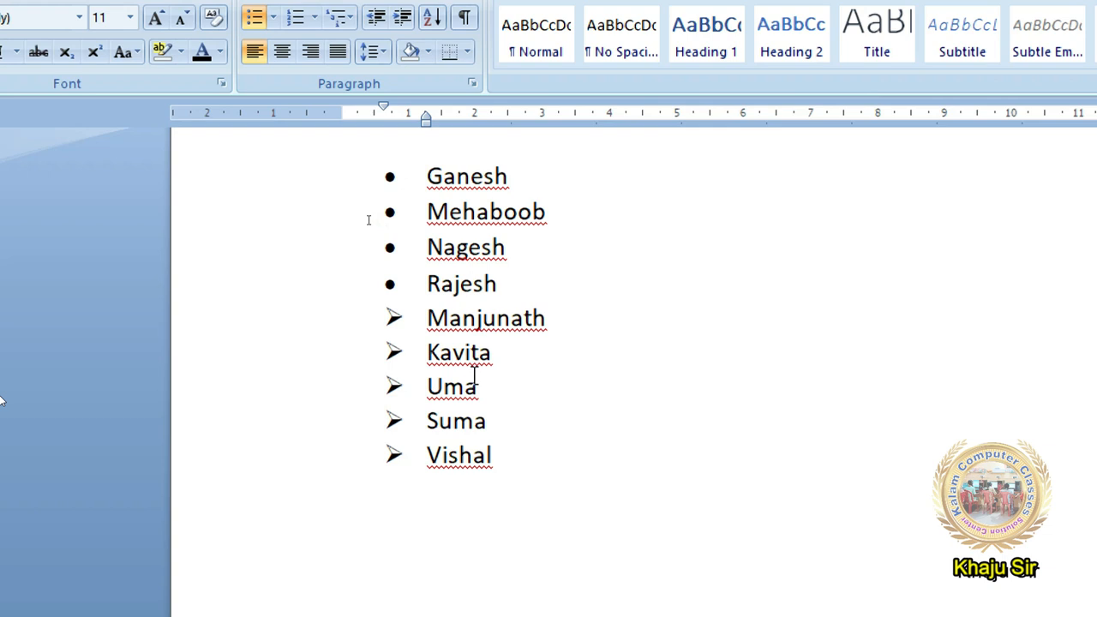
Step: Start defining a new symbol bullet for the last five names and try several Wingdings arrow characters
left_click_drag(523, 475, 436, 334)
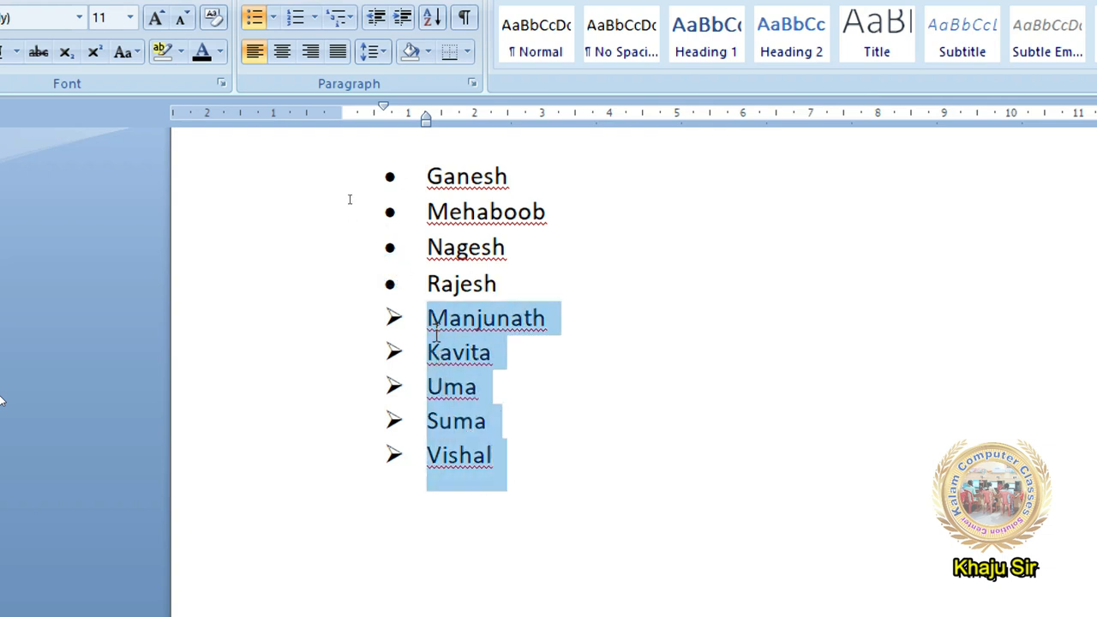
left_click(272, 17)
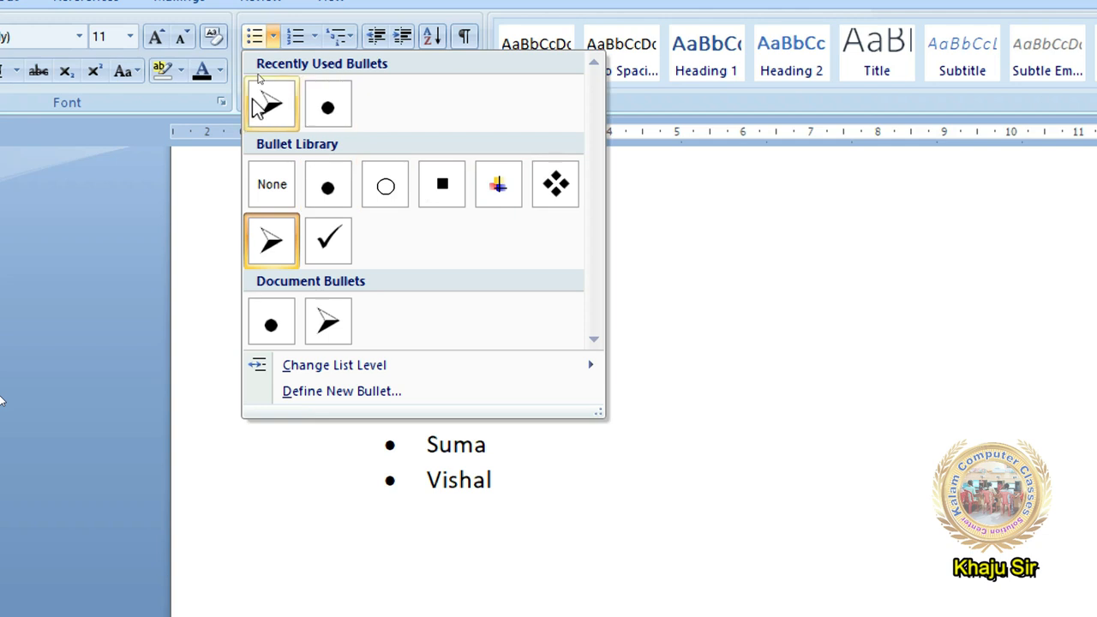
left_click(354, 395)
left_click_drag(875, 352, 727, 161)
left_click(641, 228)
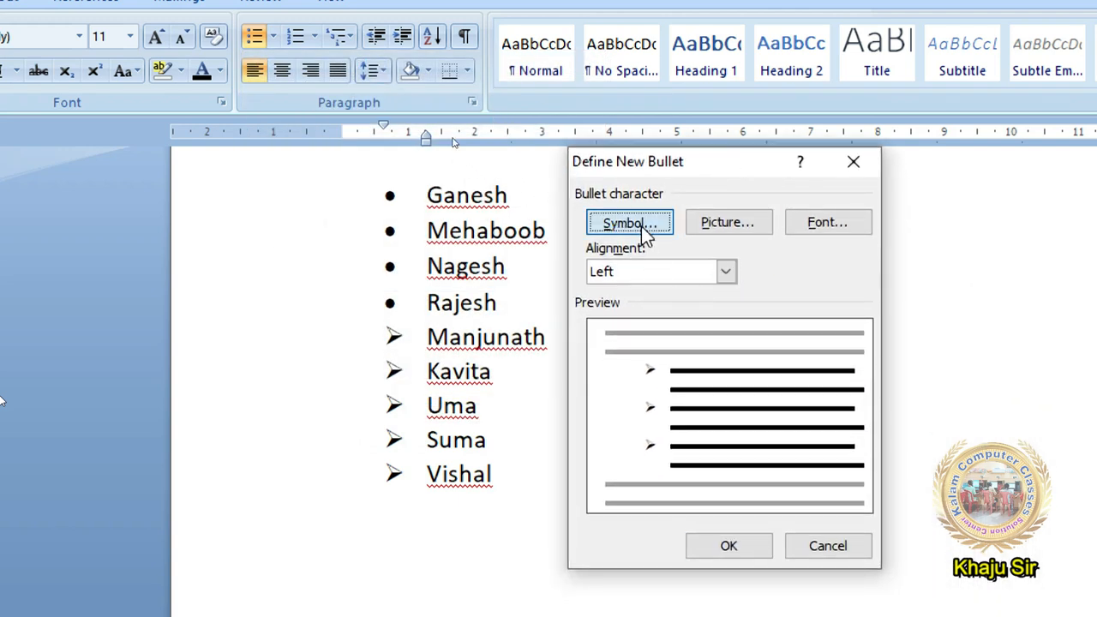
left_click_drag(600, 311, 758, 174)
left_click(778, 317)
left_click(744, 388)
left_click(674, 388)
left_click(674, 349)
left_click(710, 391)
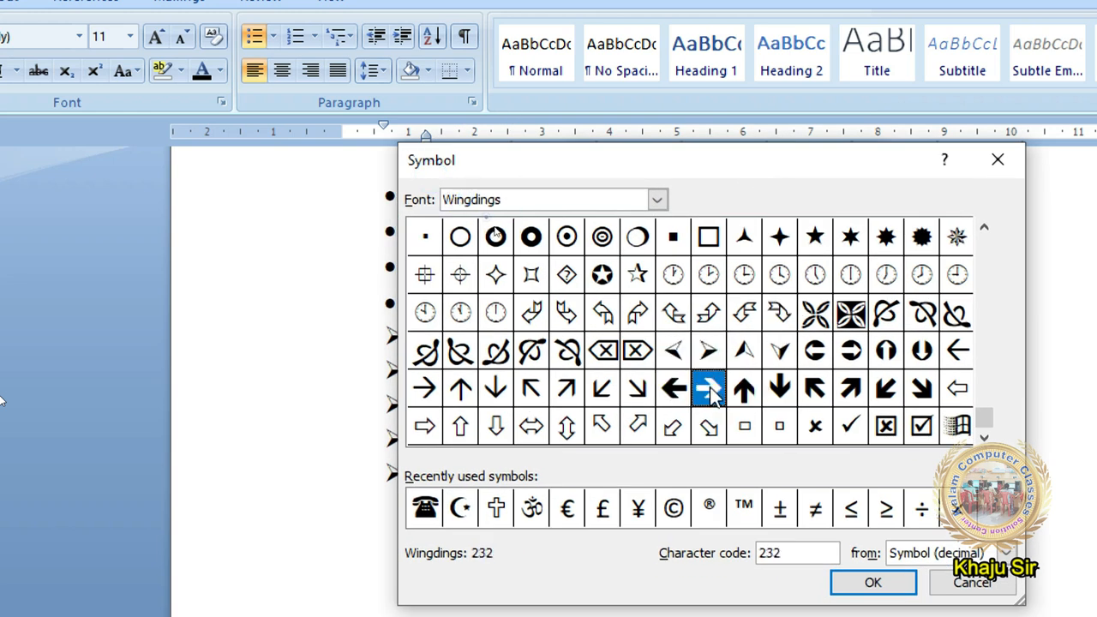
left_click(776, 393)
left_click(819, 396)
left_click(849, 396)
left_click(709, 314)
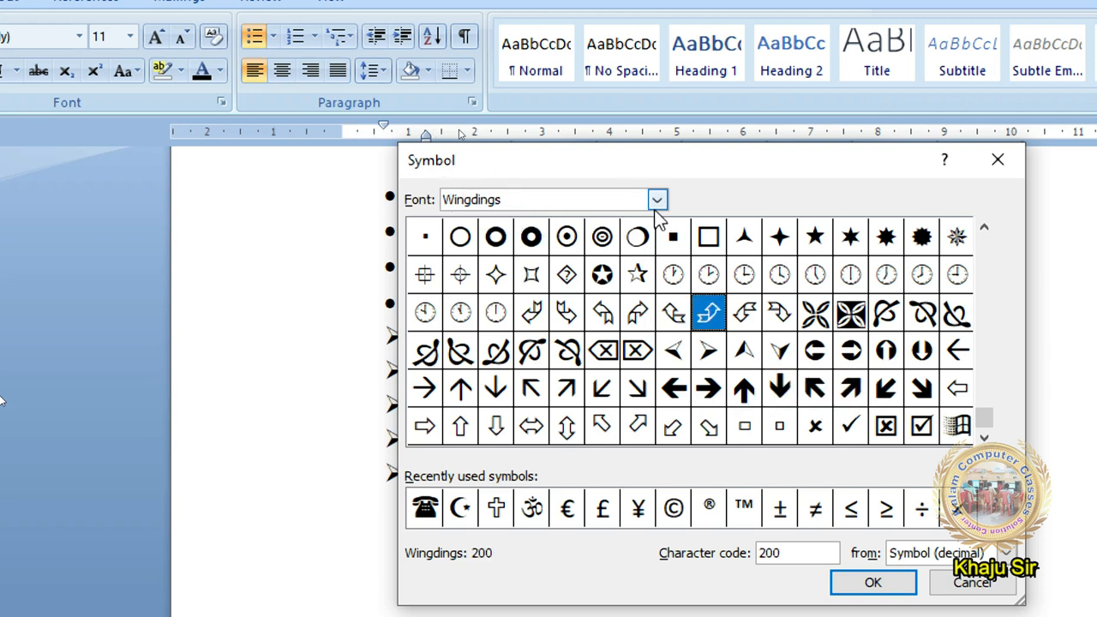
Step: Examine the symbols offered by other fonts, including AcadEref, AmdtSymbols and Webdings, as possible bullet characters
left_click(656, 201)
left_click_drag(659, 292, 661, 221)
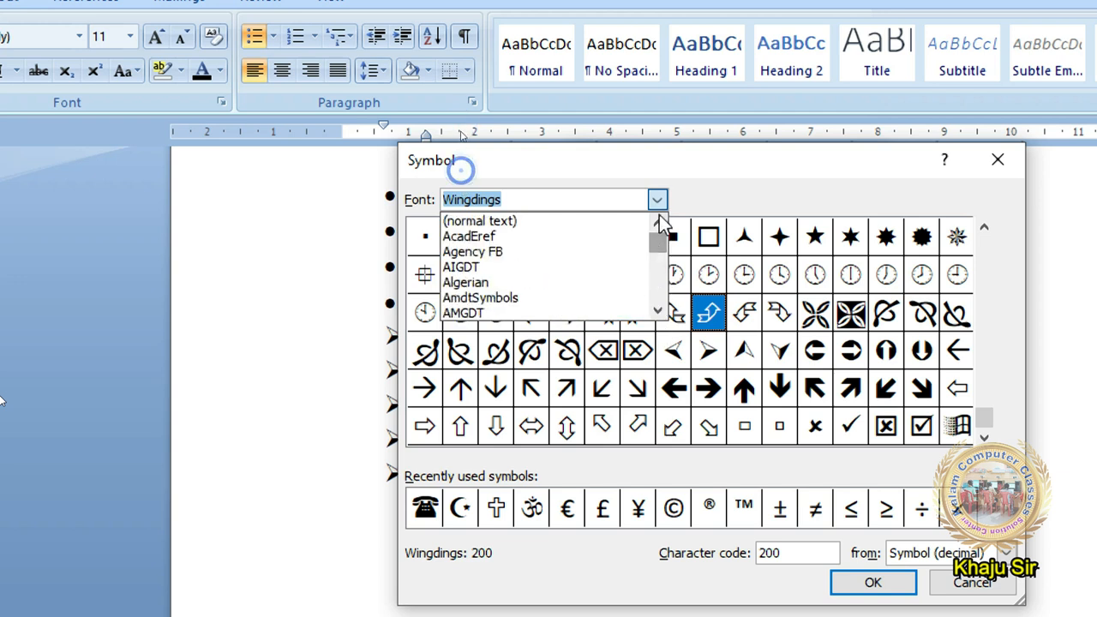
left_click(545, 237)
left_click(657, 199)
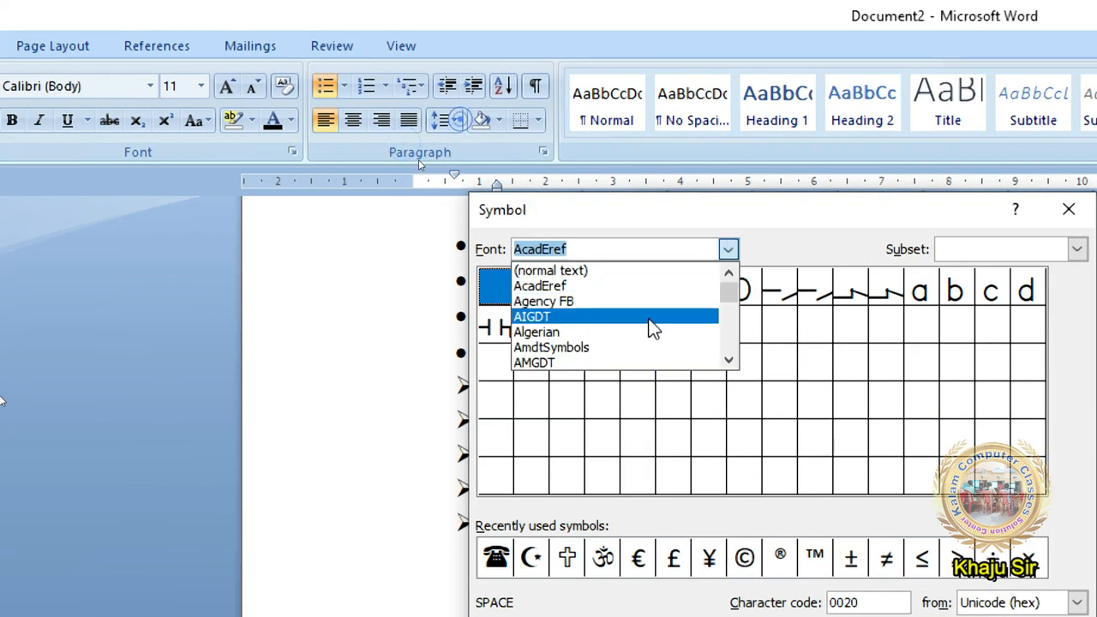
left_click(677, 317)
left_click(728, 250)
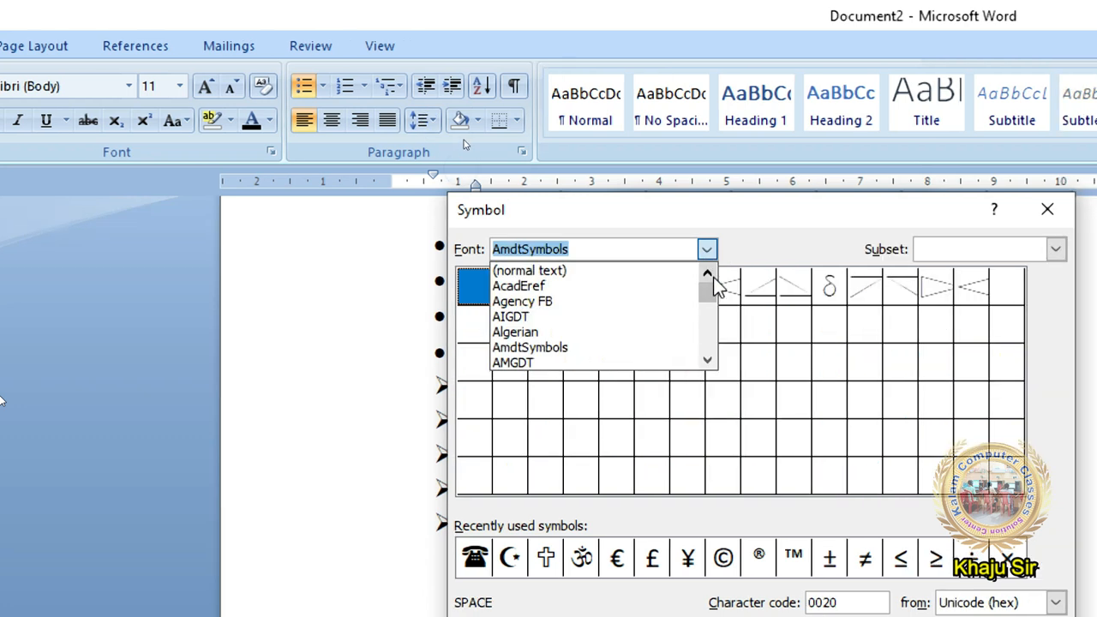
left_click_drag(750, 288, 710, 335)
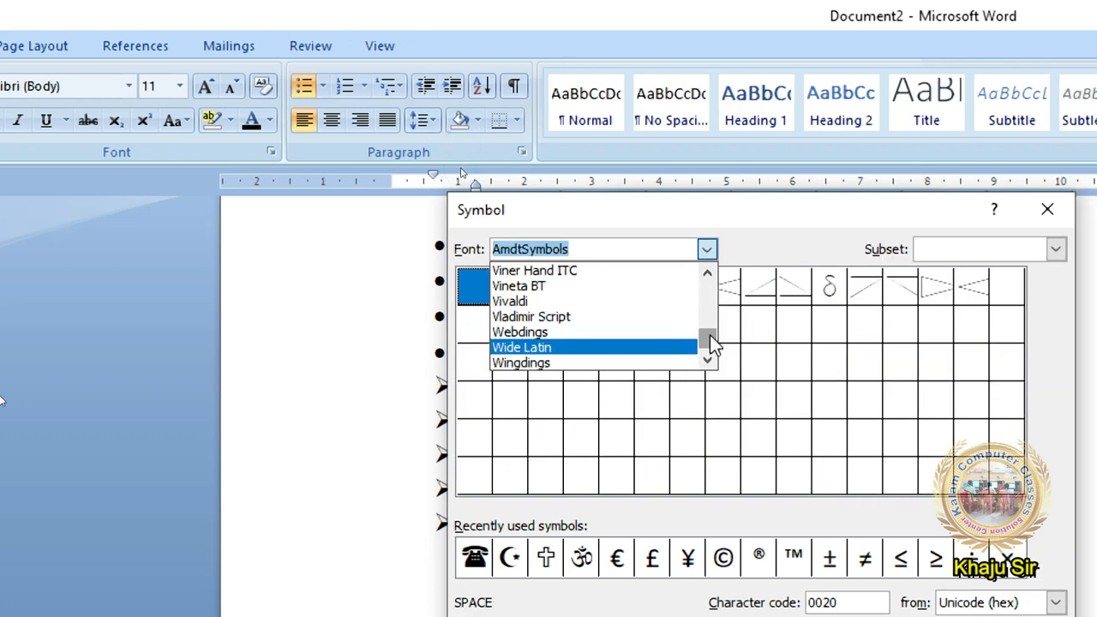
left_click(600, 332)
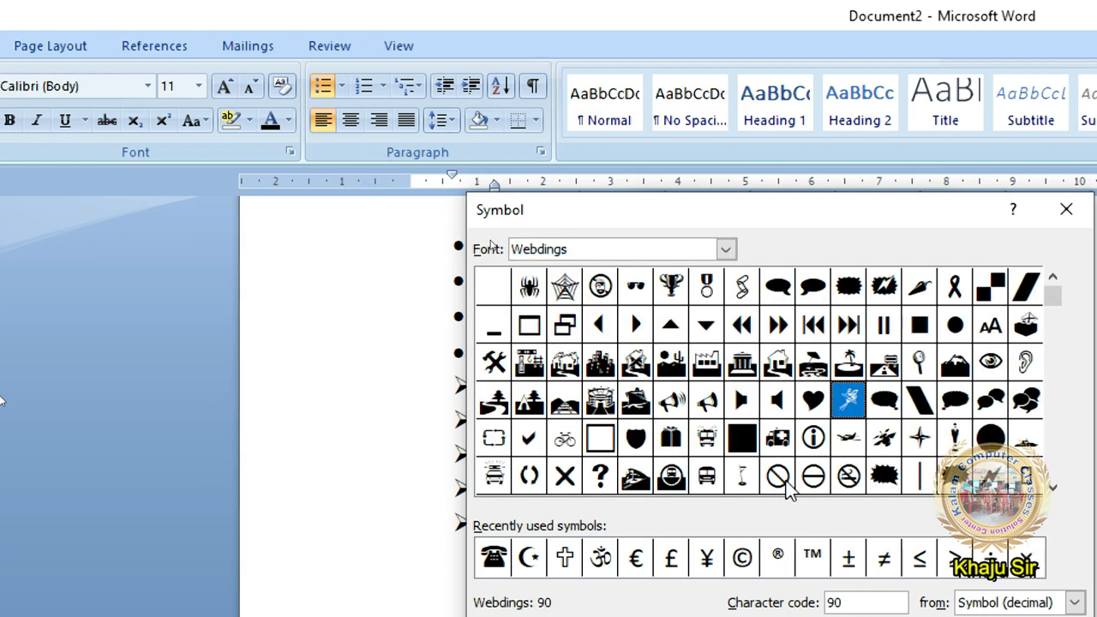
left_click(636, 361)
left_click(884, 324)
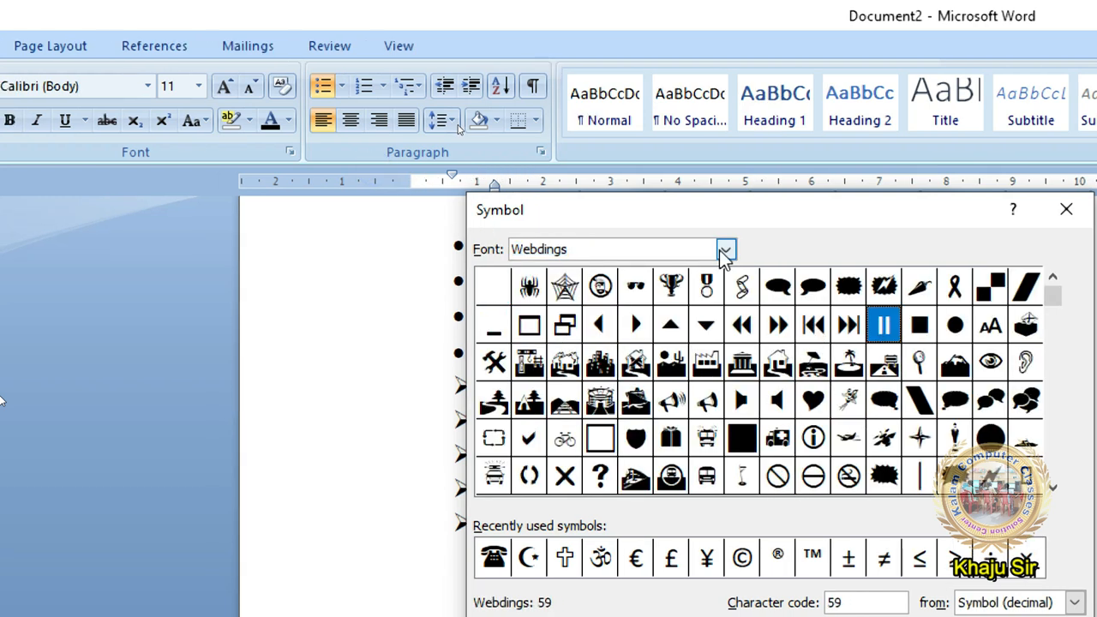
Step: Choose the Wingdings Om symbol (character code 92) as the new bullet for the last five names
left_click(726, 248)
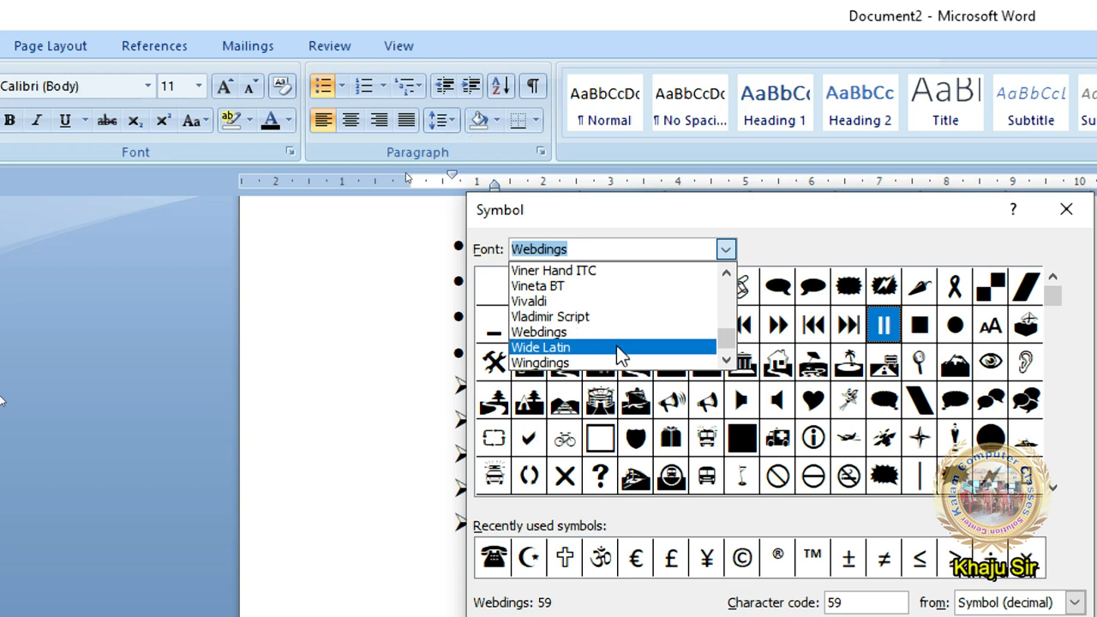
left_click(617, 363)
left_click(704, 361)
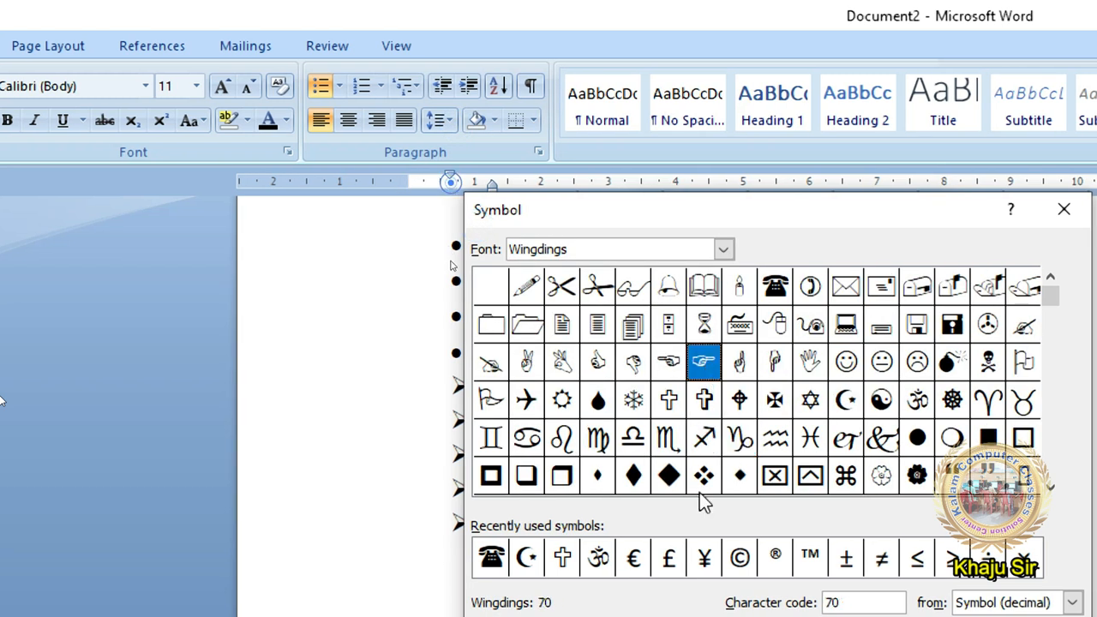
left_click(917, 401)
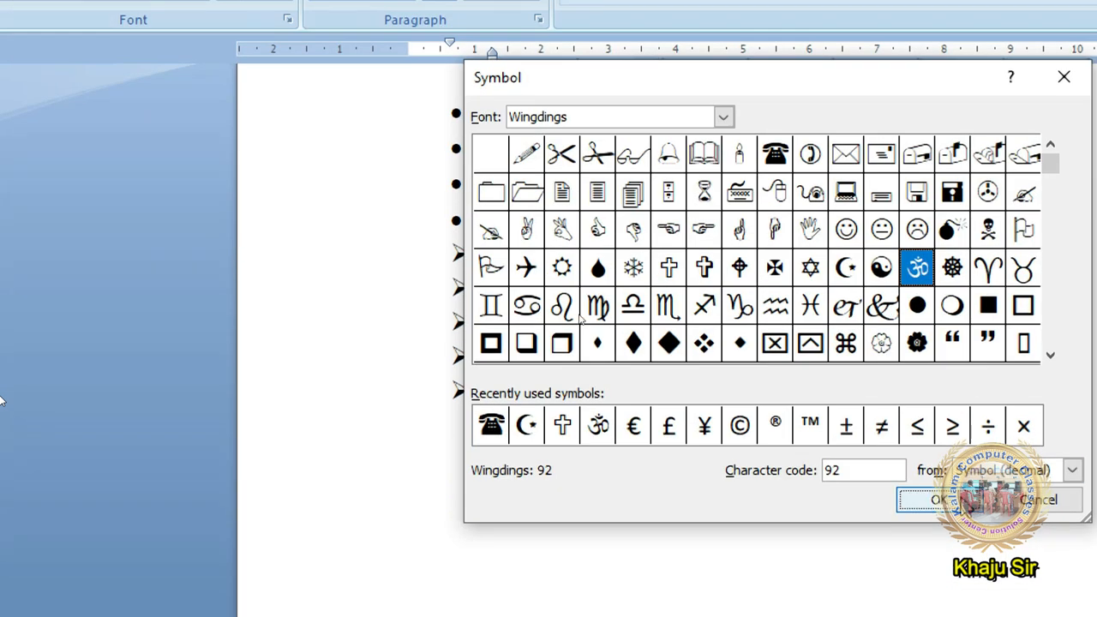
left_click(939, 500)
left_click(806, 470)
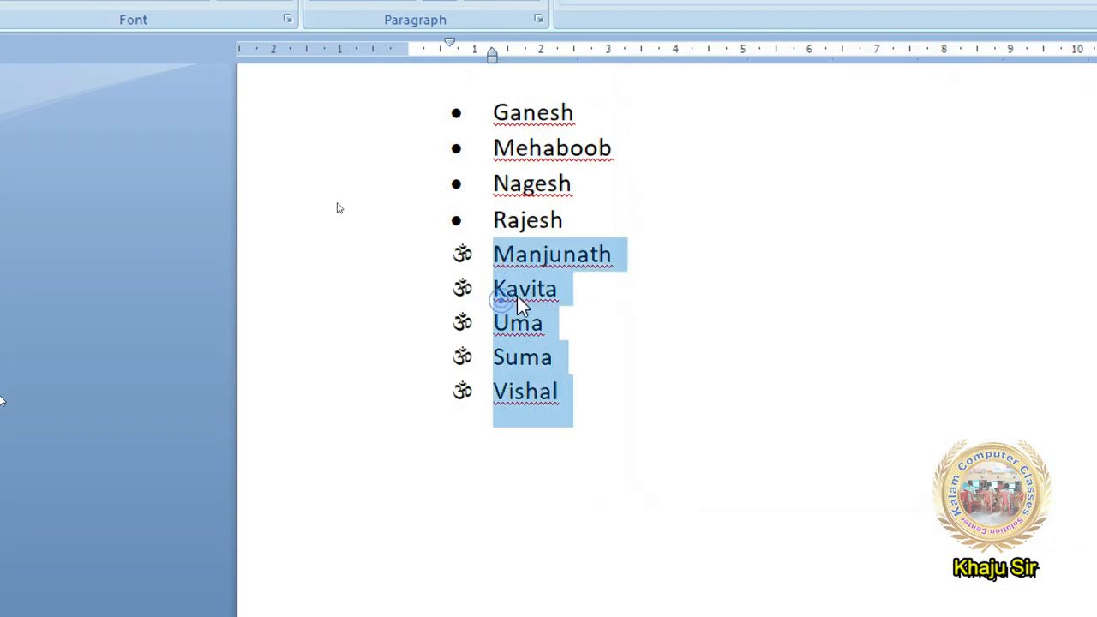
Step: Define the Wingdings black telephone symbol as a new bullet and apply it to the last five names
left_click(493, 257)
key("ctrl+shift+End")
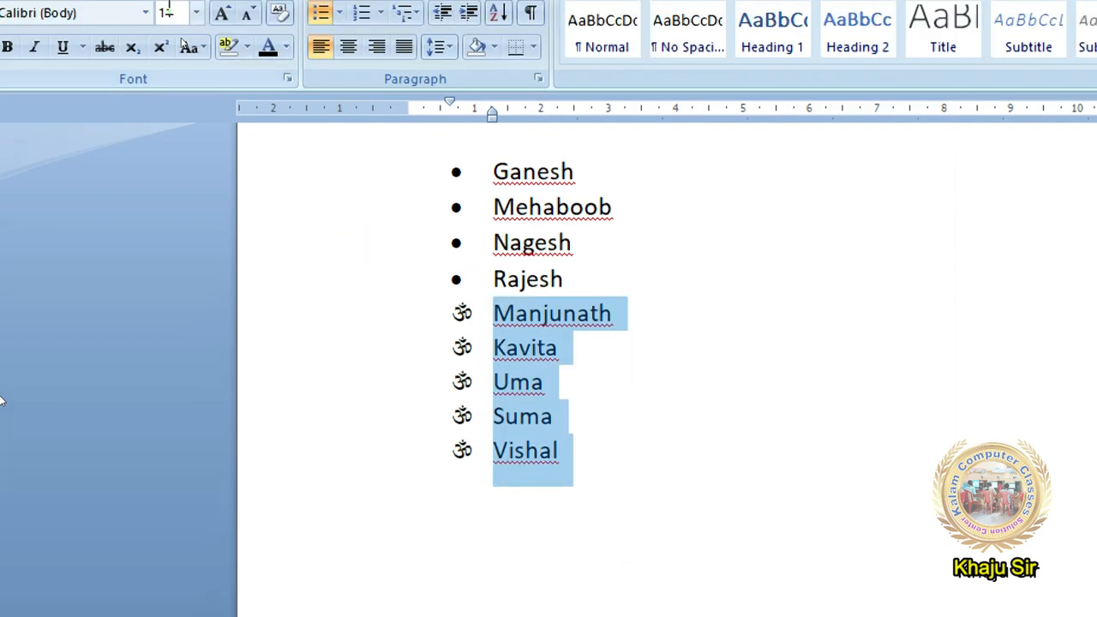
left_click(340, 17)
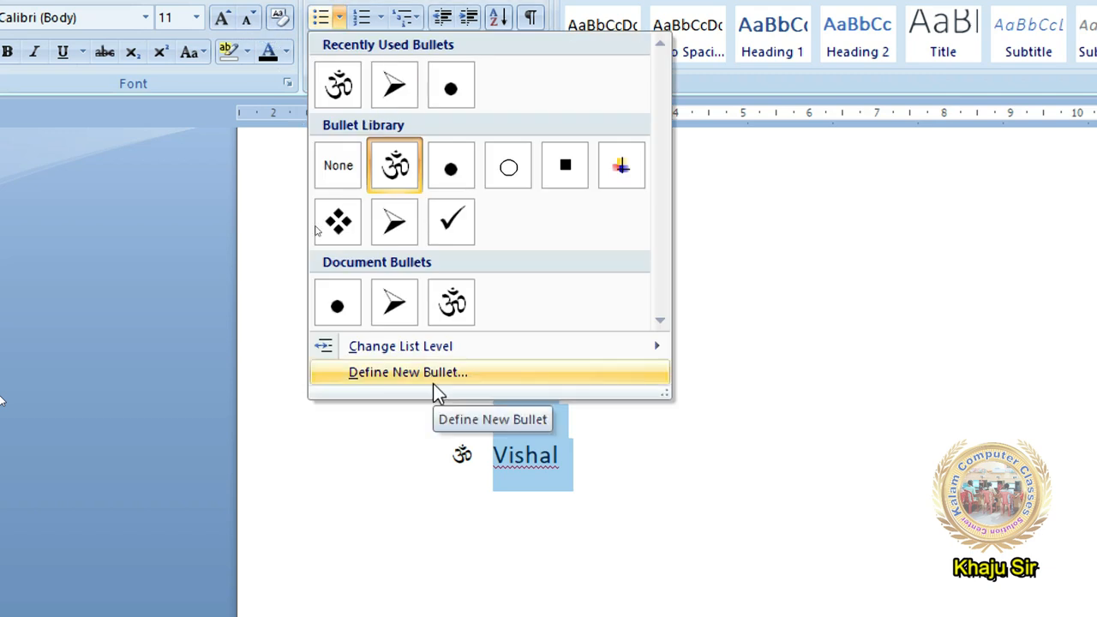
left_click(433, 383)
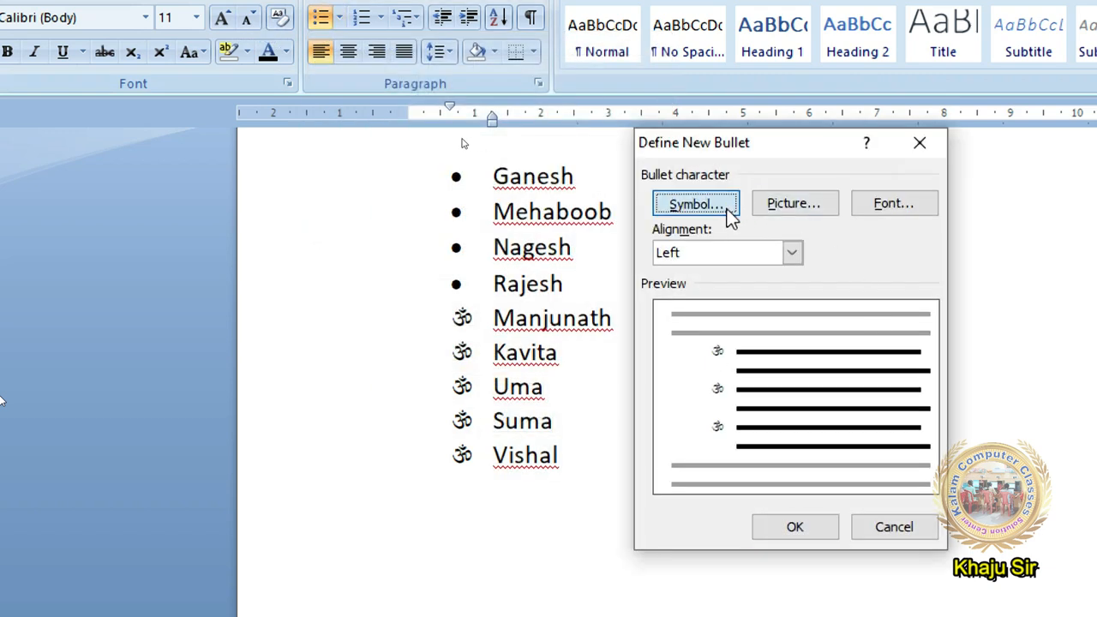
left_click(720, 213)
left_click(775, 370)
left_click(845, 331)
left_click(845, 369)
left_click(879, 408)
left_click(908, 410)
left_click(849, 412)
left_click(880, 257)
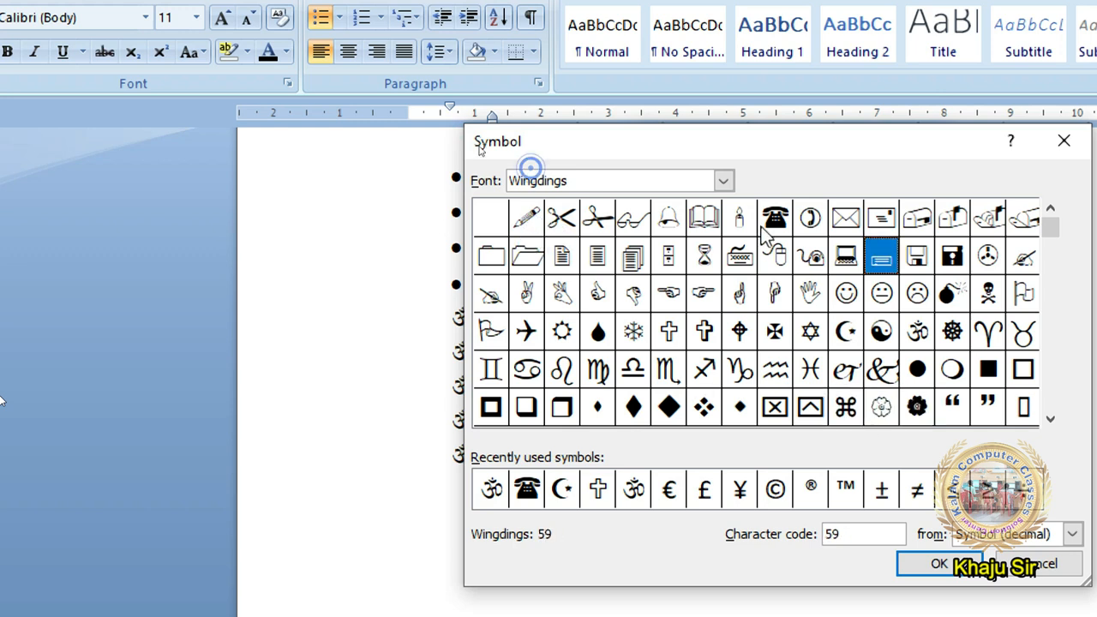
left_click(769, 227)
left_click(909, 564)
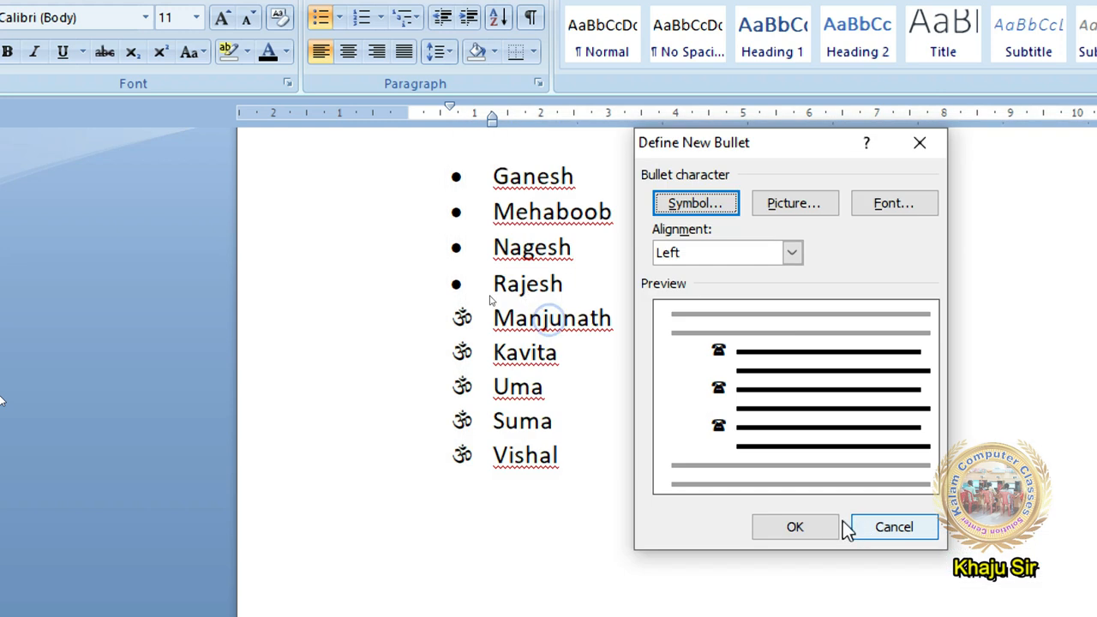
left_click(774, 524)
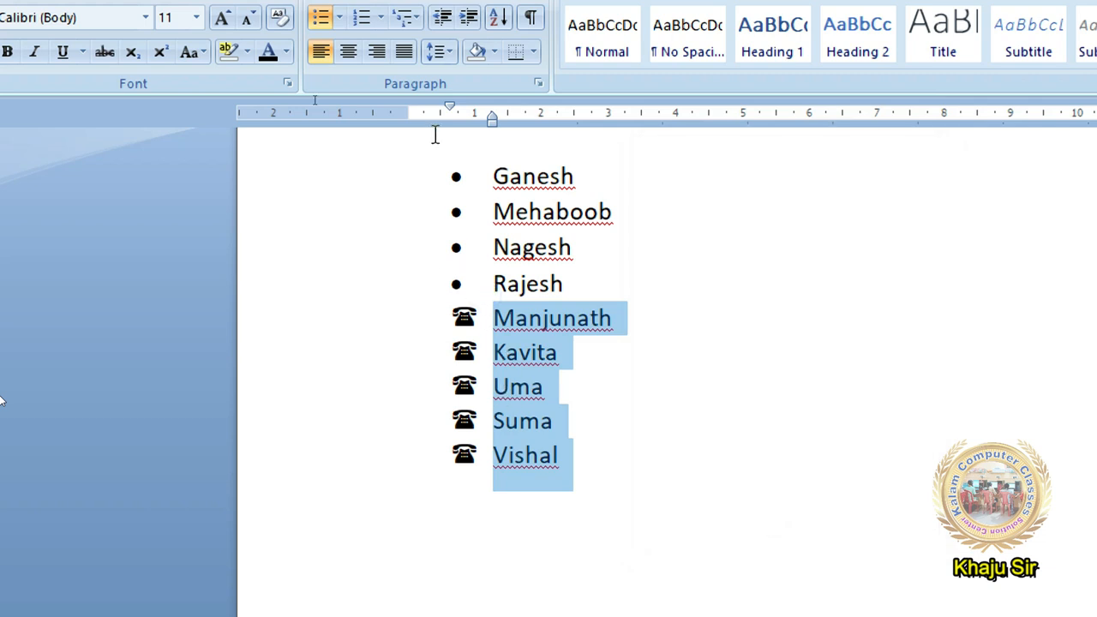
Step: Remove the telephone bullets from the last five names and browse the picture bullets for a new bullet definition
left_click(329, 17)
left_click(340, 17)
left_click(343, 22)
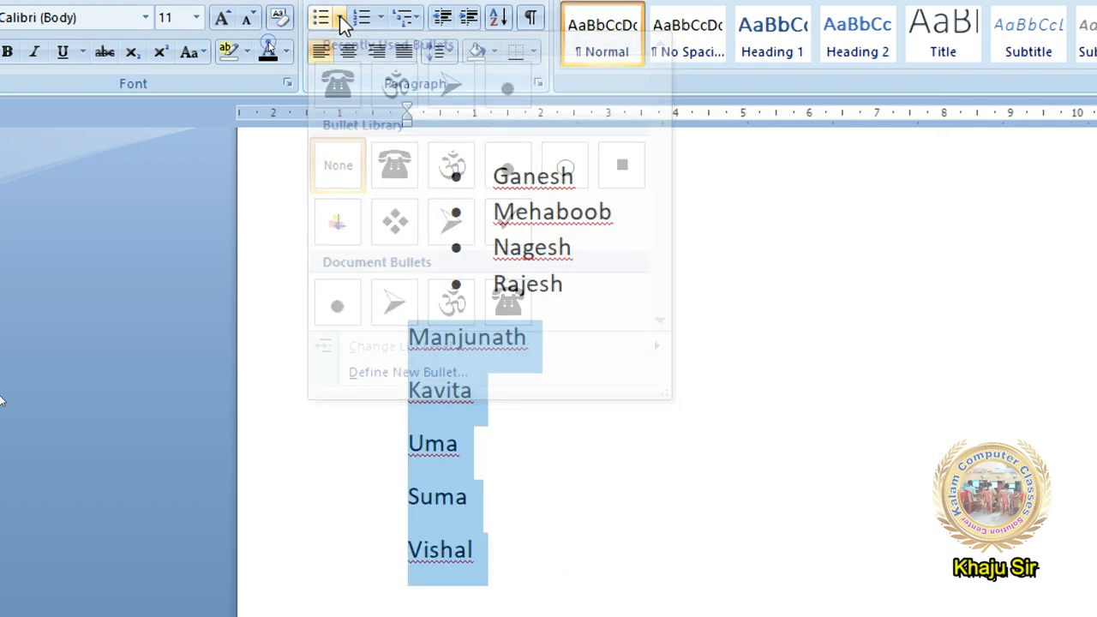
left_click(484, 374)
left_click(774, 201)
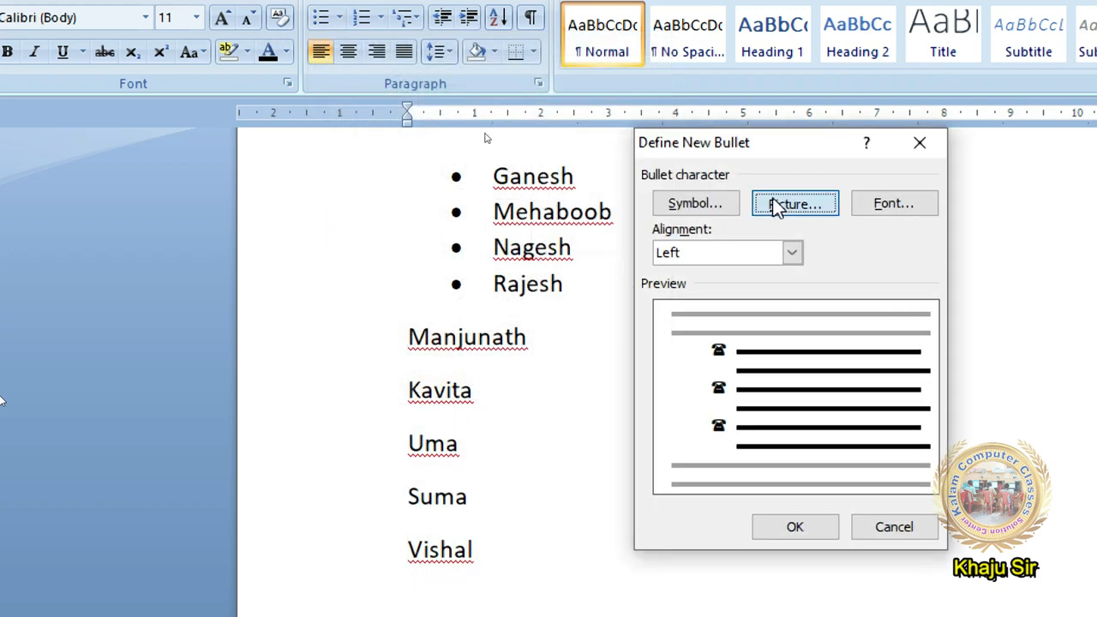
left_click_drag(855, 300, 632, 140)
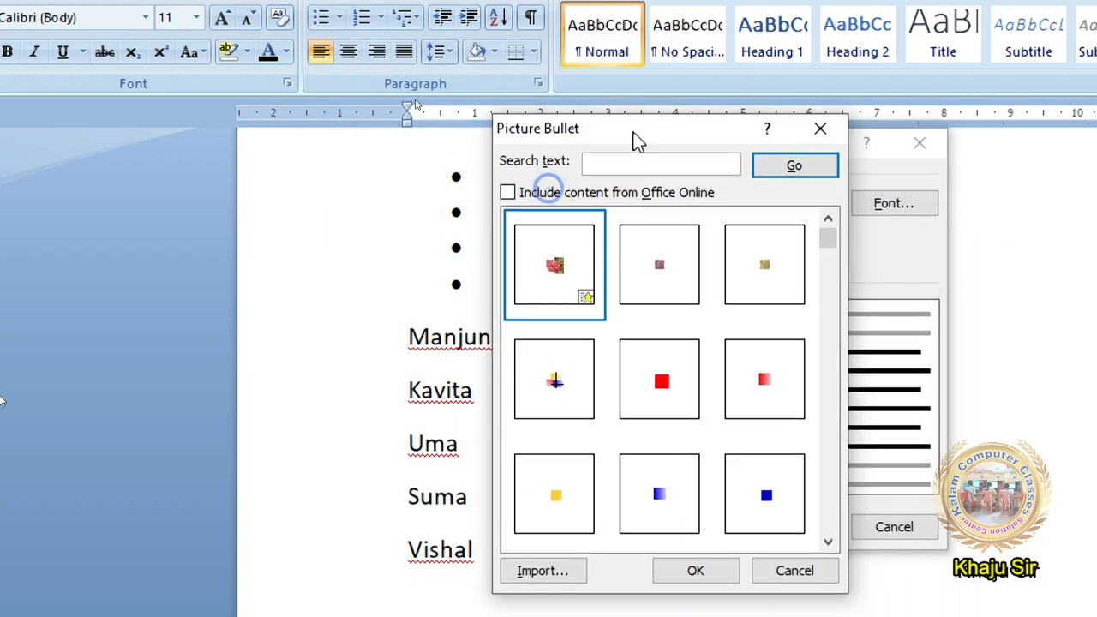
left_click_drag(827, 236, 840, 336)
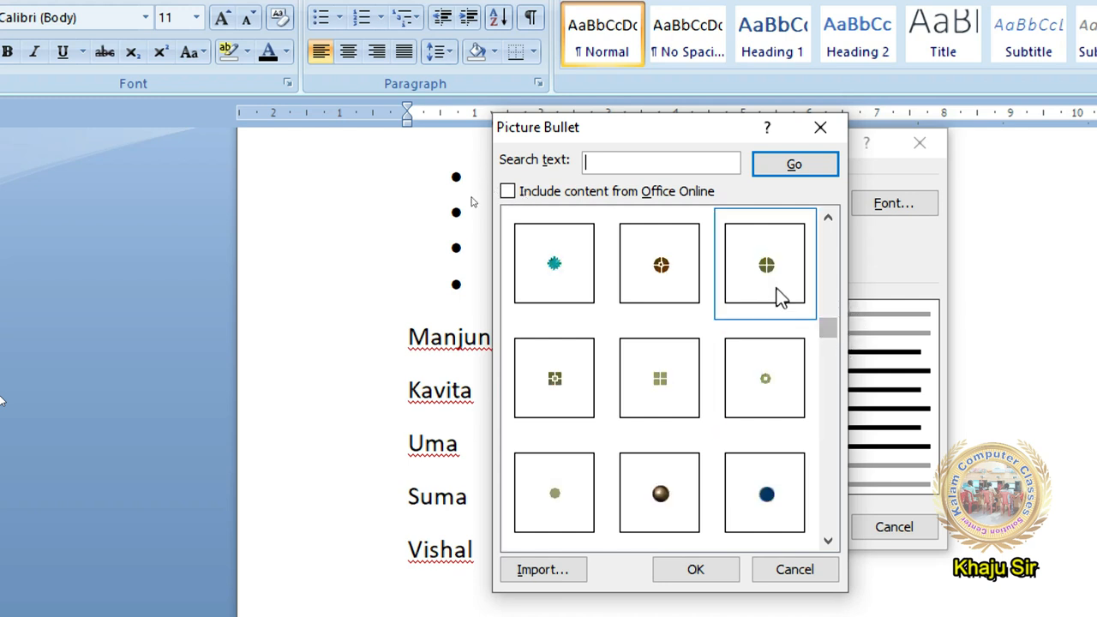
Step: Import the picture 8673927 from D:\WALLS\IMP Person Photos into the picture bullets
left_click(543, 570)
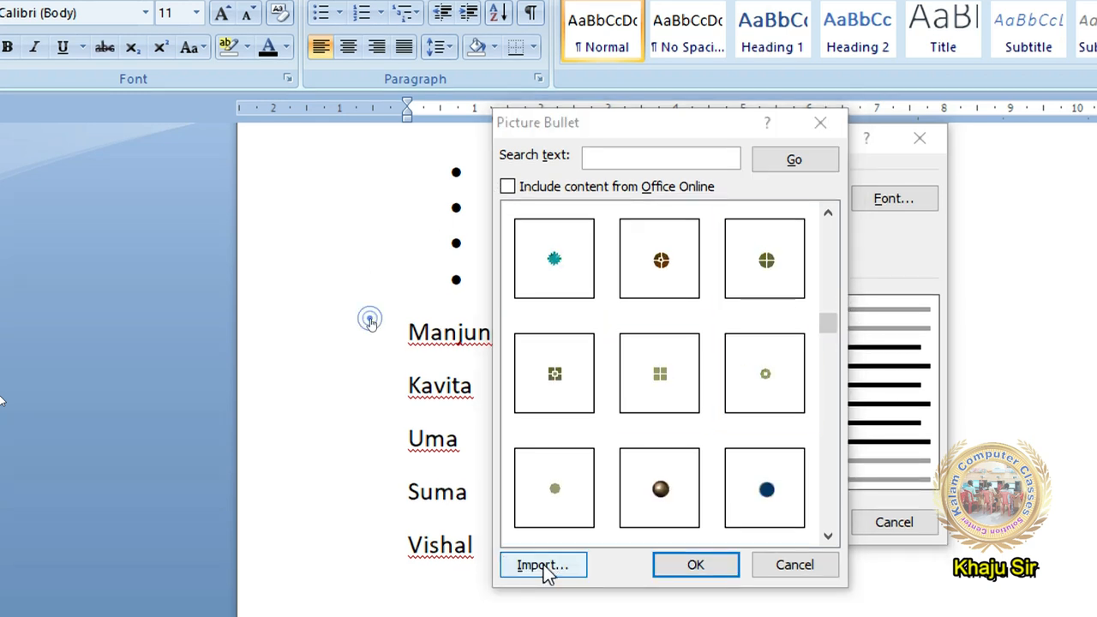
left_click(412, 478)
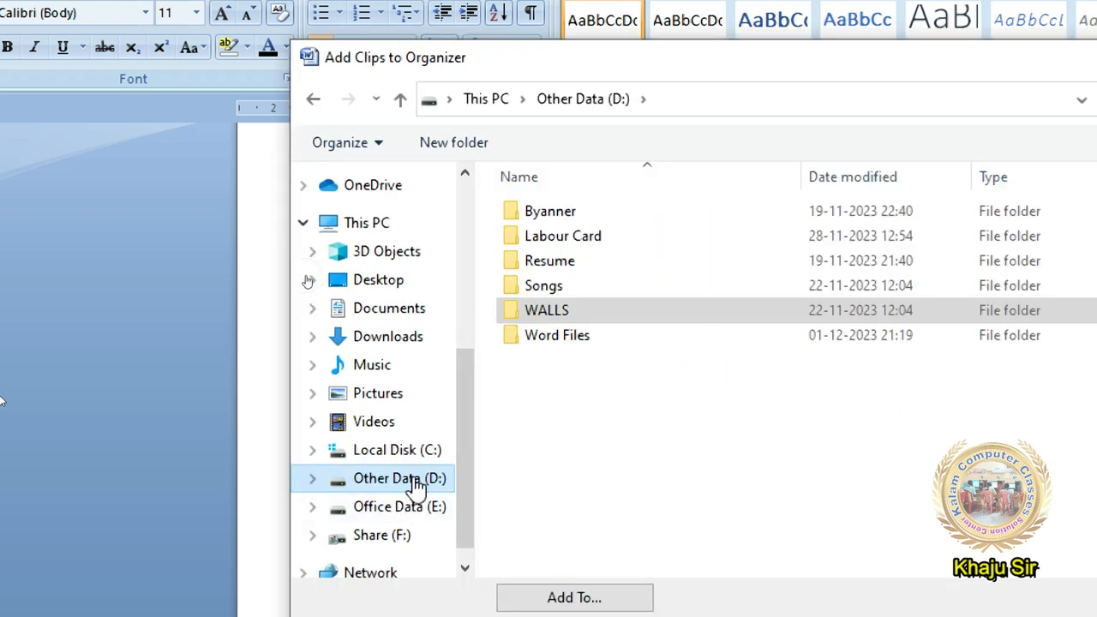
double_click(573, 302)
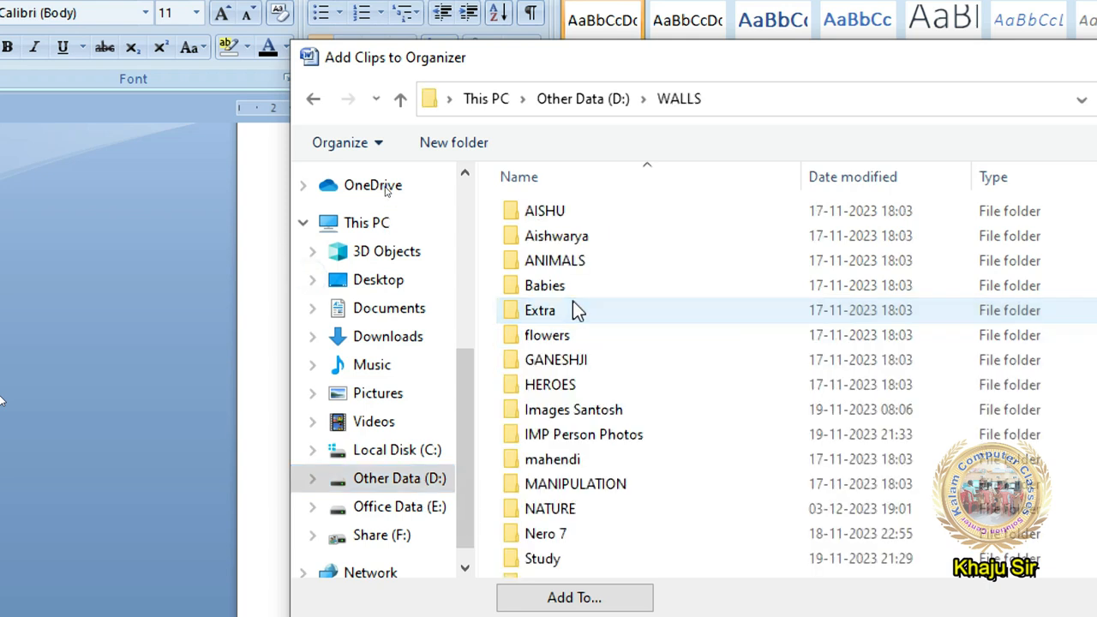
double_click(597, 435)
left_click(795, 397)
left_click(542, 390)
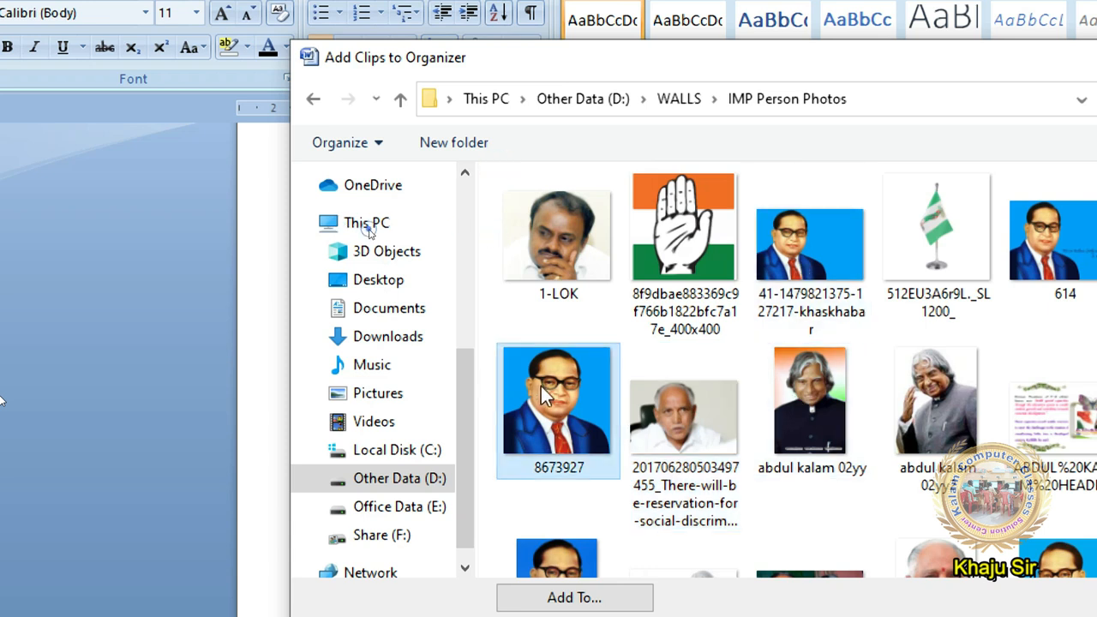
double_click(547, 404)
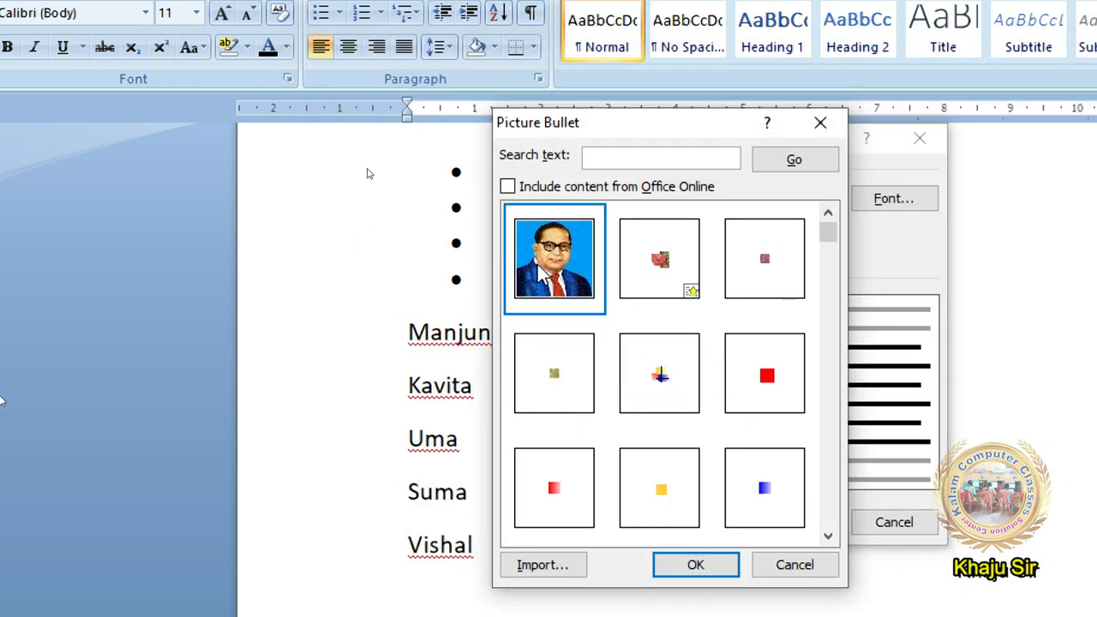
Step: Confirm the imported picture as the new bullet and apply it to the last five names
left_click(696, 568)
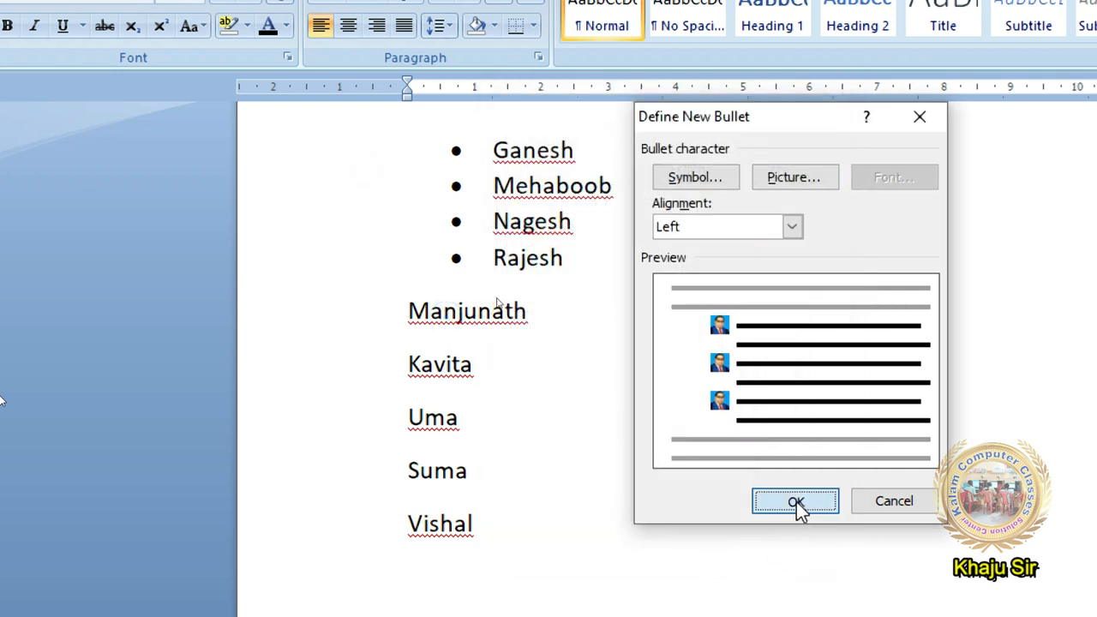
left_click(797, 528)
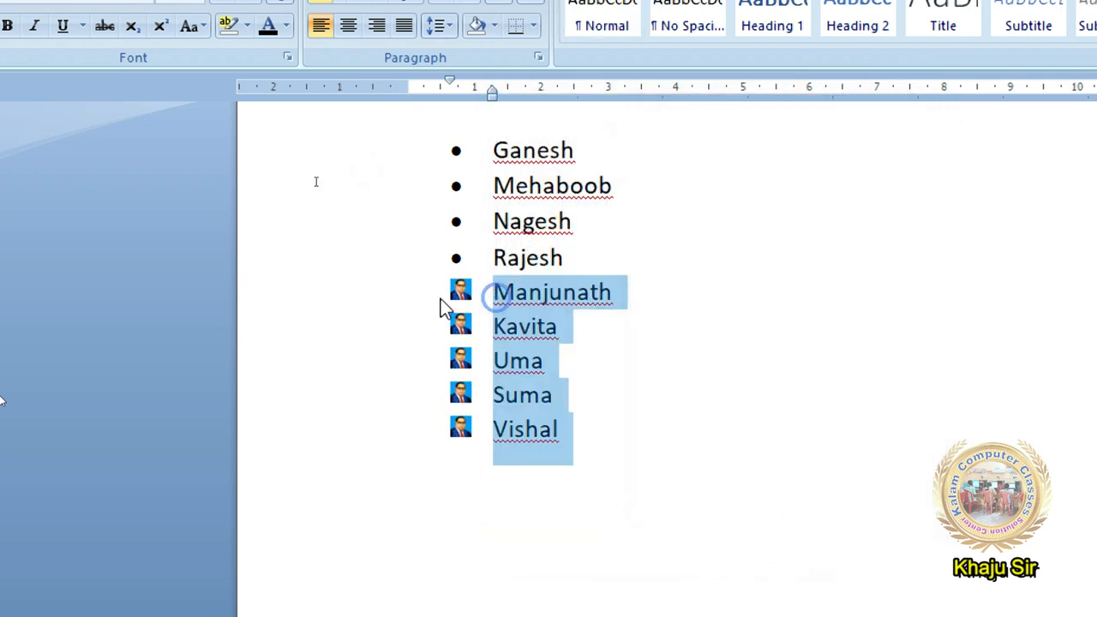
left_click(571, 254)
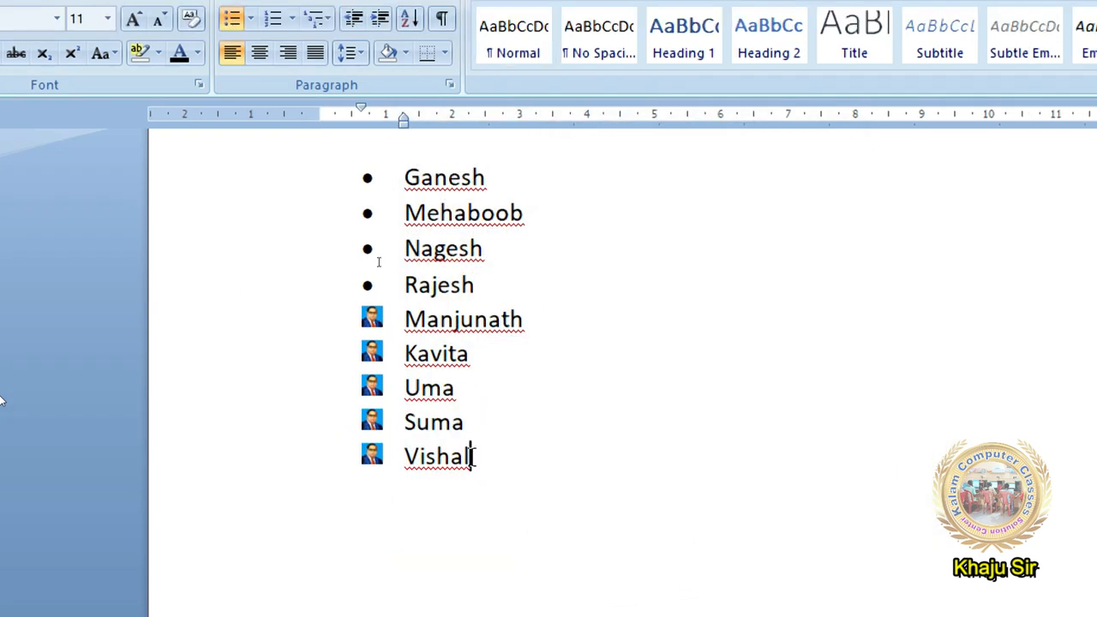
left_click_drag(473, 457, 424, 327)
left_click(441, 392)
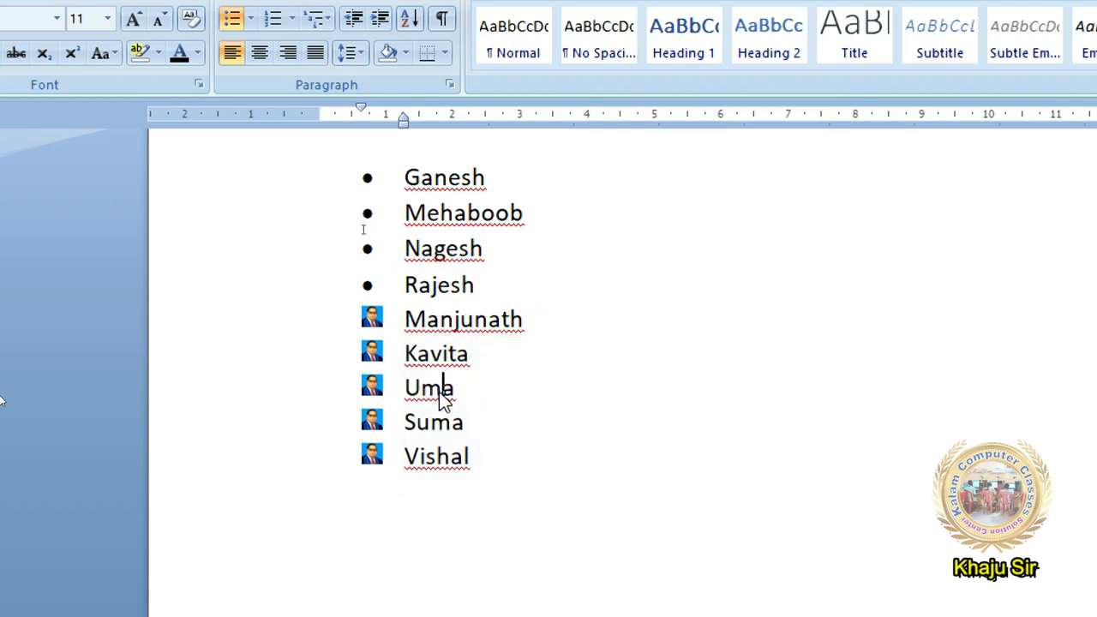
left_click(250, 19)
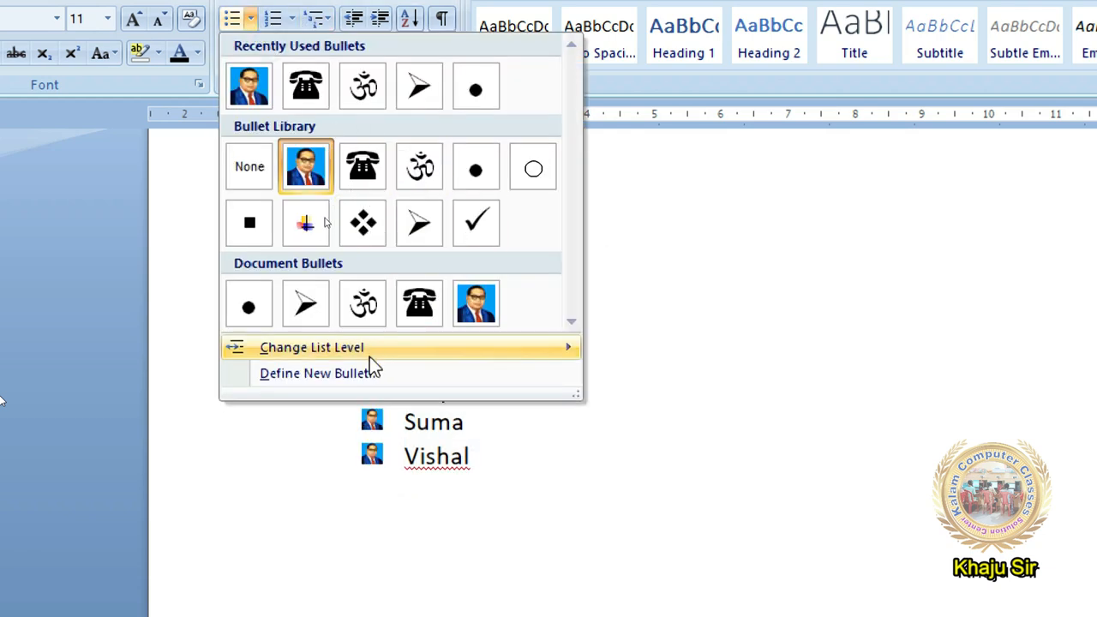
left_click(355, 378)
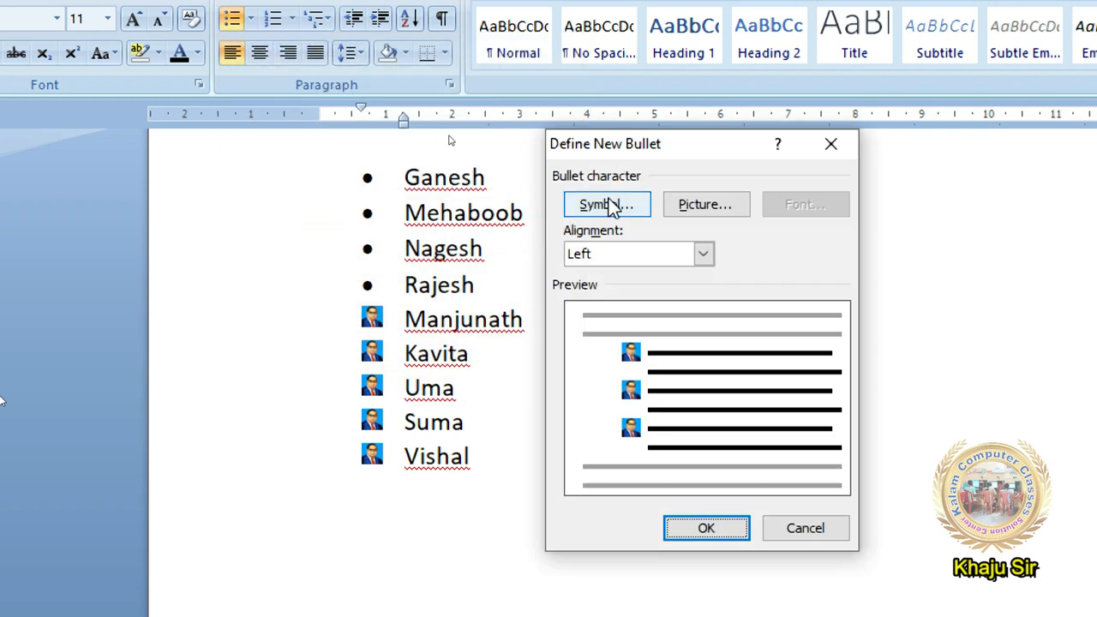
left_click(697, 210)
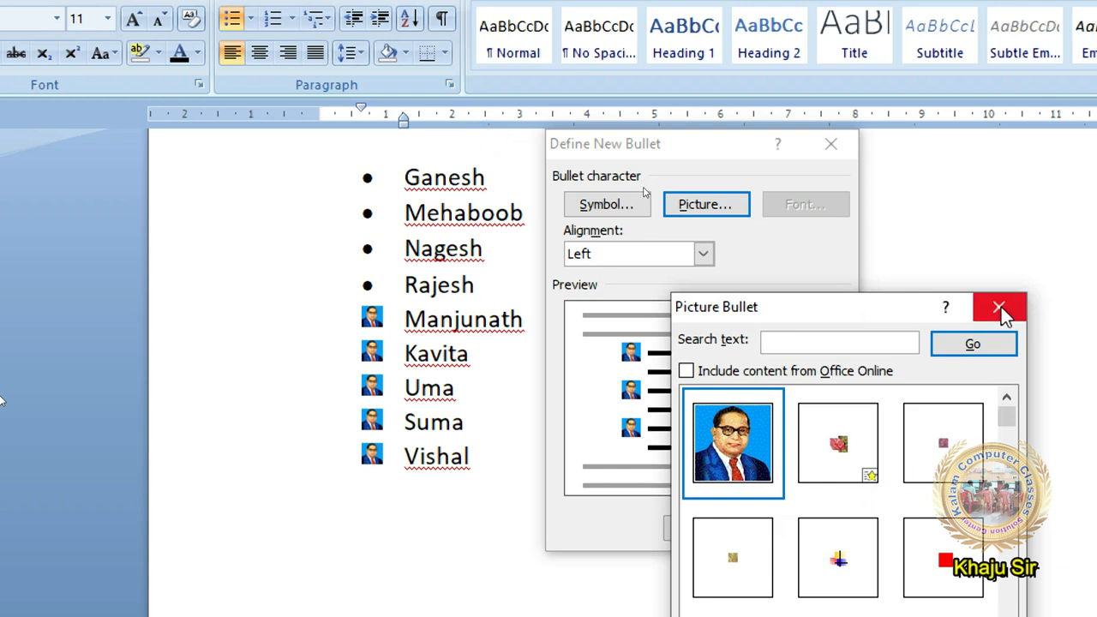
left_click(1000, 307)
left_click(832, 144)
left_click(564, 503)
Step: Remove the bullets from all nine names in the list
left_click_drag(475, 468, 481, 473)
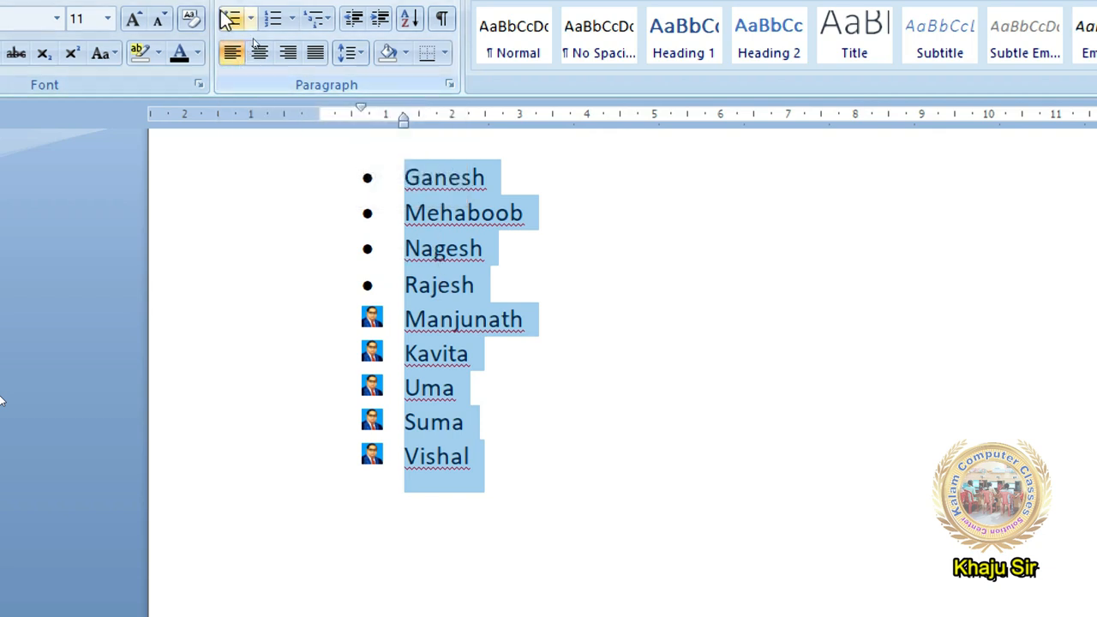
left_click(250, 18)
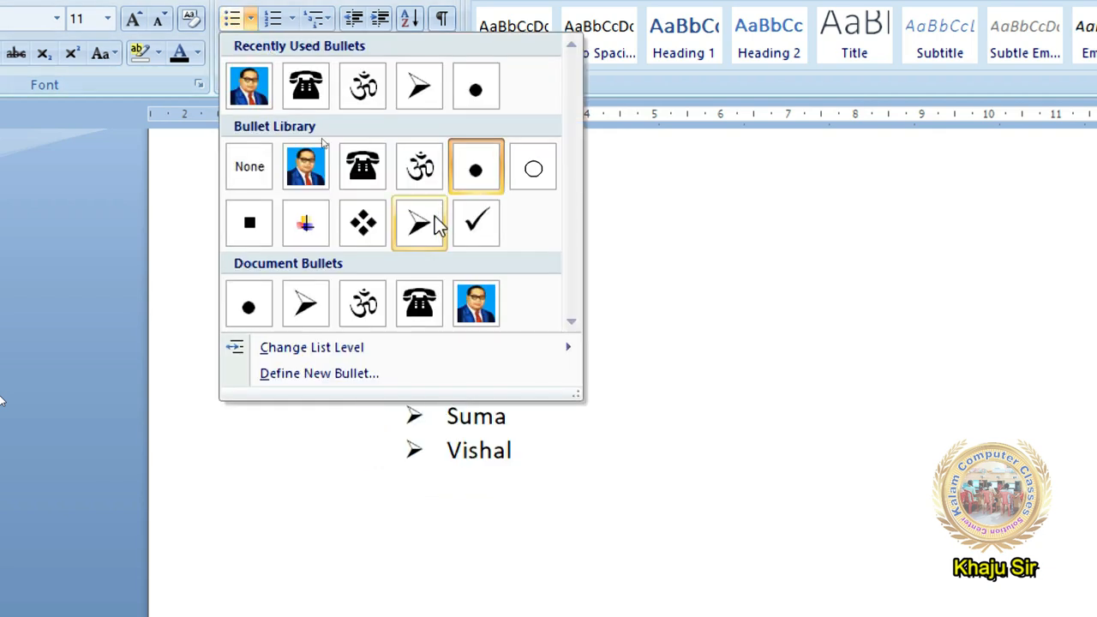
left_click(248, 178)
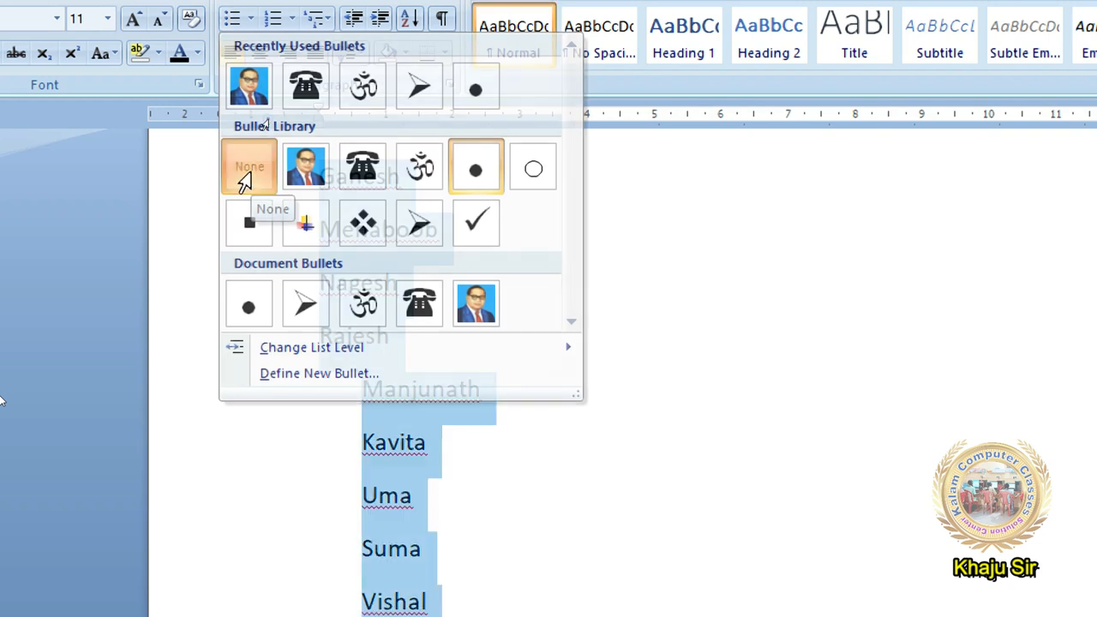
left_click(430, 418)
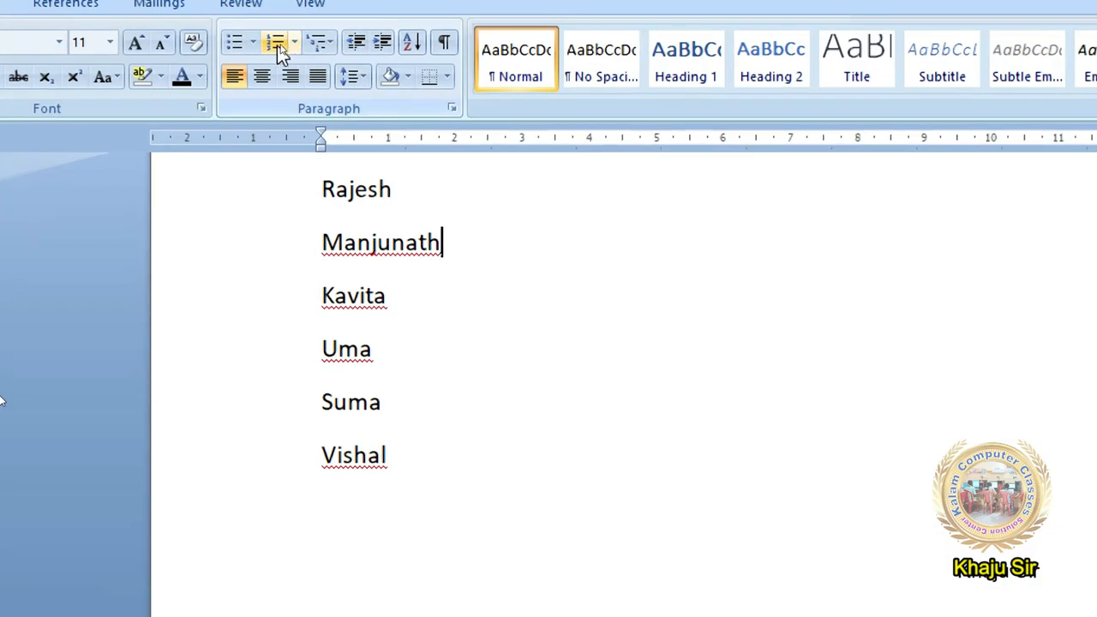
Step: Number the first five names with the 1) 2) 3) format from the numbering library
scroll(454, 387, "up", 3)
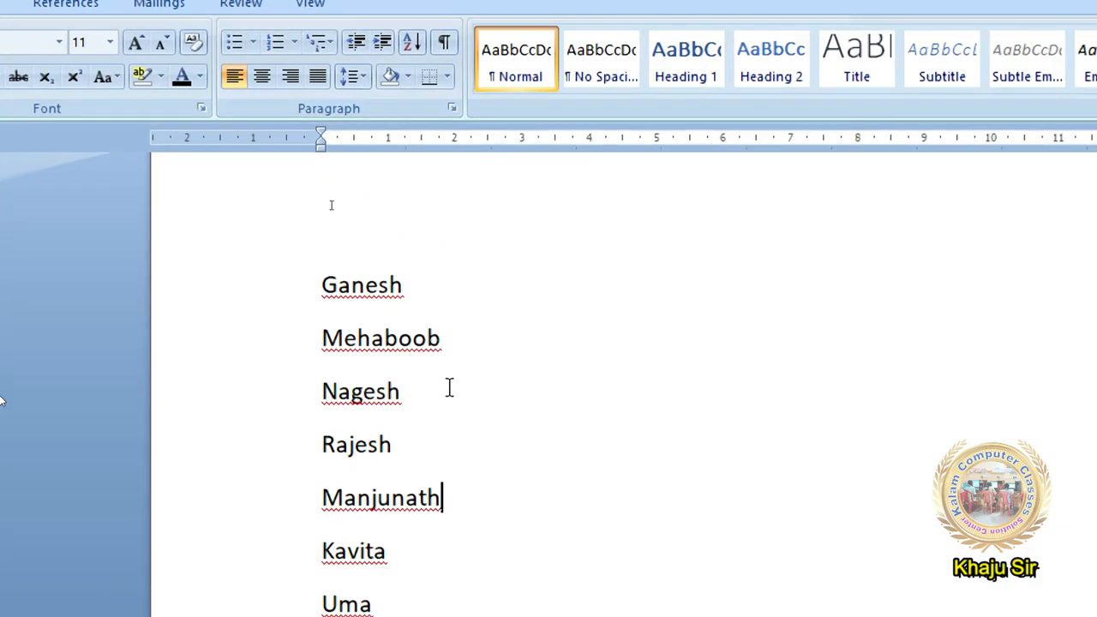
left_click_drag(326, 299, 583, 524)
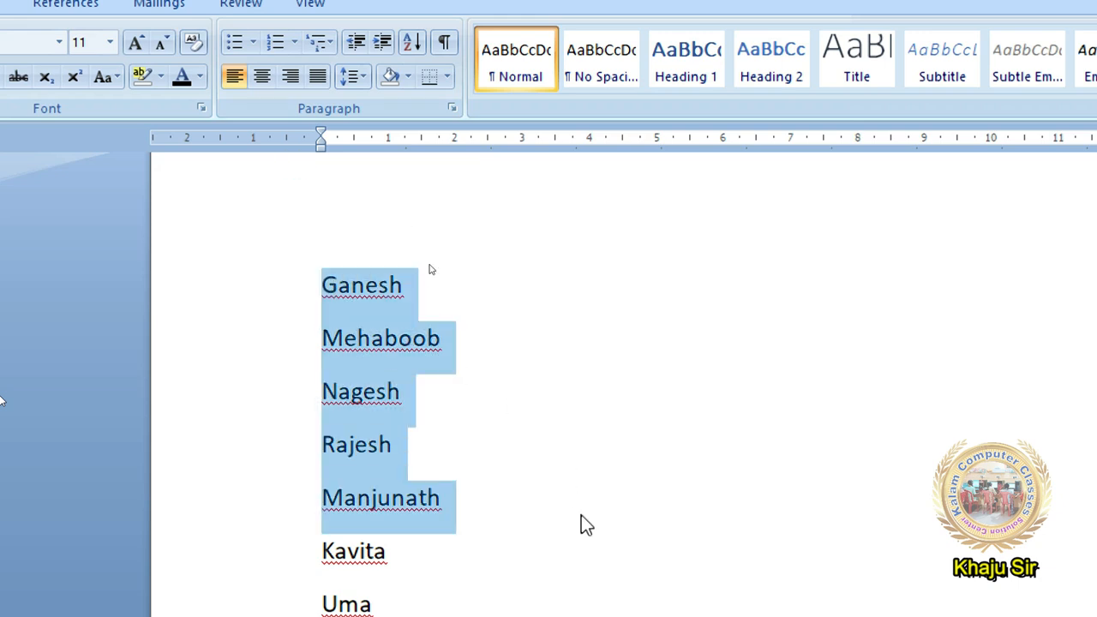
left_click(293, 41)
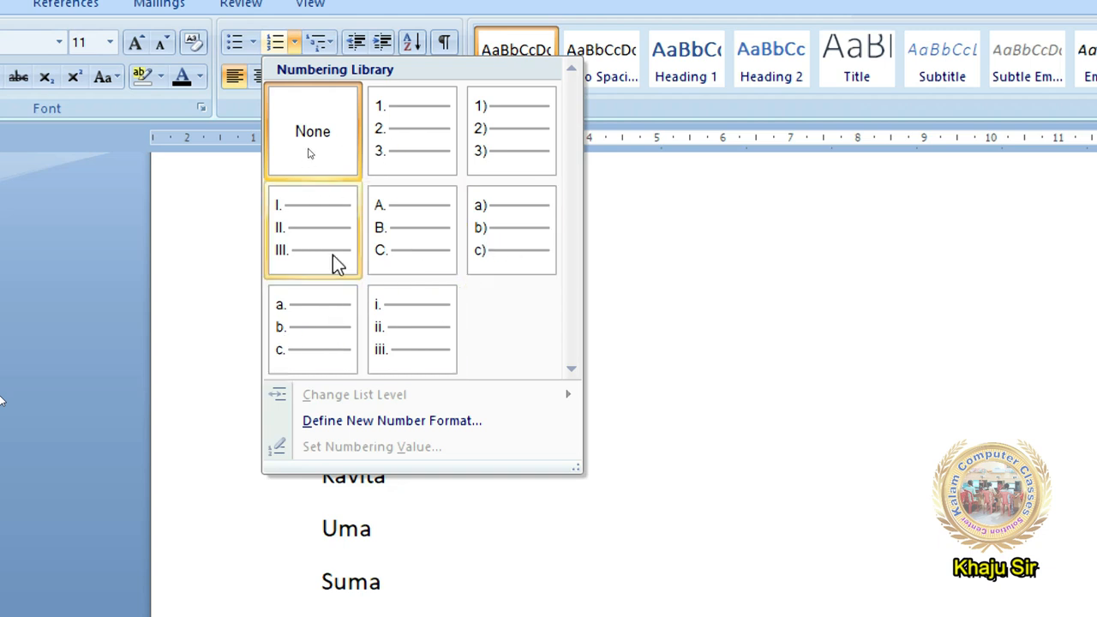
left_click(490, 134)
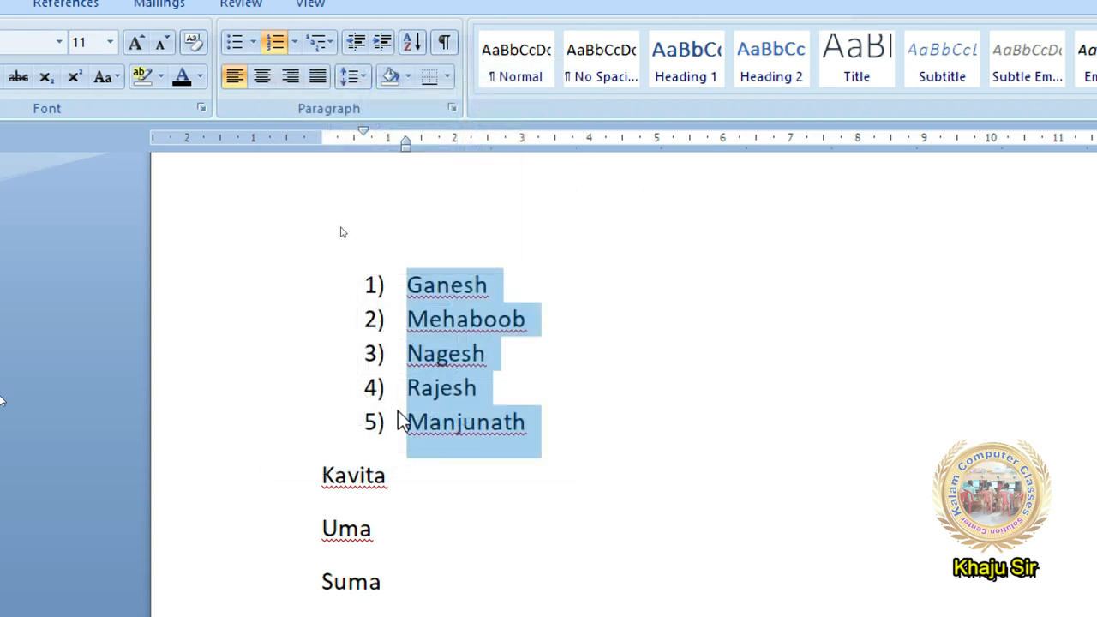
left_click(401, 419)
Step: Number the last four names with the a) b) c) format from the numbering library
scroll(388, 467, "down", 1)
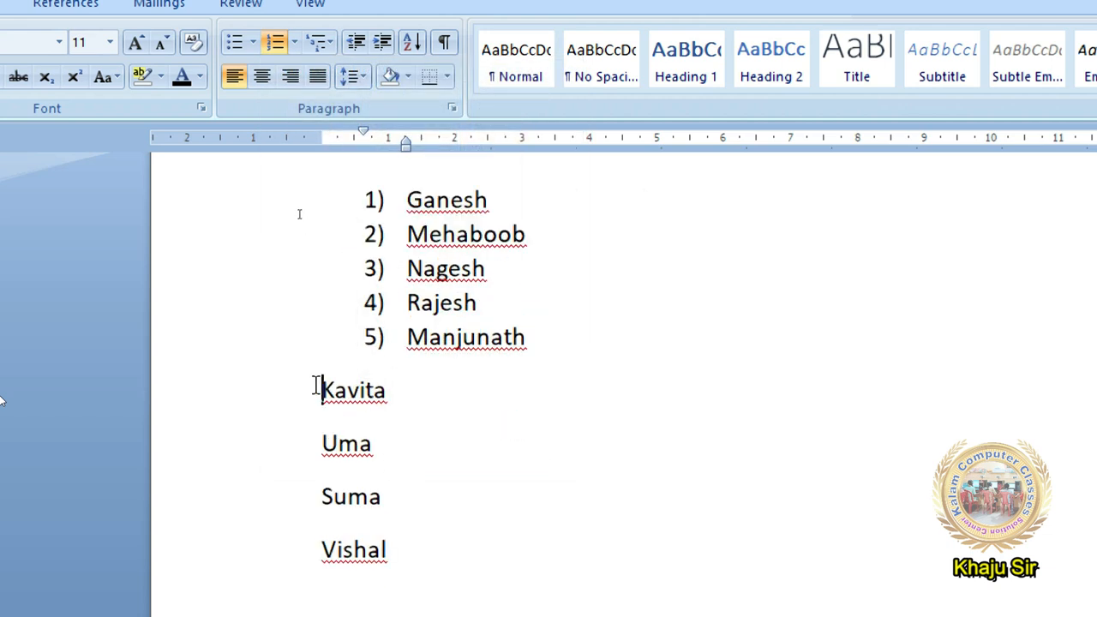
left_click_drag(316, 386, 421, 544)
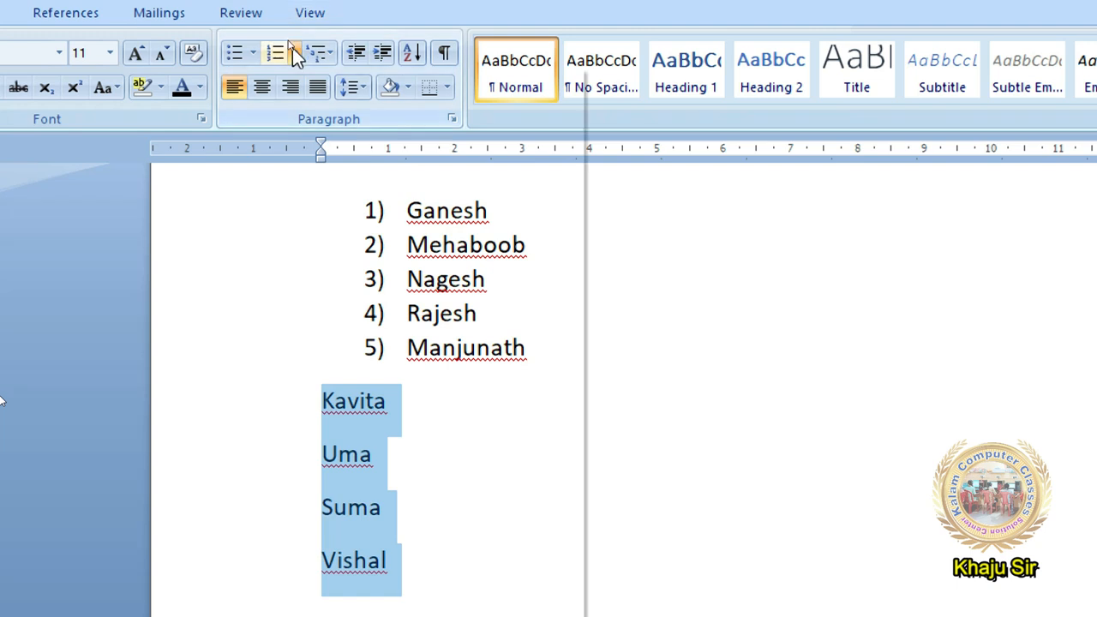
left_click(292, 49)
left_click(508, 386)
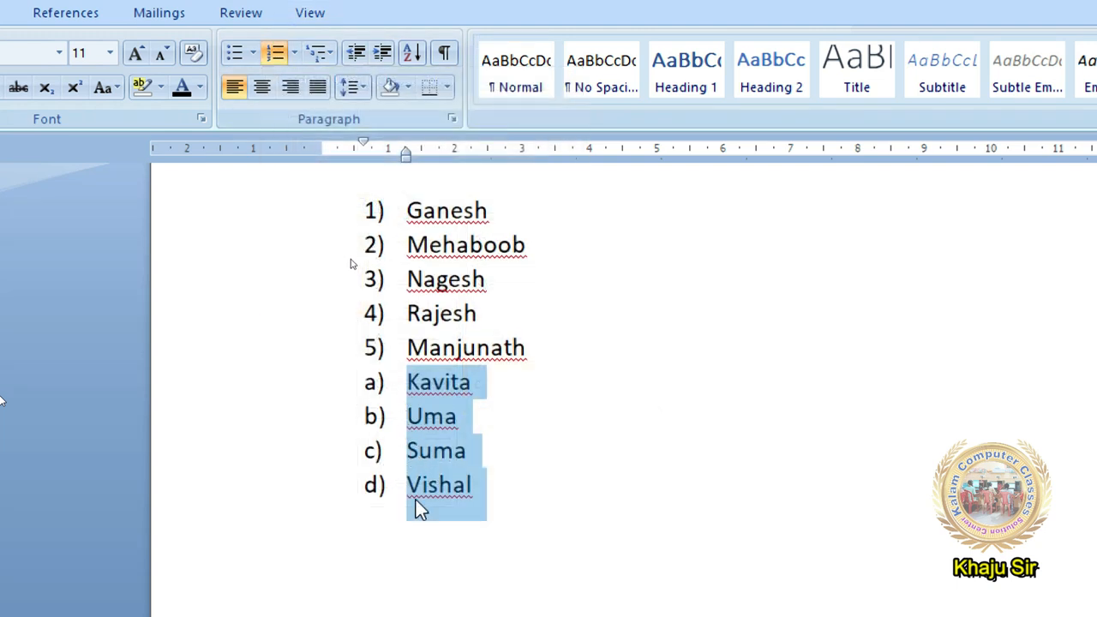
Step: Try the I. II. III. number format on the last four names and clear their numbering with None
left_click(294, 51)
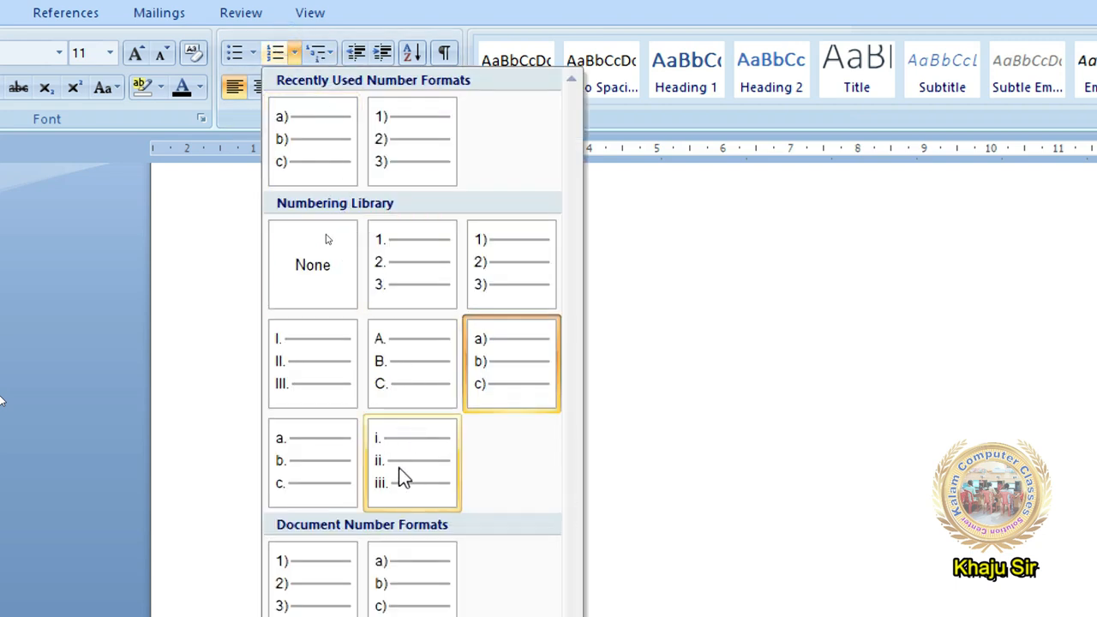
left_click(323, 391)
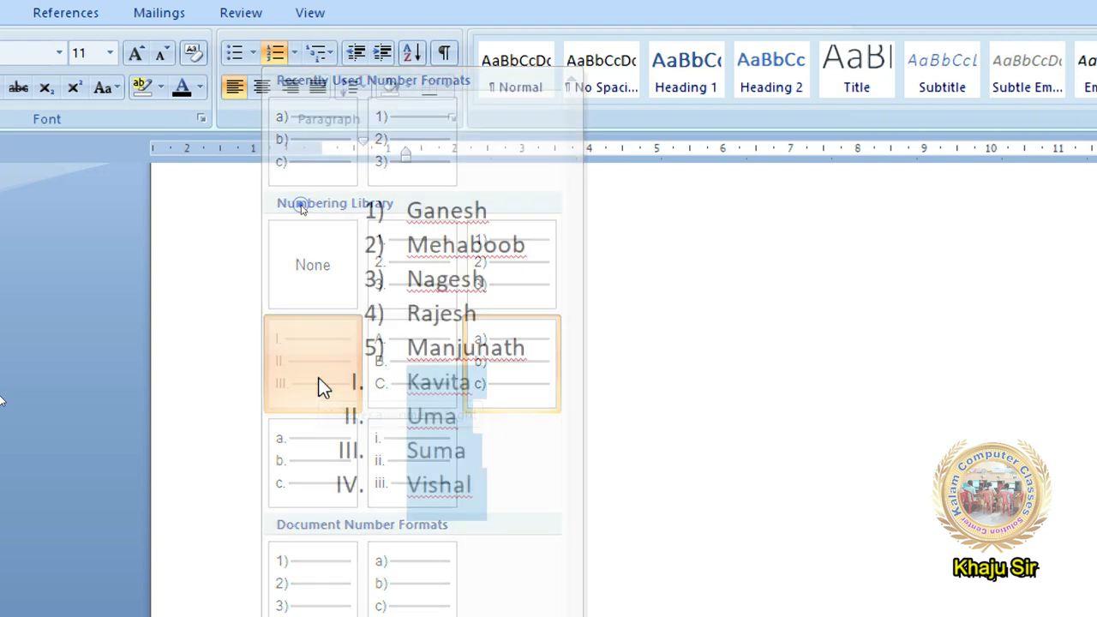
left_click(294, 54)
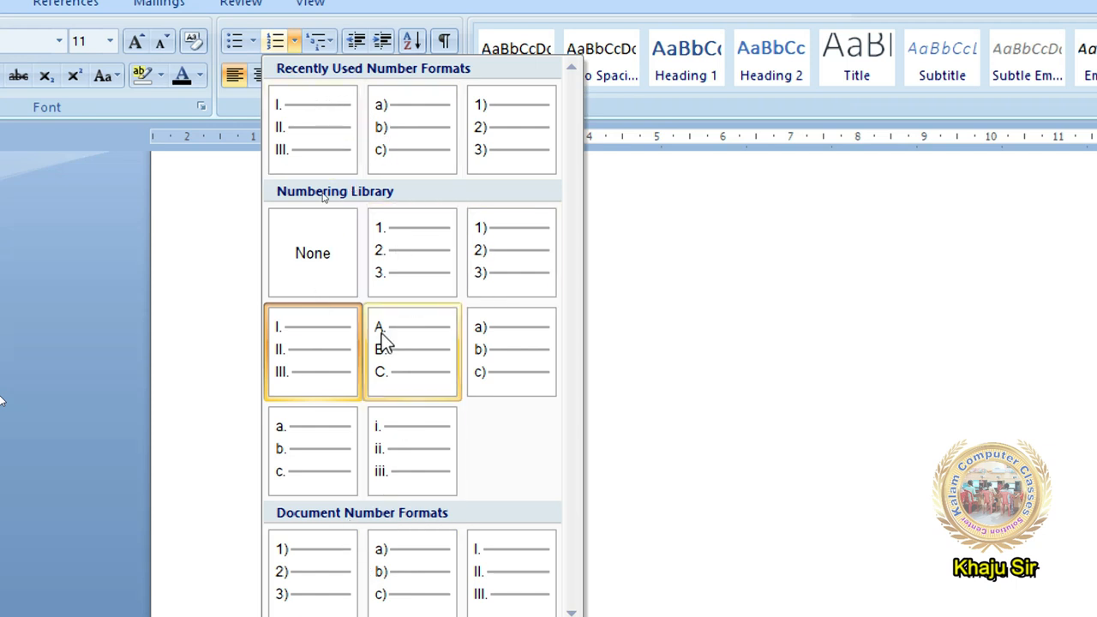
left_click(337, 269)
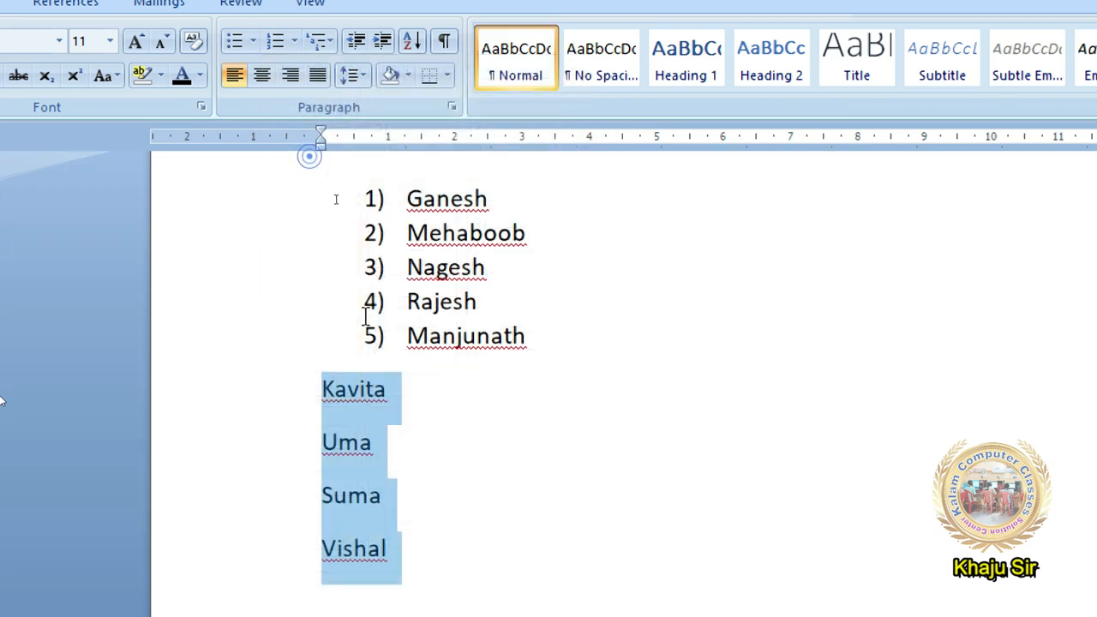
Step: Remove the numbering from the first five names
left_click_drag(569, 342, 419, 184)
left_click(277, 41)
left_click(283, 42)
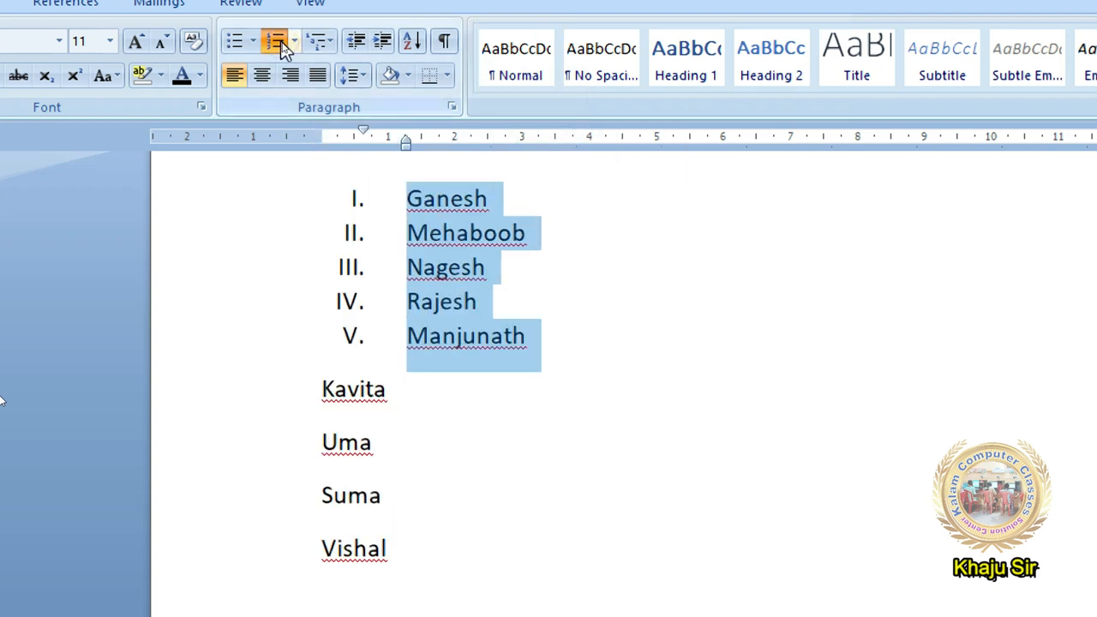
left_click(283, 43)
left_click(375, 300)
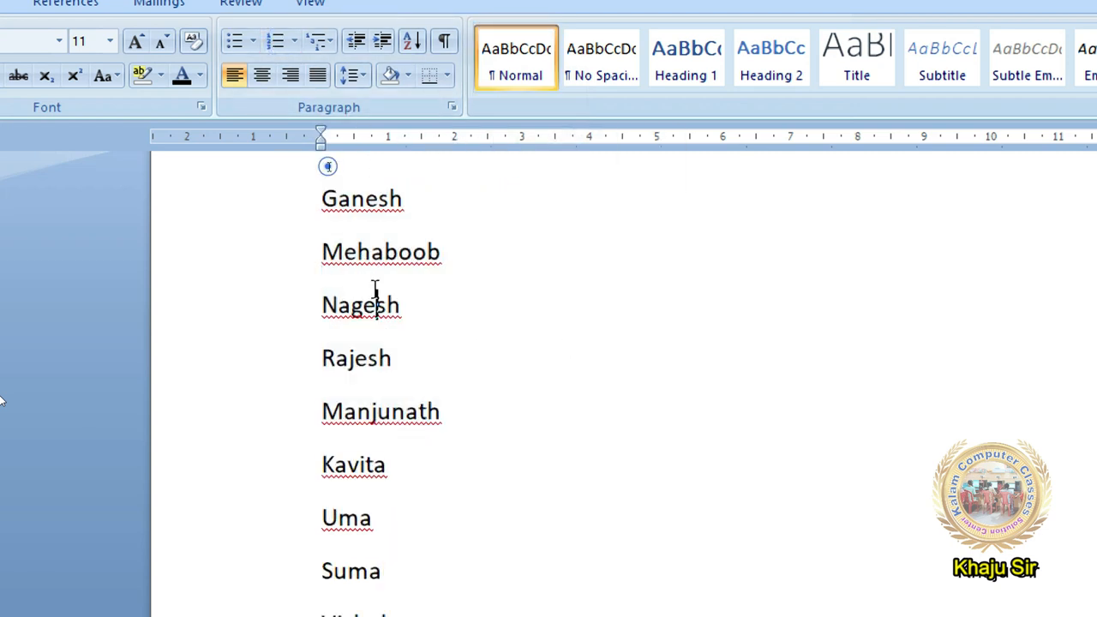
left_click(293, 41)
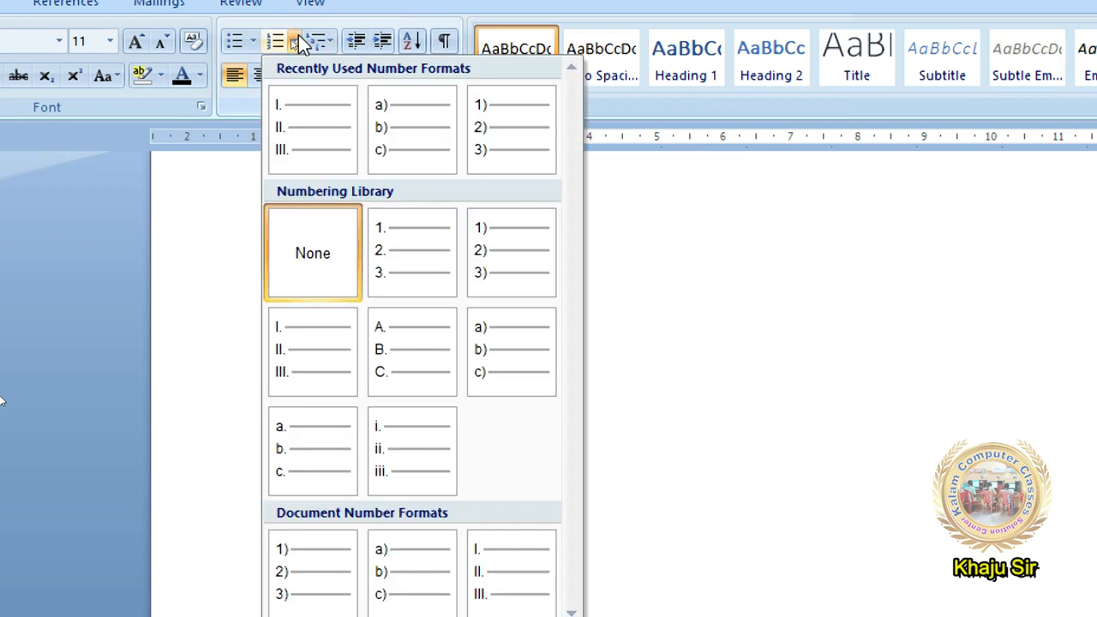
left_click(333, 256)
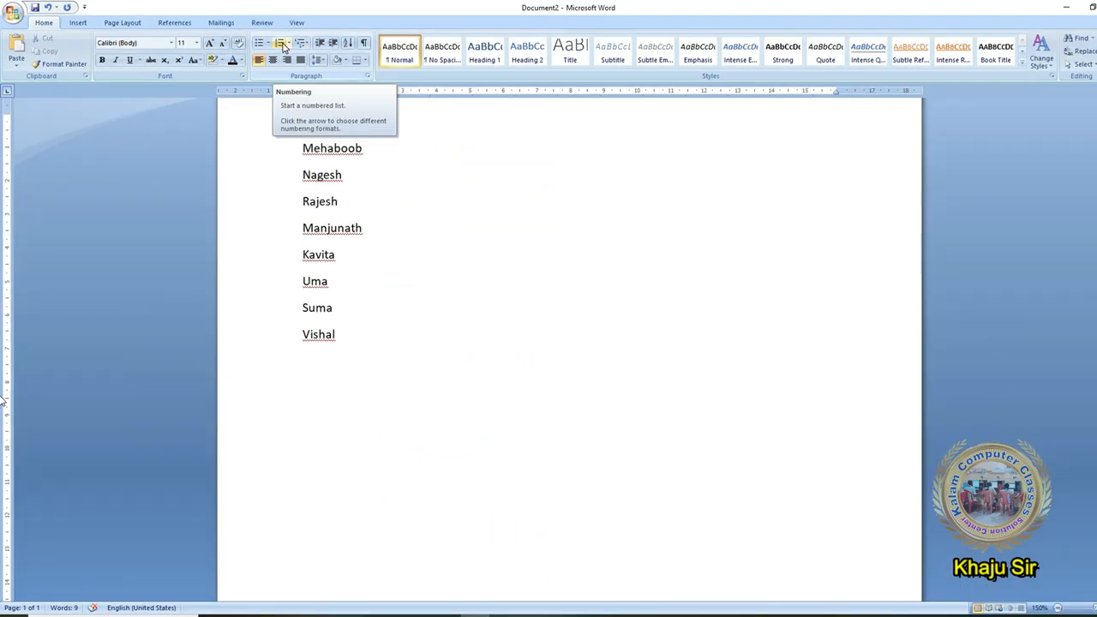
Step: Centre all nine names, and change their alignment to right
scroll(272, 259, "up", 2)
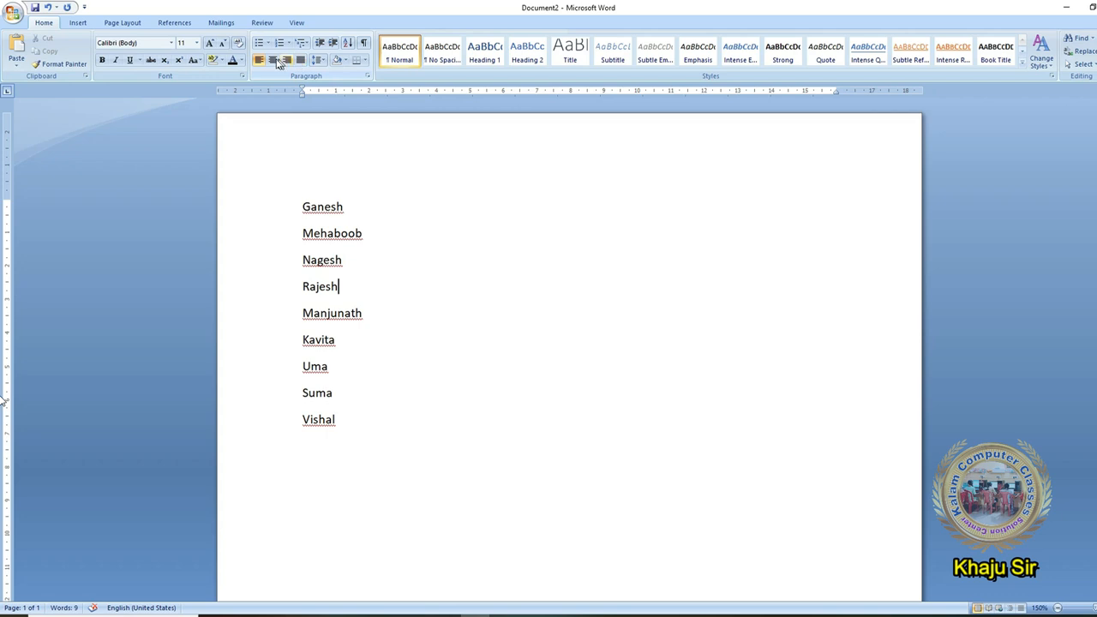
left_click_drag(303, 209, 379, 421)
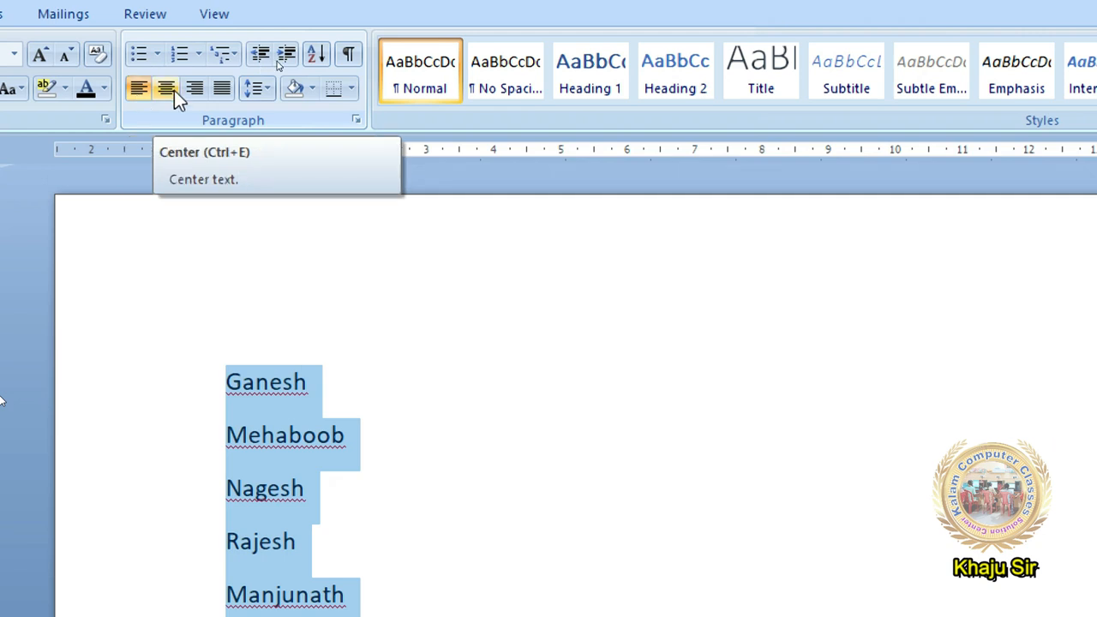
left_click(174, 90)
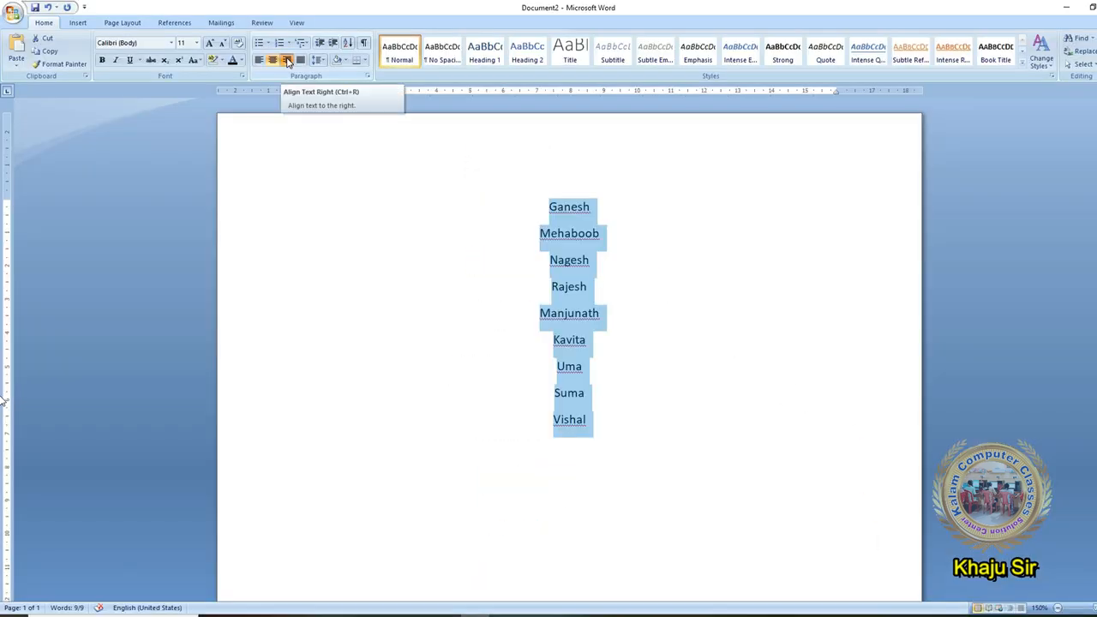
left_click(288, 60)
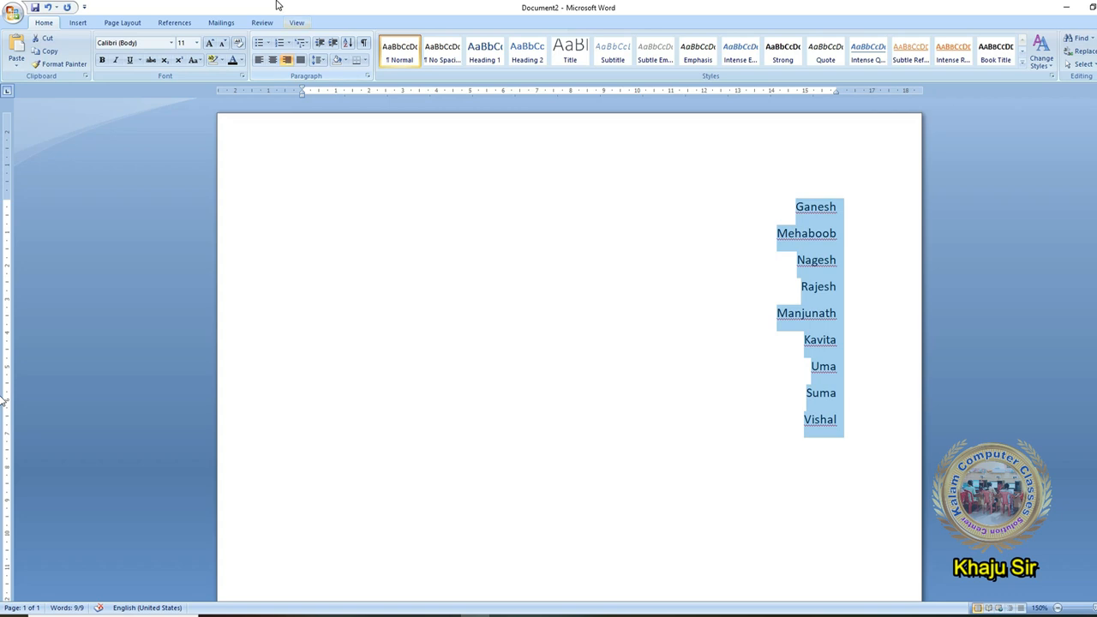
Step: Align the nine names left, show them centred and right-aligned, and return them to left alignment
left_click(807, 216)
left_click_drag(807, 216, 844, 433)
left_click(259, 60)
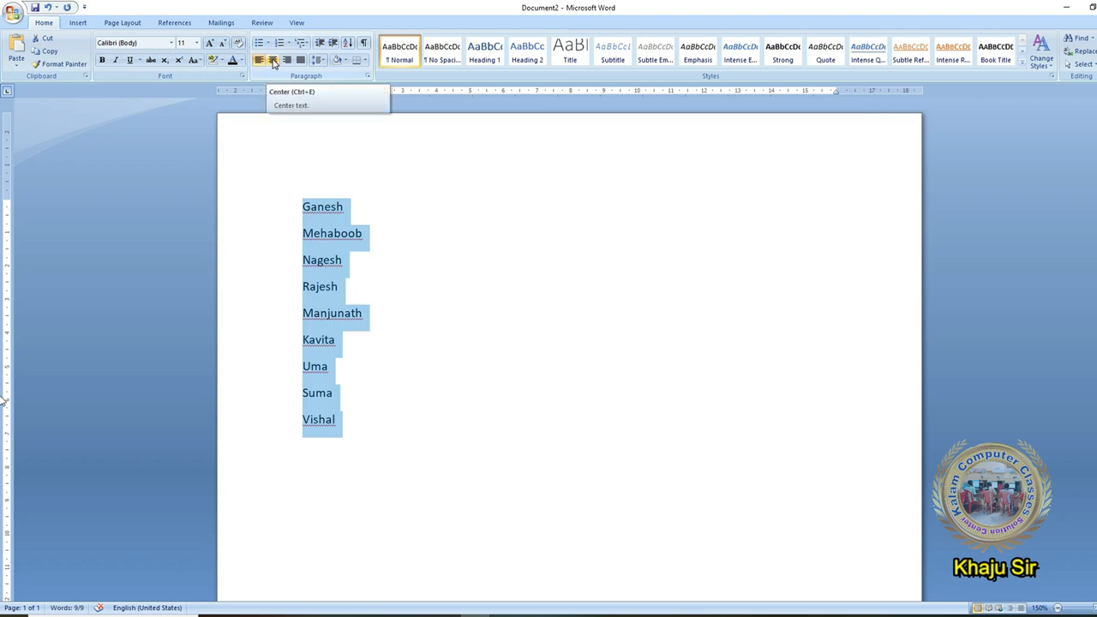
left_click(272, 60)
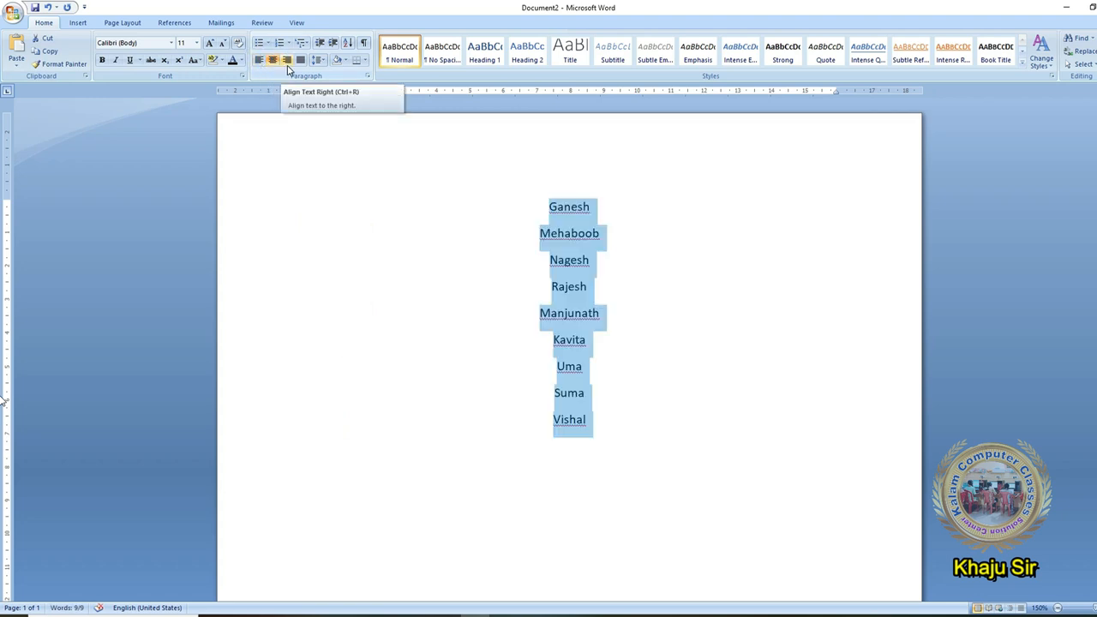
left_click(288, 65)
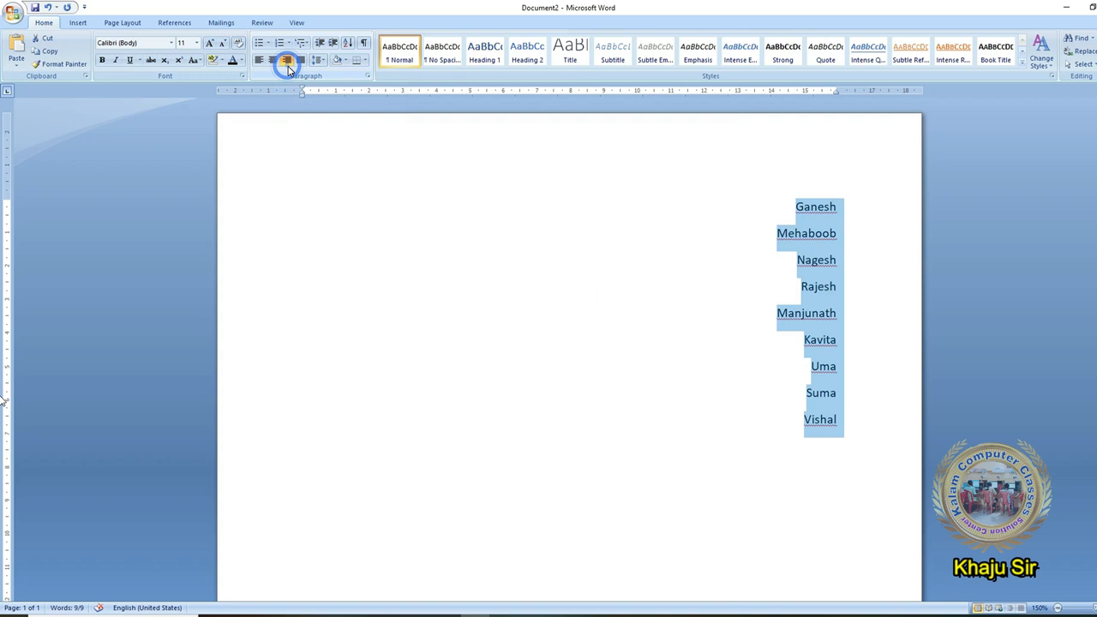
left_click(261, 60)
Step: Try typing "dsgsdg" before the first name under left, centred and right alignment, and undo the test text and alignment
left_click(345, 207)
type("dsg")
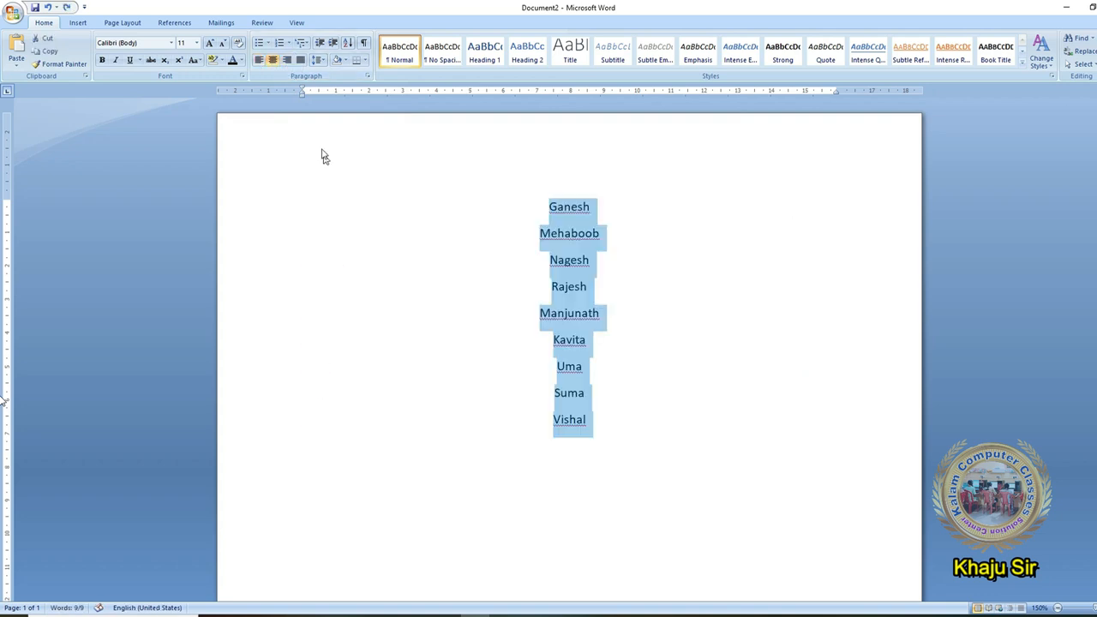
left_click(534, 208)
type("dsgsdgsdgsdgsdgsdgsdg")
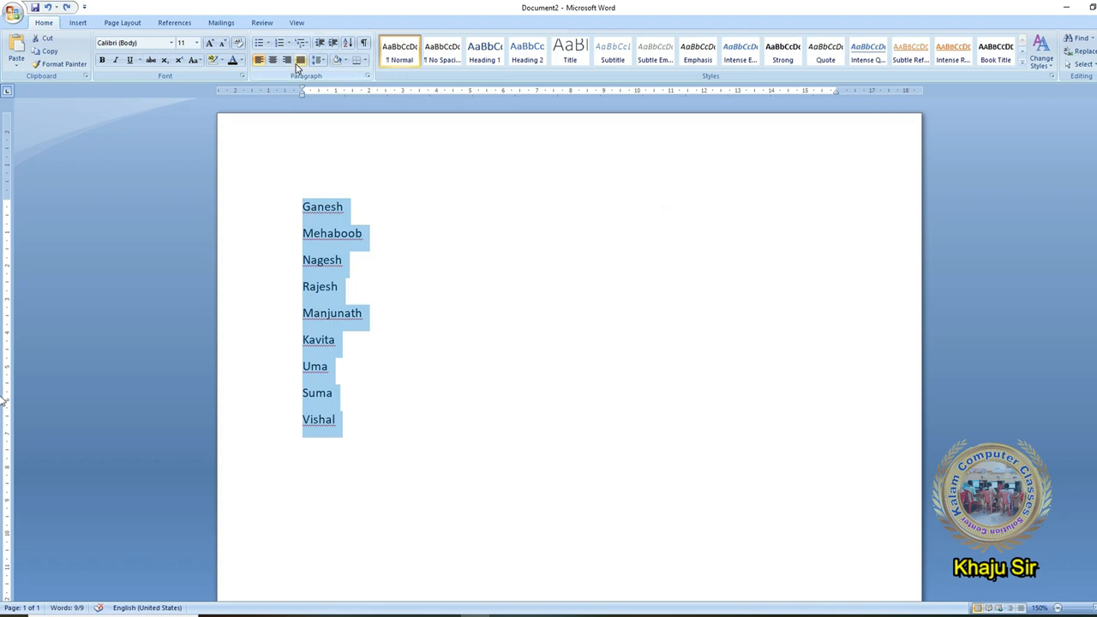
left_click(289, 60)
left_click(534, 208)
type("dsgsdgsdgsdg")
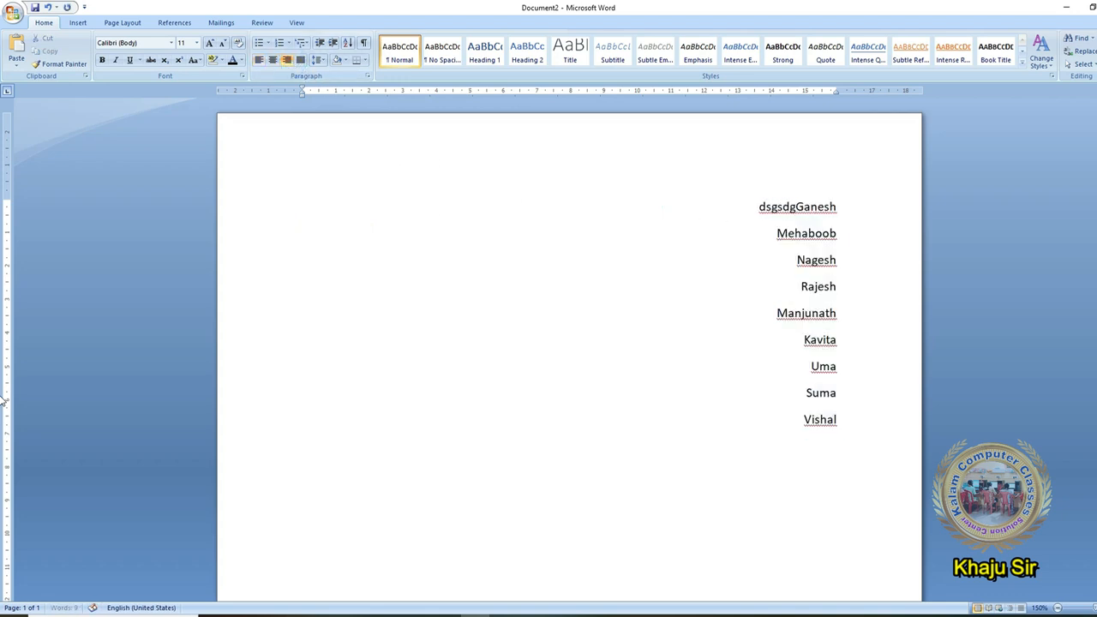
type("dsgsd")
key("ctrl+z")
key("ctrl+z")
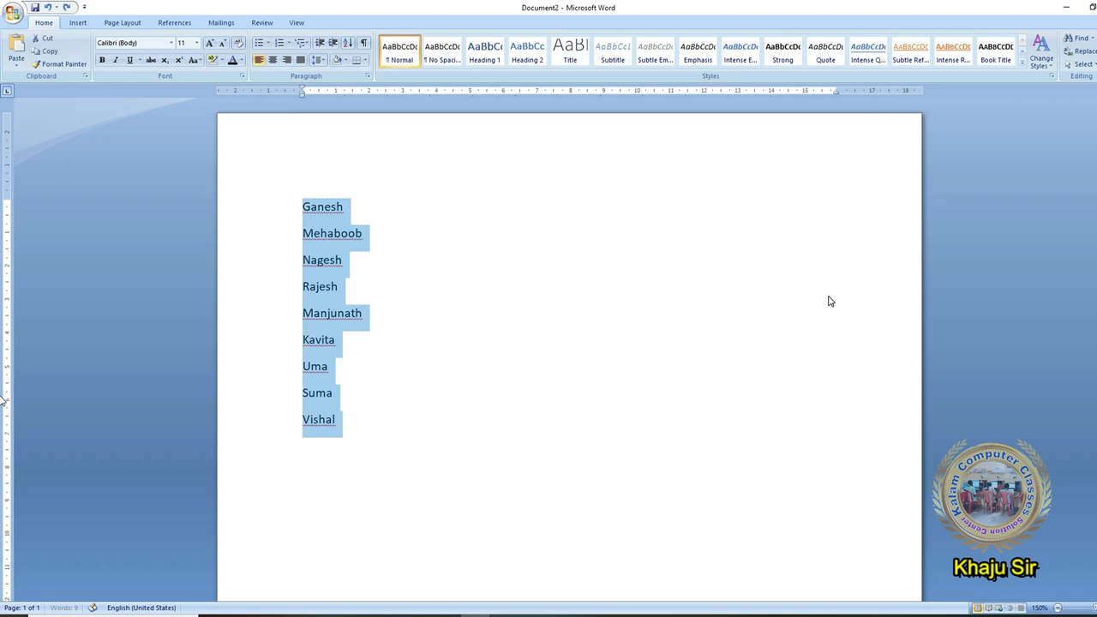
Step: Centre the nine names, switch them to right alignment, and return them to the left margin
left_click(274, 60)
left_click(287, 60)
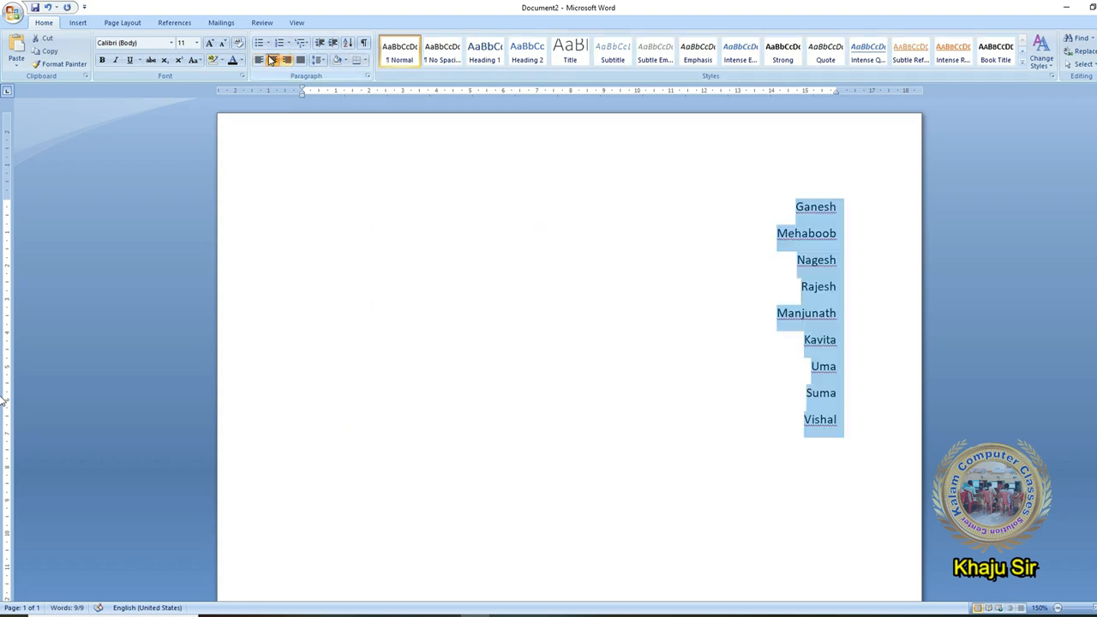
left_click(259, 60)
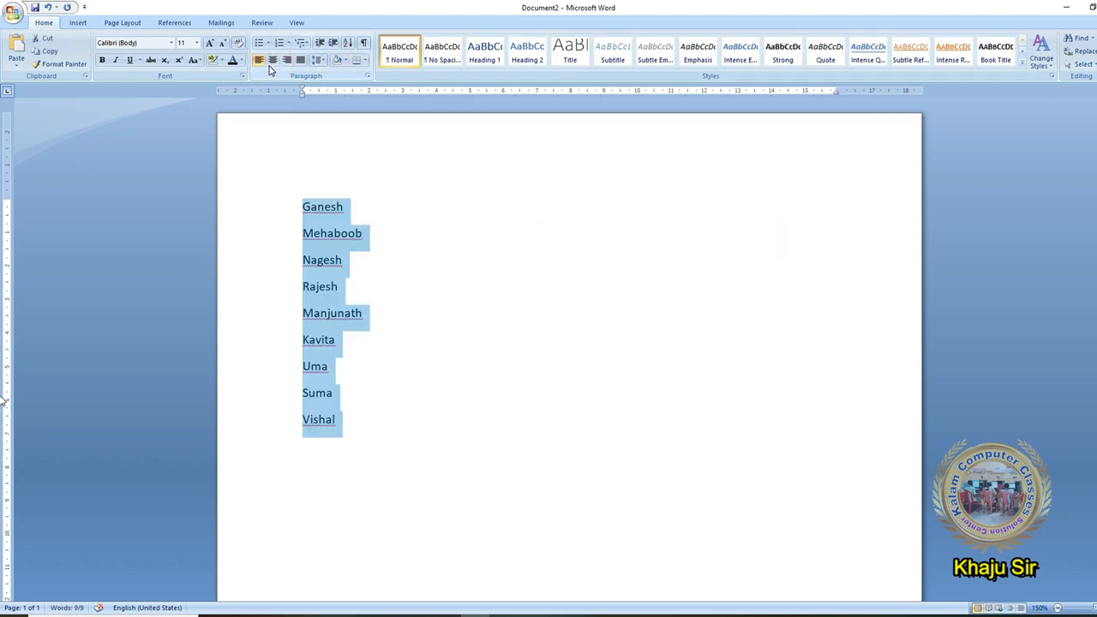
Step: Insert three empty paragraphs above the first name
left_click(300, 209)
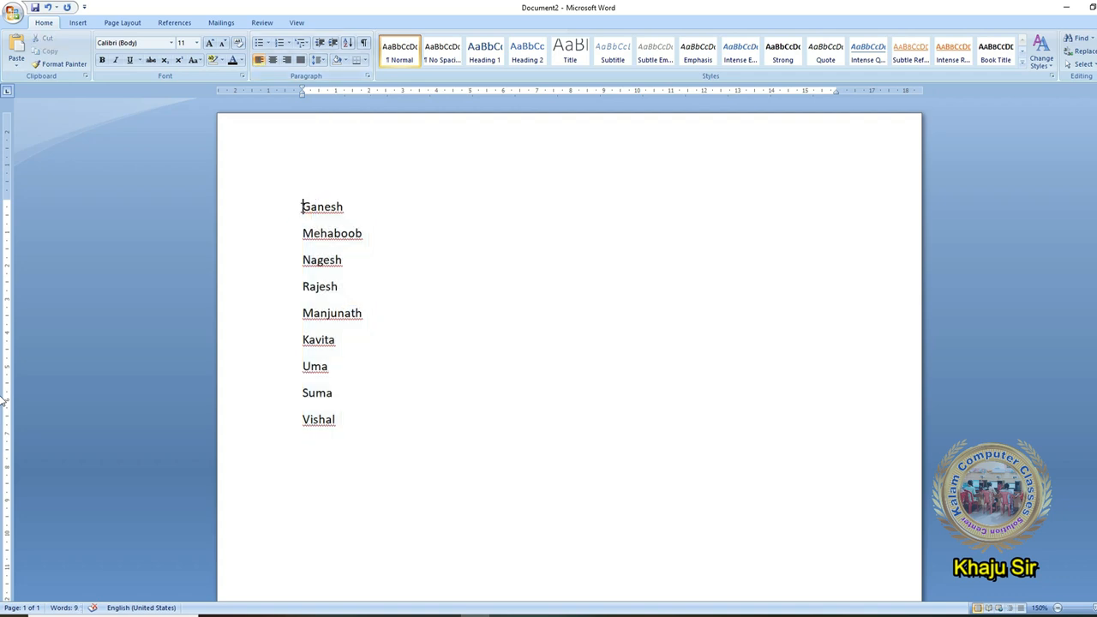
key("Return")
key("Return")
key("Up")
key("Up")
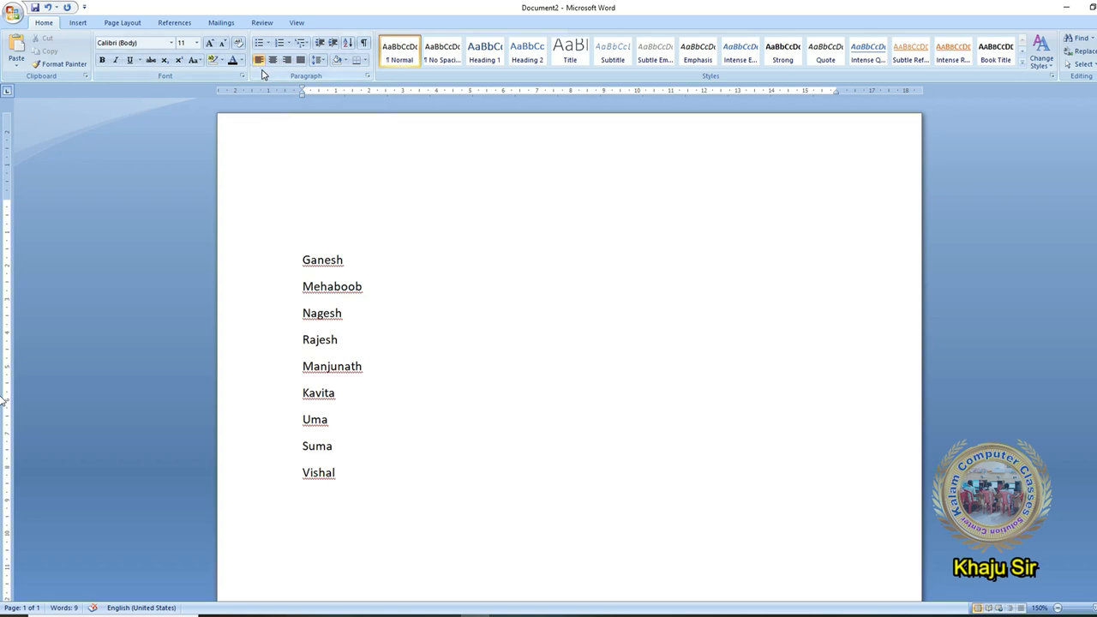
key("Return")
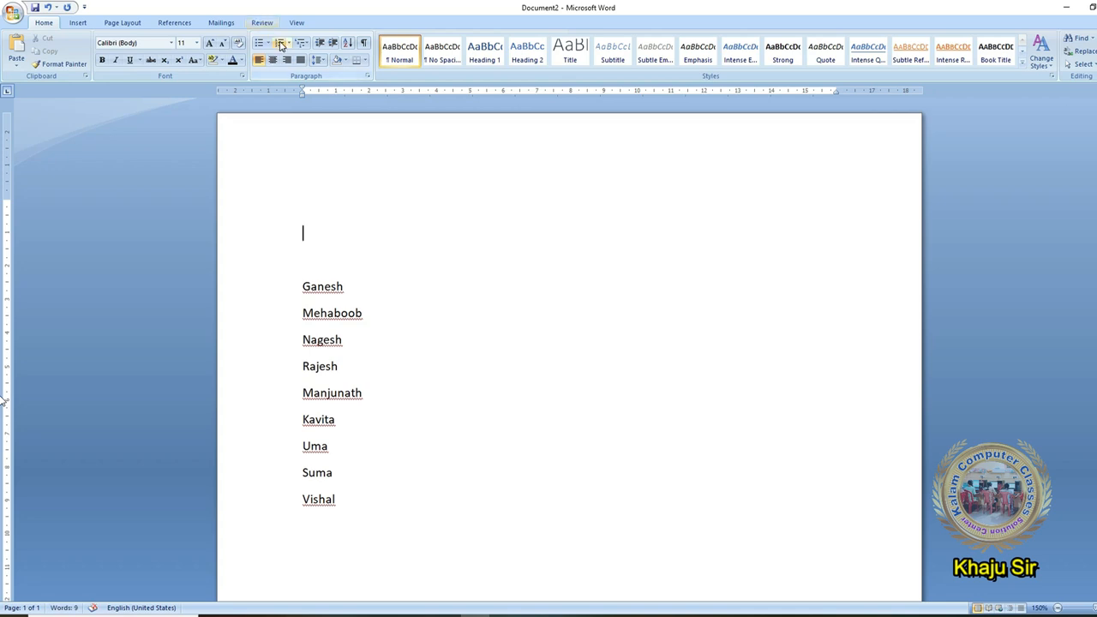
Step: Try right, left and centred alignment on the nine moved-down names, and finish with them left-aligned
left_click_drag(307, 286, 336, 502)
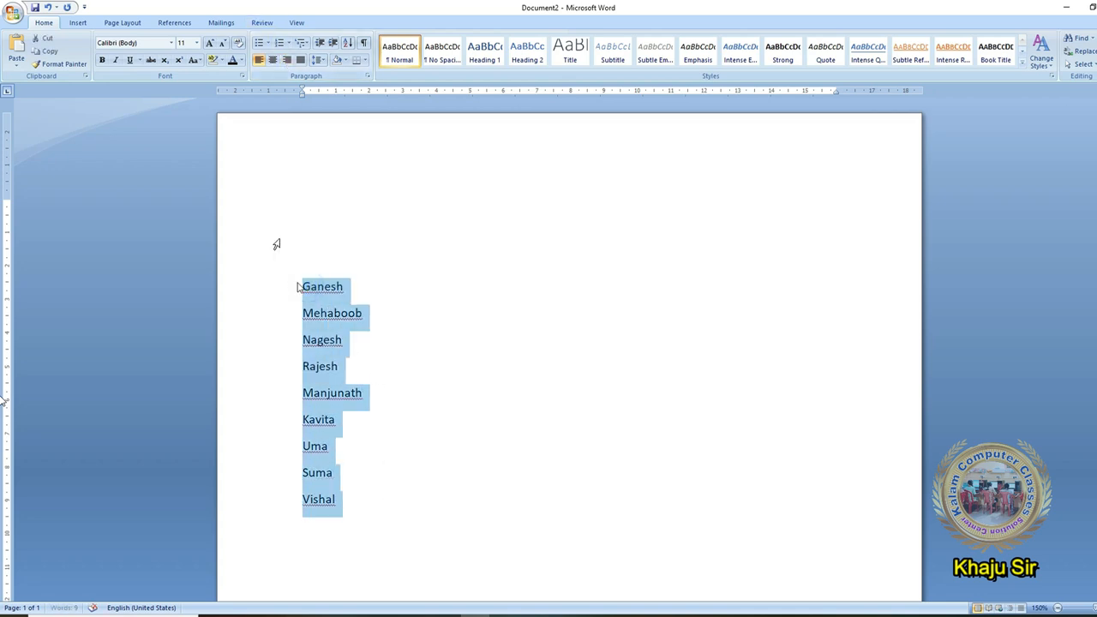
left_click(288, 60)
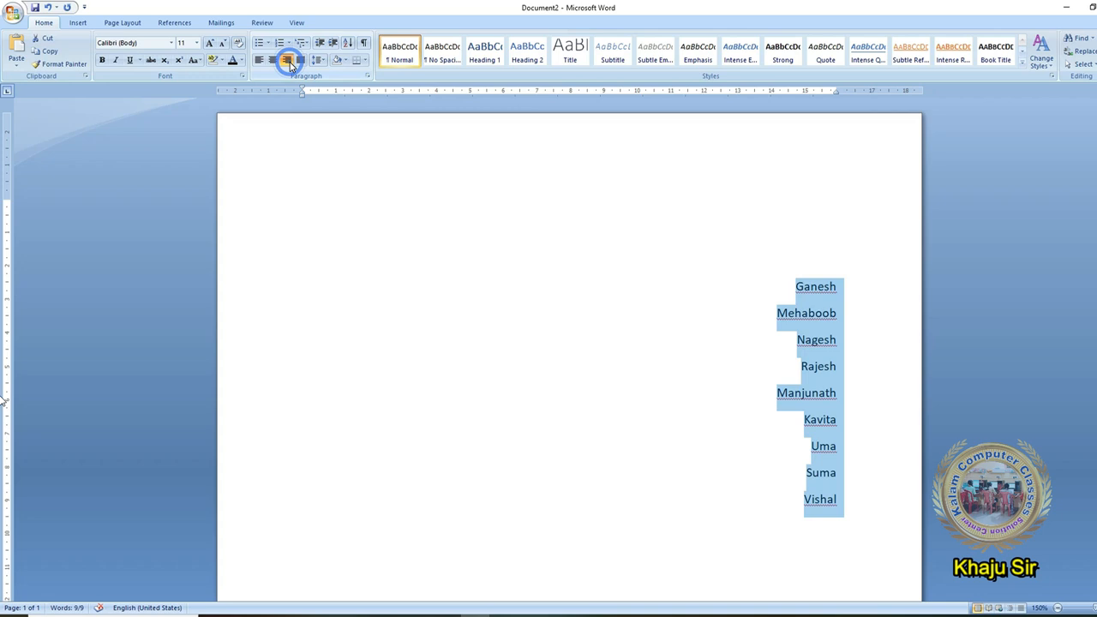
left_click(259, 60)
left_click(272, 60)
left_click(287, 60)
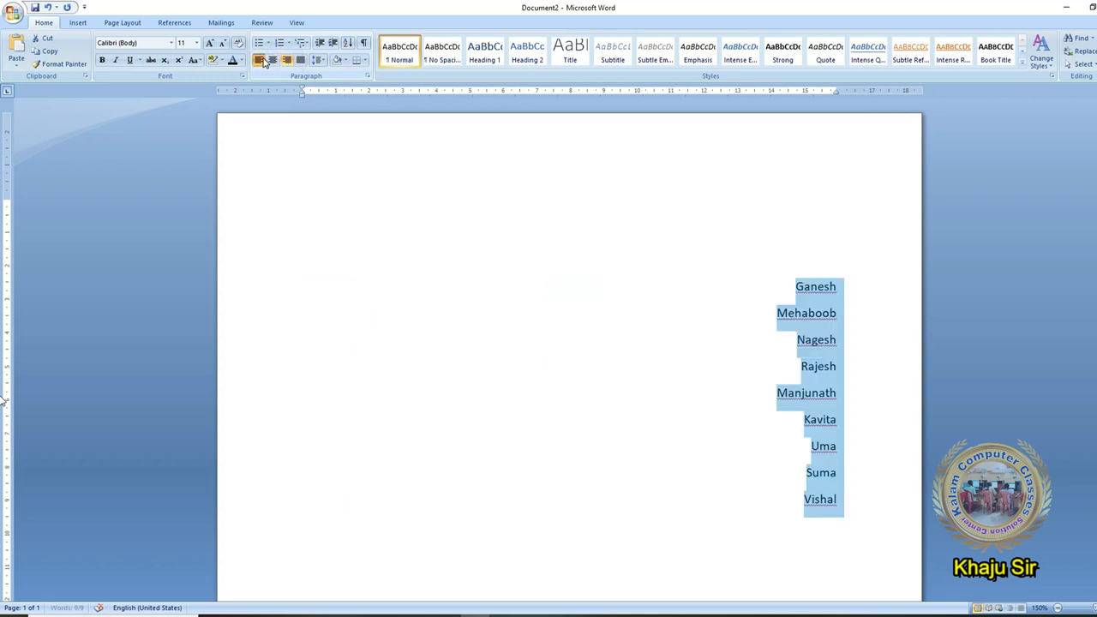
left_click(261, 60)
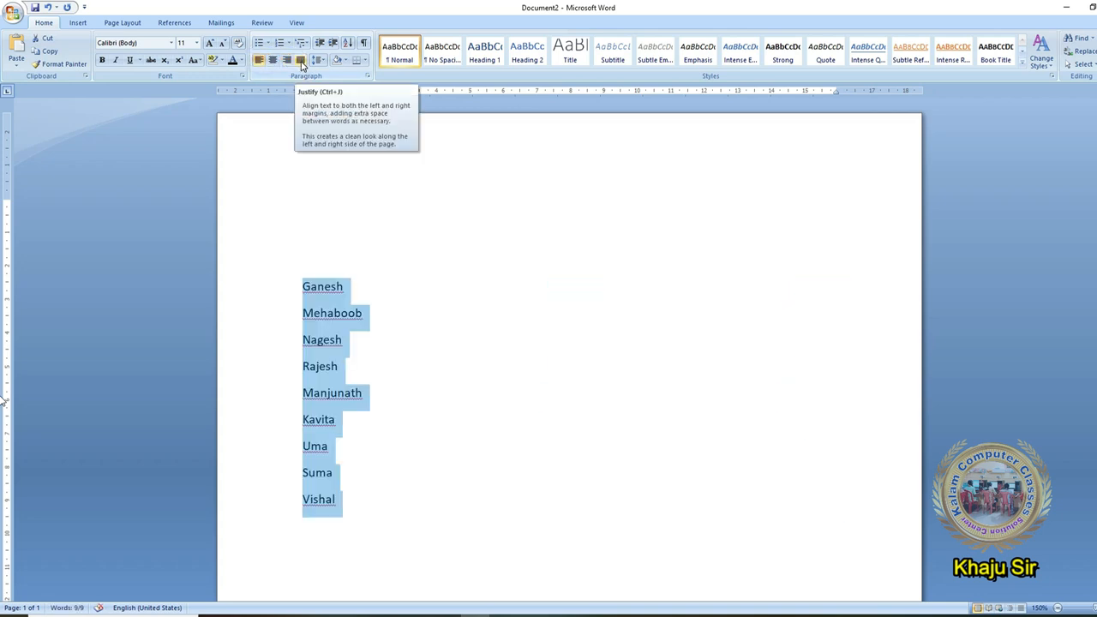
Step: Generate sample paragraphs below the last name with =rand()
left_click(403, 523)
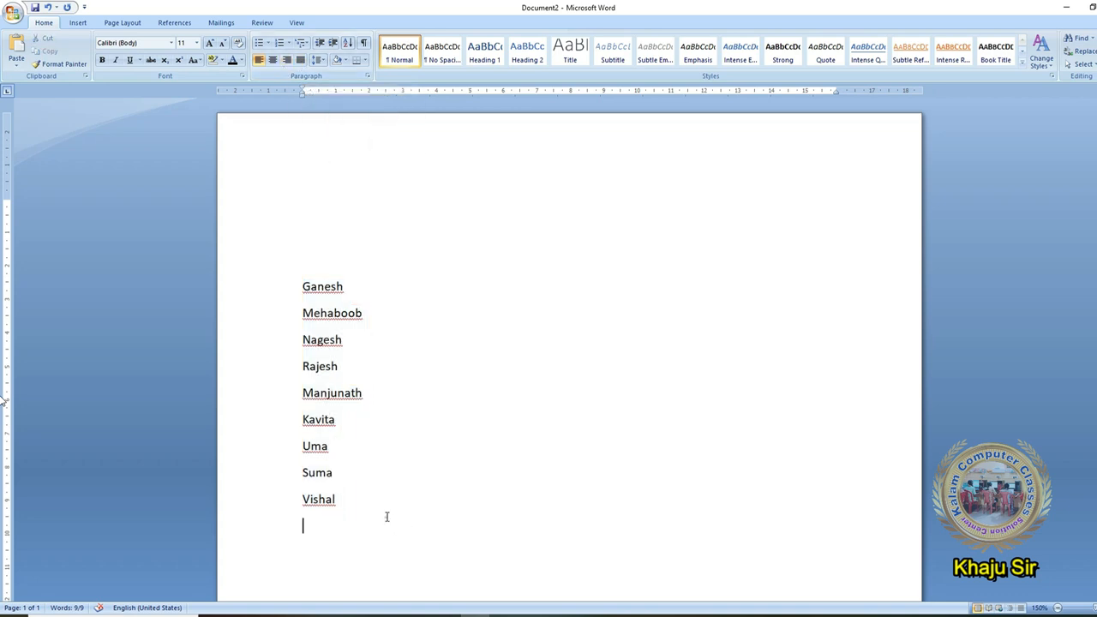
type("=rand()")
key("Return")
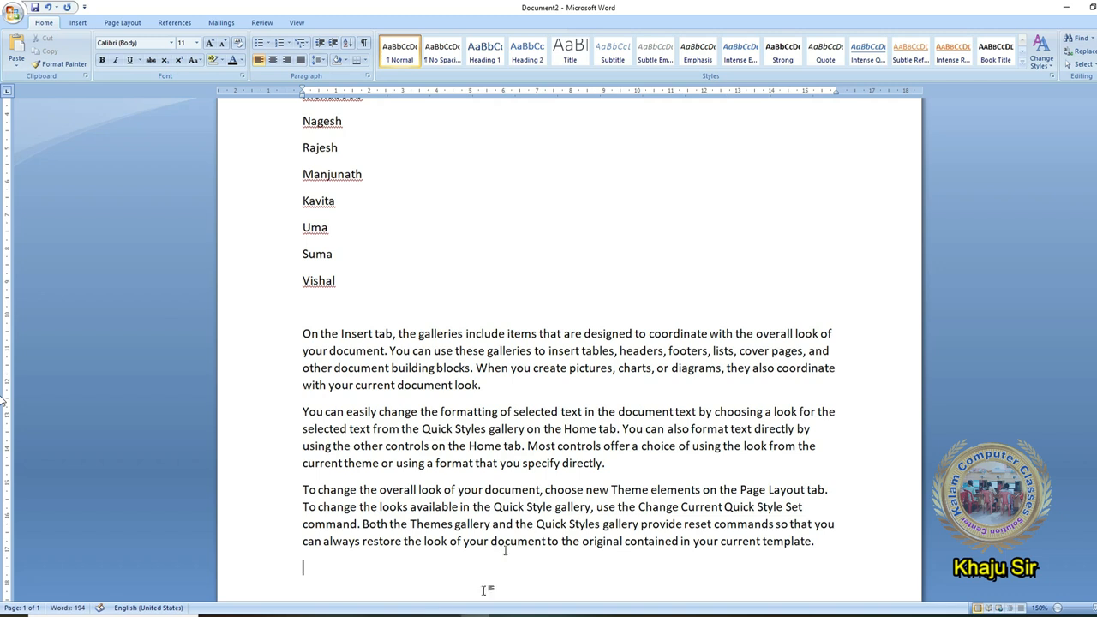
Step: Justify the three sample paragraphs
left_click_drag(302, 334, 827, 553)
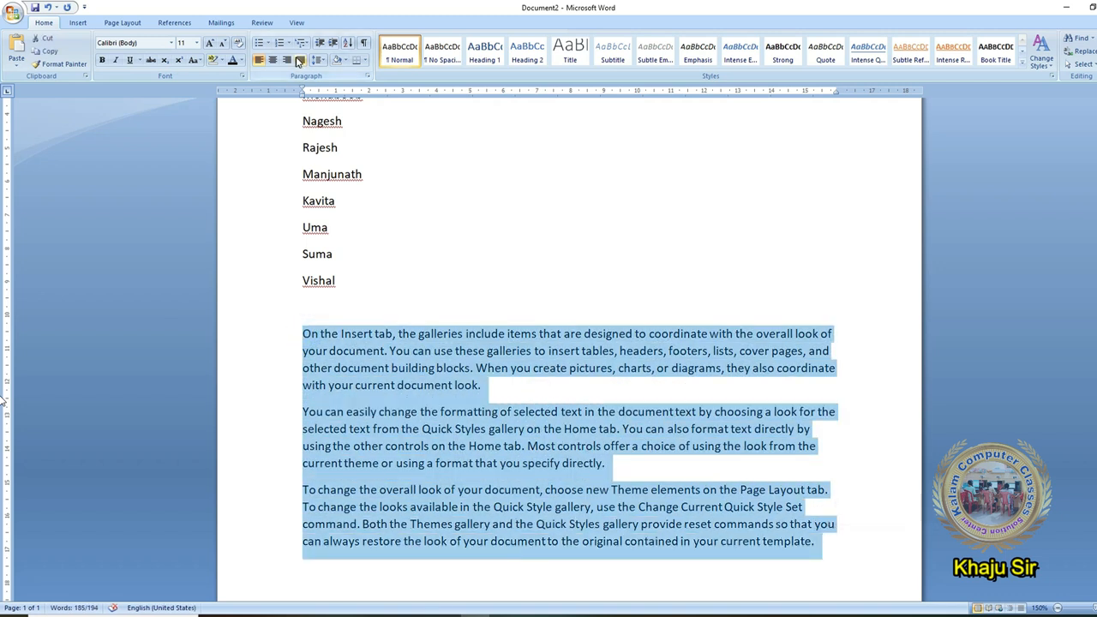
scroll(565, 429, "down", 2)
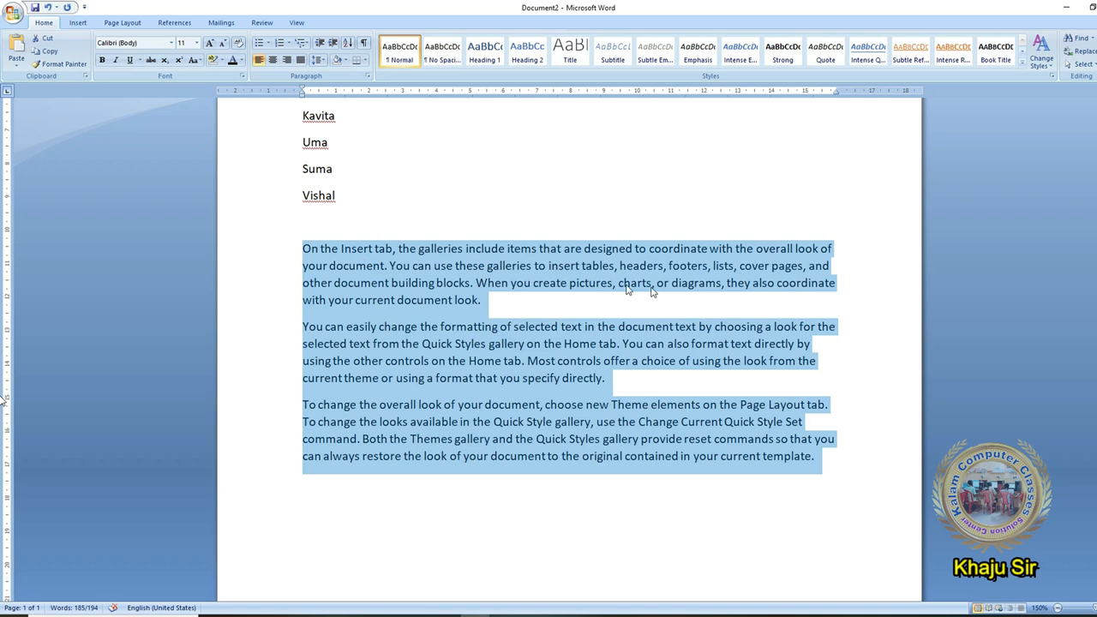
left_click(299, 60)
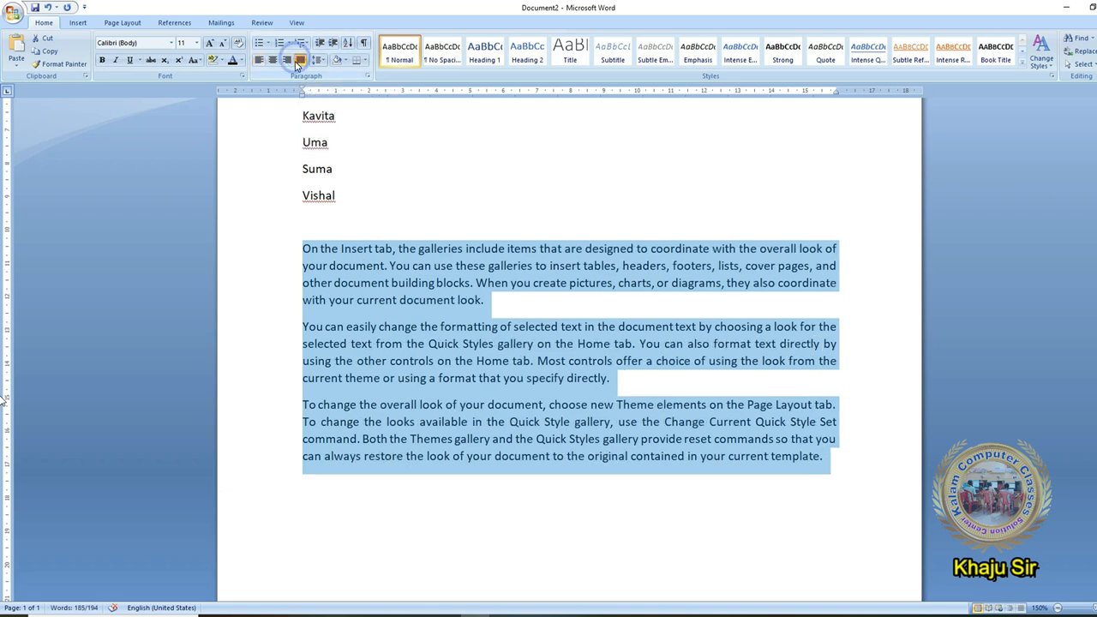
Step: Try left, centred and right alignment on the three sample paragraphs, and justify them again
left_click(258, 60)
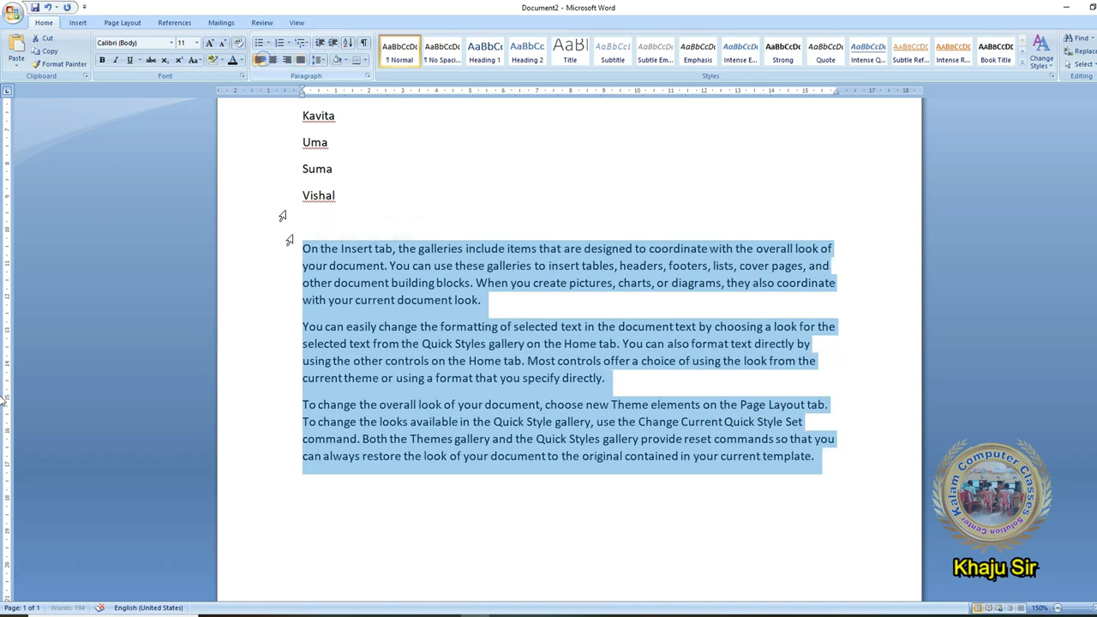
left_click(273, 60)
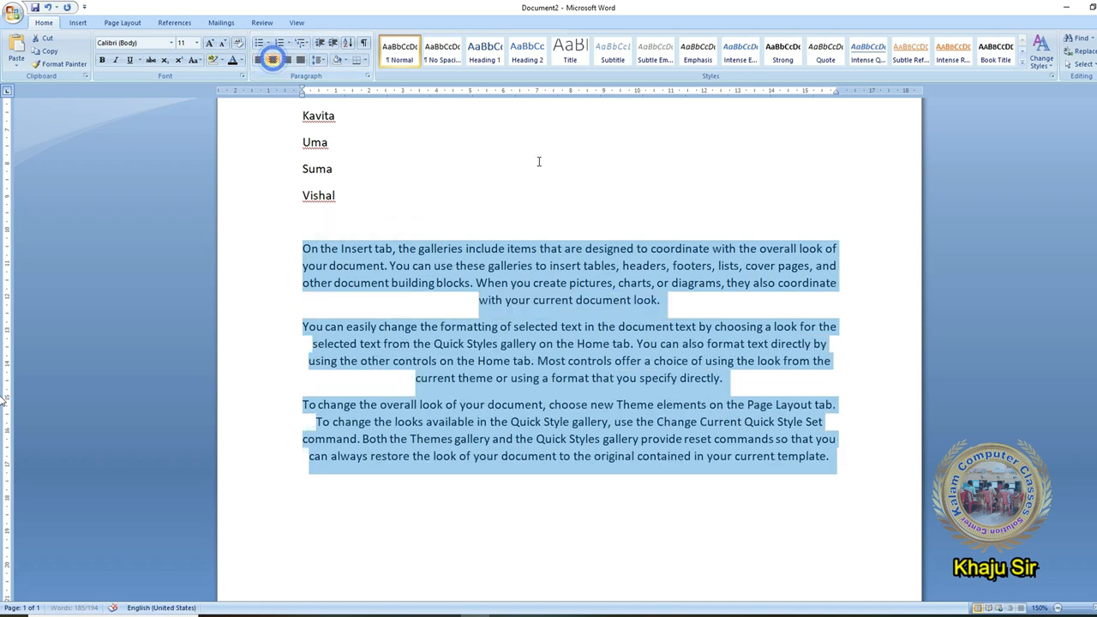
left_click(286, 60)
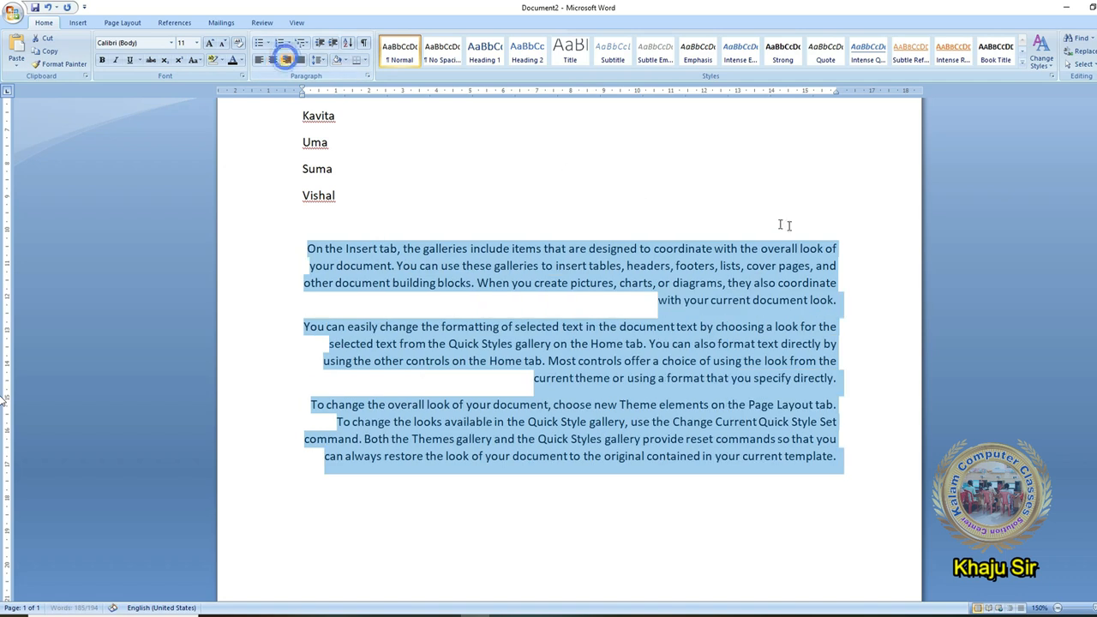
left_click(829, 249)
left_click_drag(843, 451, 306, 248)
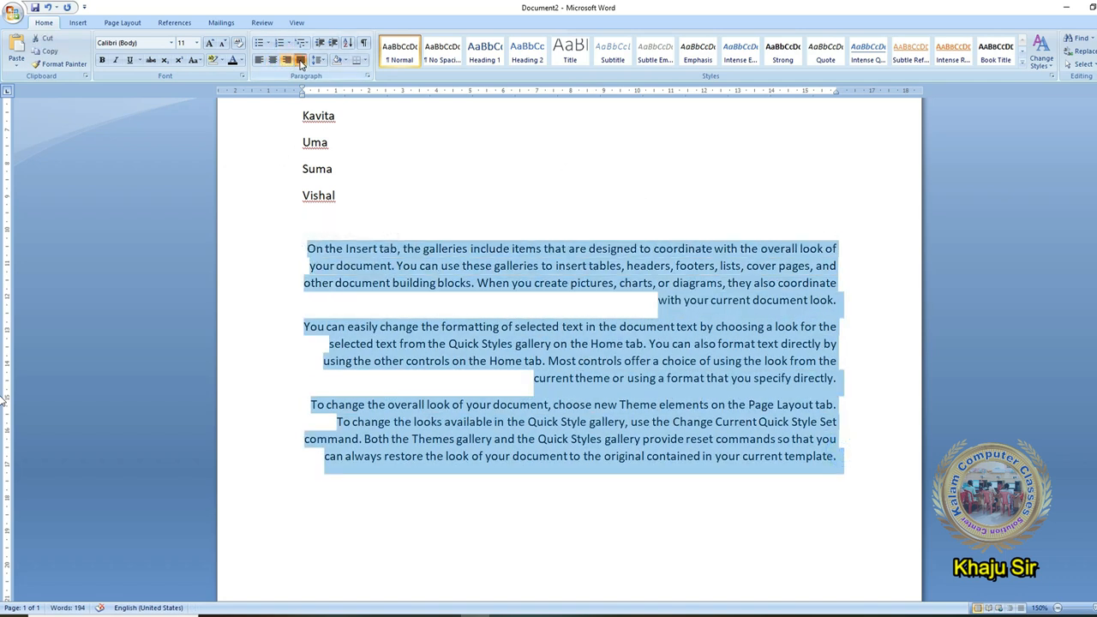
left_click(300, 60)
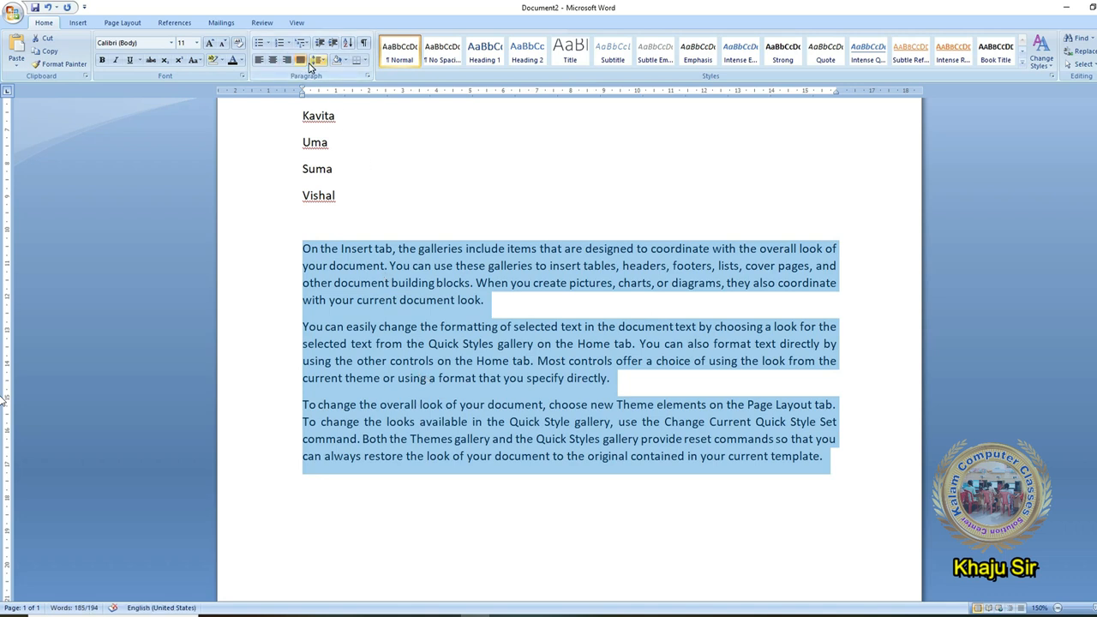
Step: Apply 1.15 line spacing to the three justified paragraphs, and increase it to 1.5
left_click(326, 66)
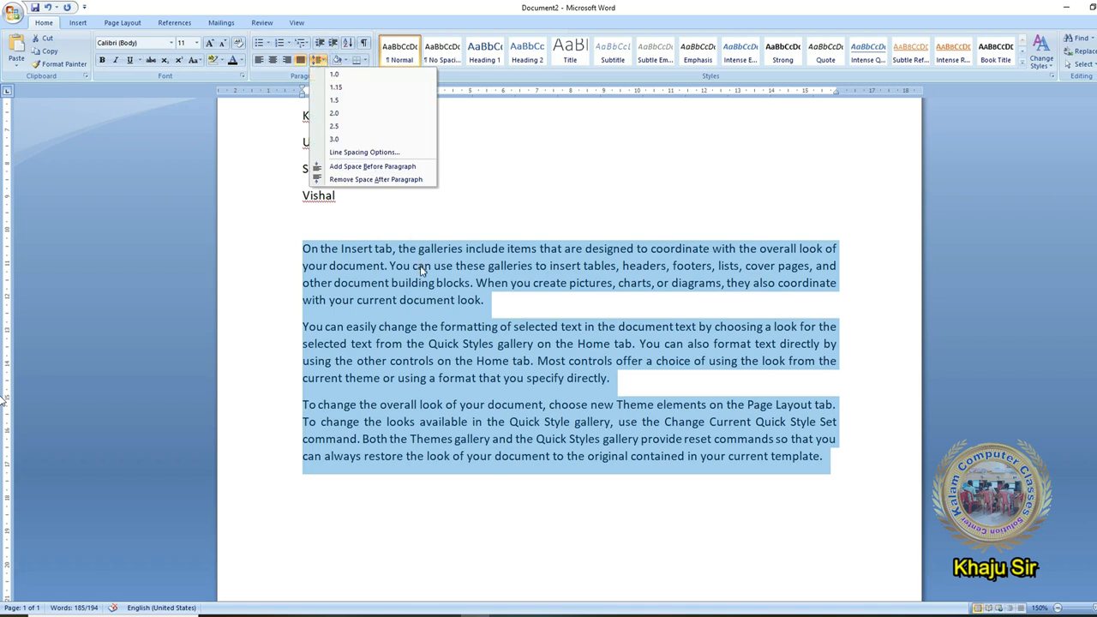
left_click(355, 89)
left_click(322, 61)
left_click(335, 101)
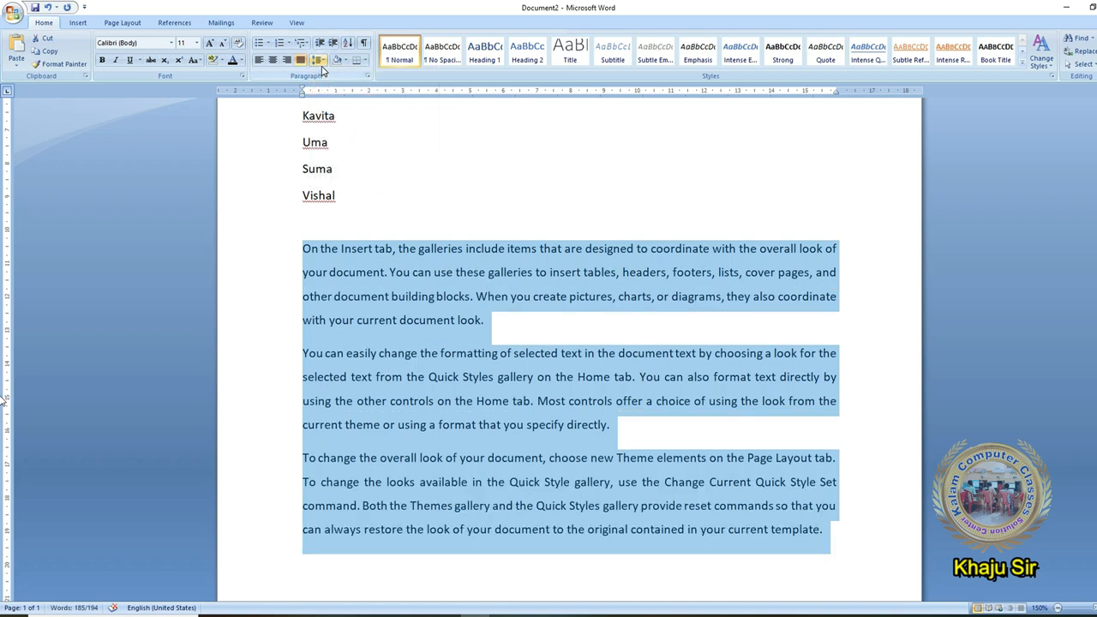
Step: Try line spacings of 2.0 and 2.5 on the three paragraphs, and return to 1.5
left_click(317, 60)
left_click(337, 114)
left_click(318, 60)
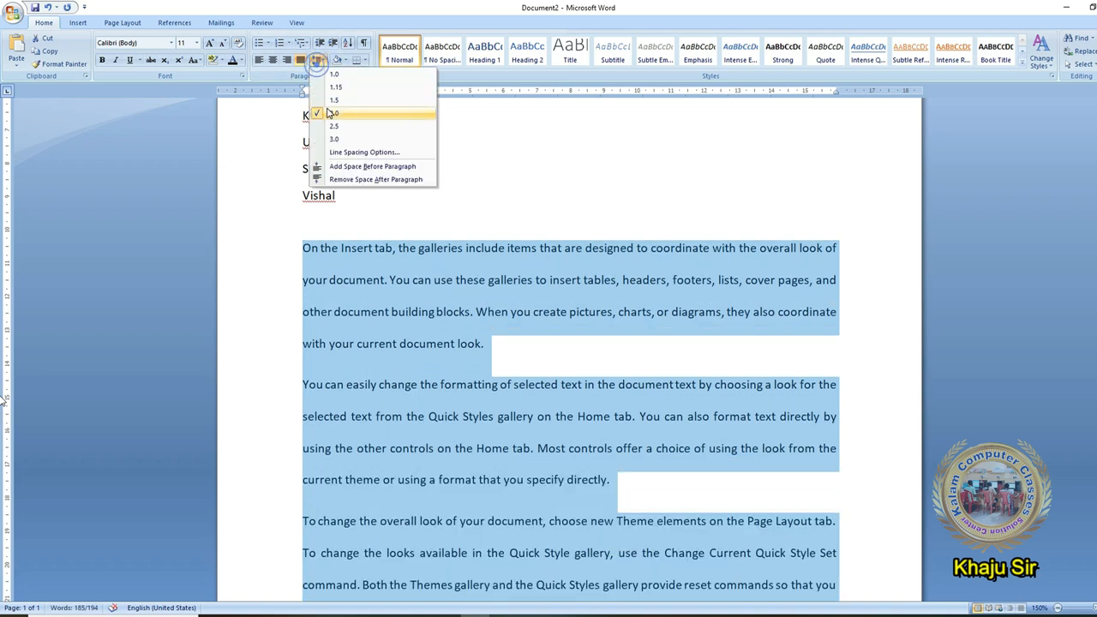
left_click(335, 126)
left_click(317, 60)
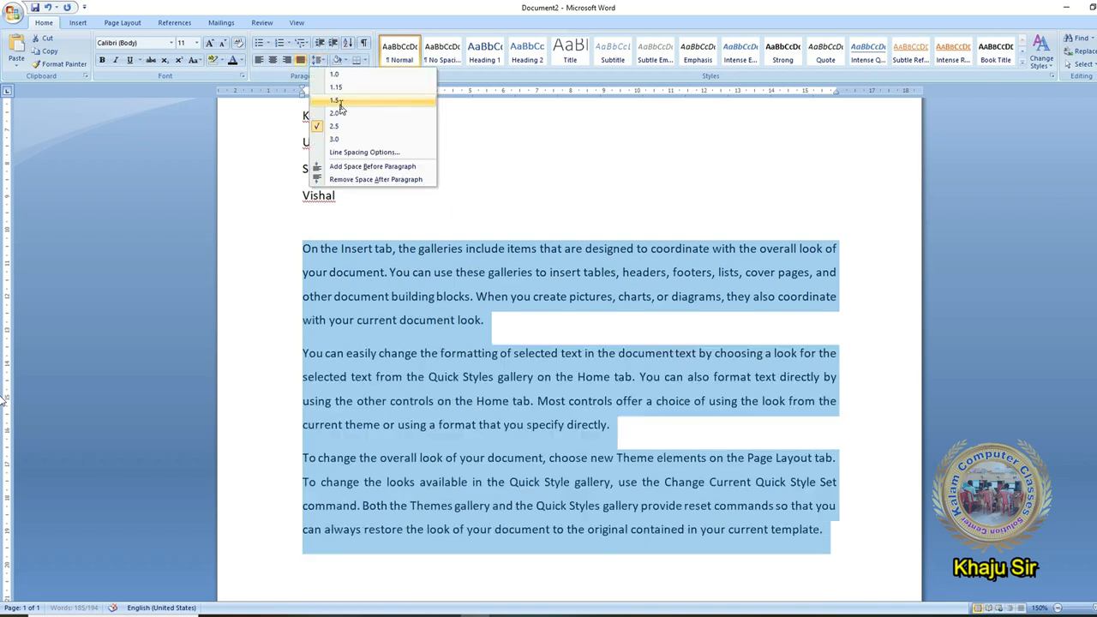
left_click(335, 75)
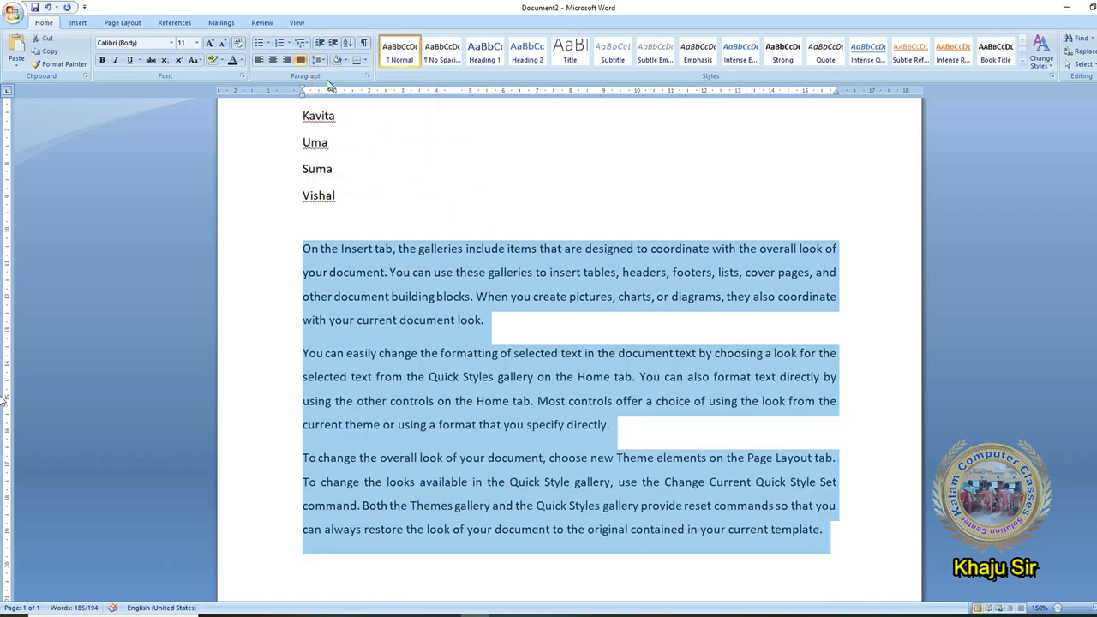
left_click(317, 60)
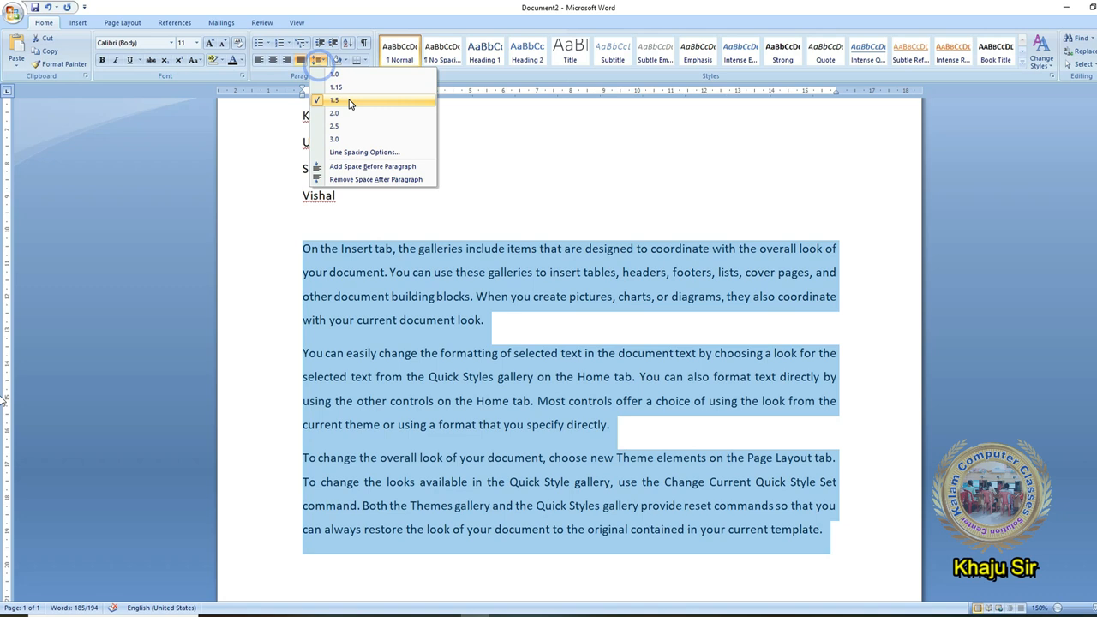
left_click(349, 102)
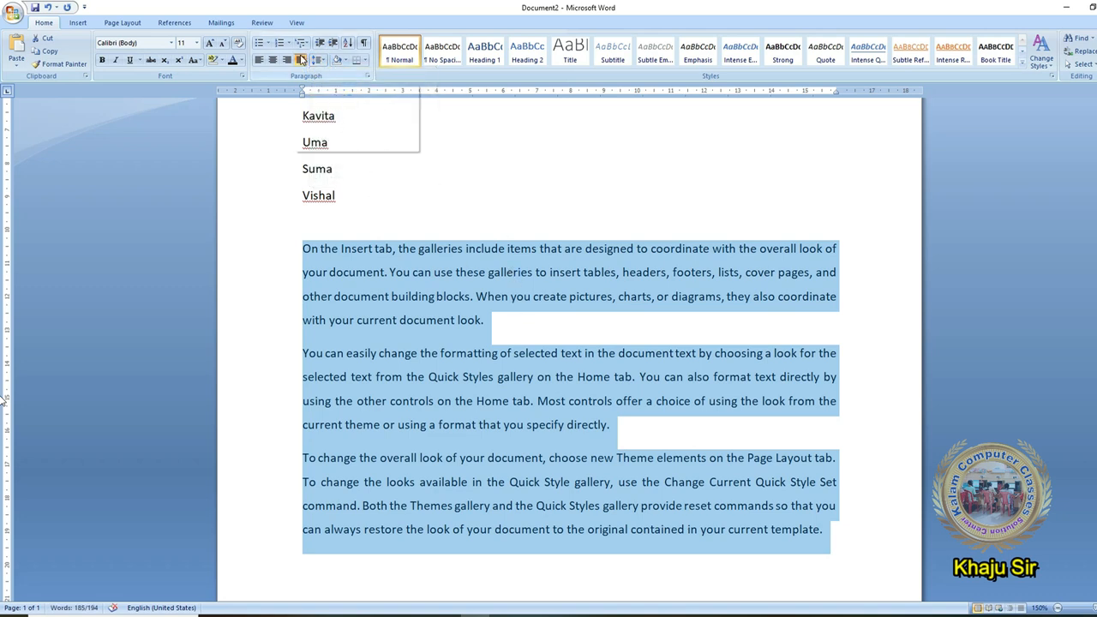
Step: Try bullets and numbering on the three sample paragraphs, switching each off again
left_click(497, 330)
left_click_drag(831, 528, 282, 252)
left_click(429, 354)
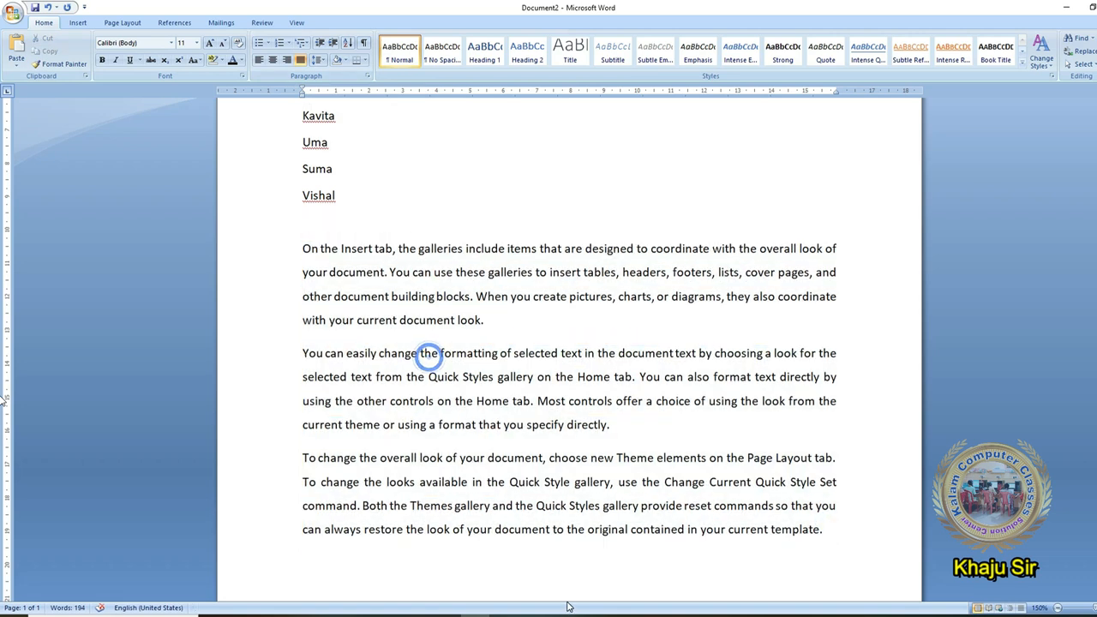
left_click_drag(903, 546, 302, 249)
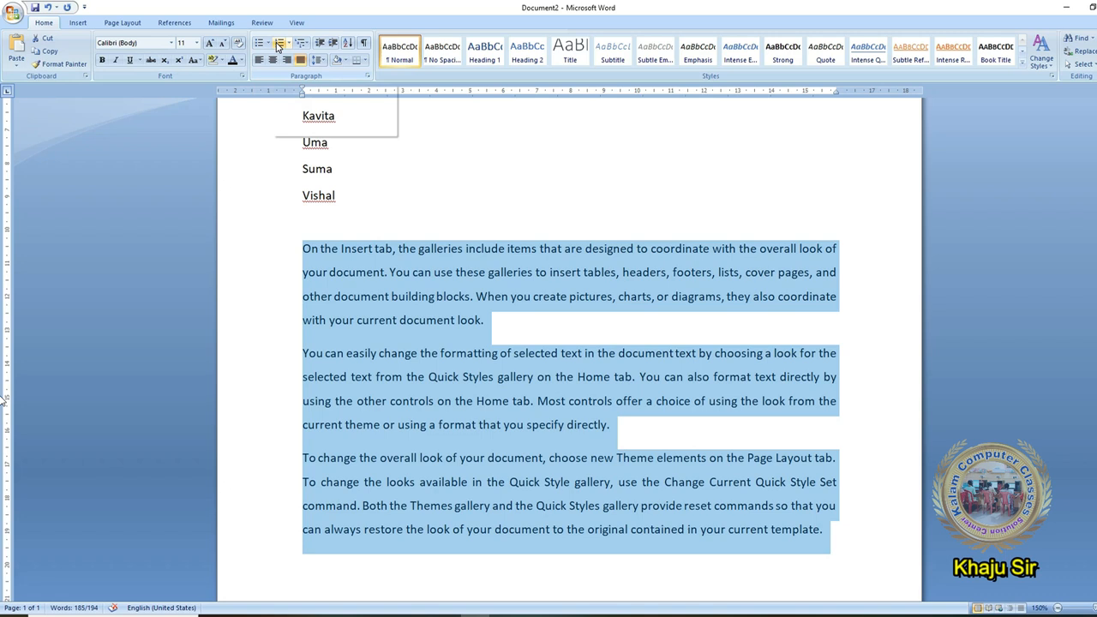
left_click(261, 45)
left_click(261, 45)
left_click(283, 45)
left_click(283, 46)
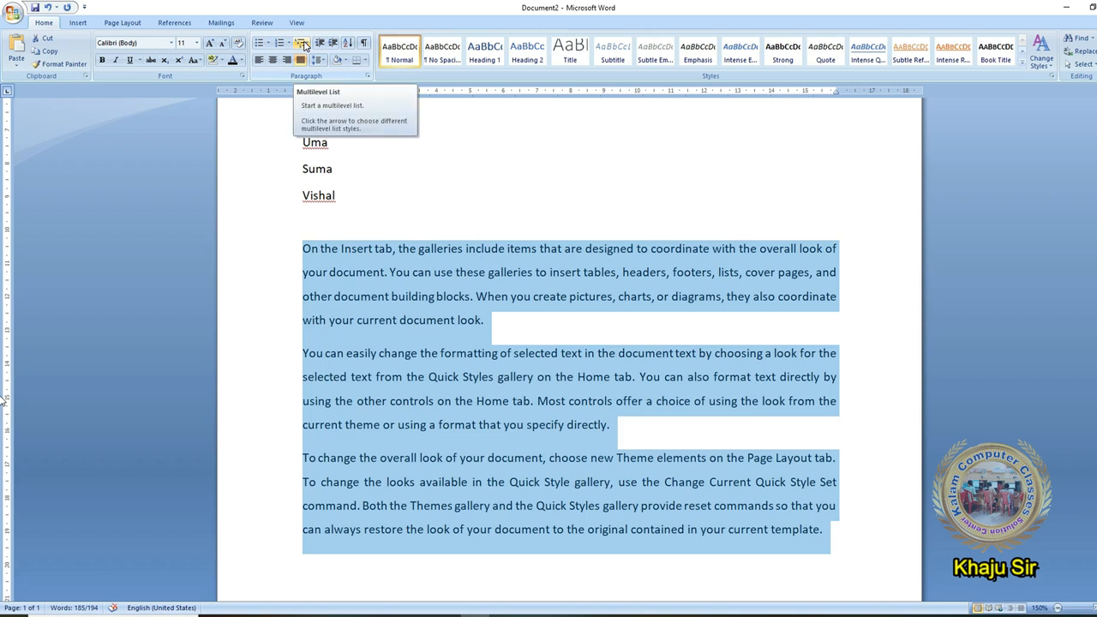
Step: Insert blank lines below the last sample paragraph to continue on a second page
left_click(561, 354)
left_click(829, 527)
key("Return")
key("Return")
key("Return")
key("Return")
key("Return")
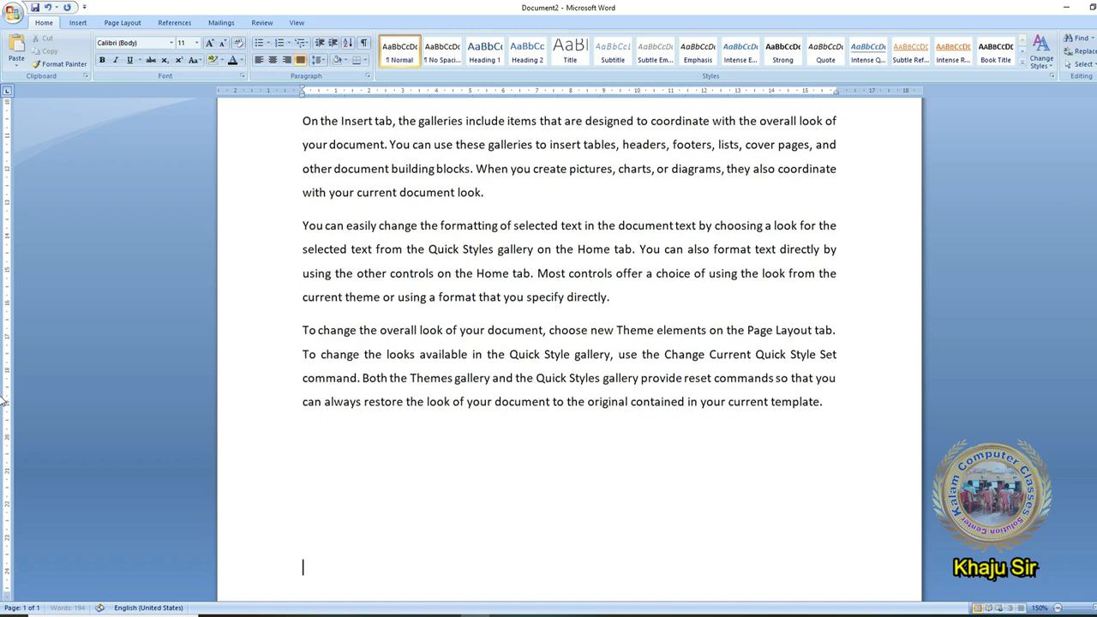
scroll(806, 502, "down", 5)
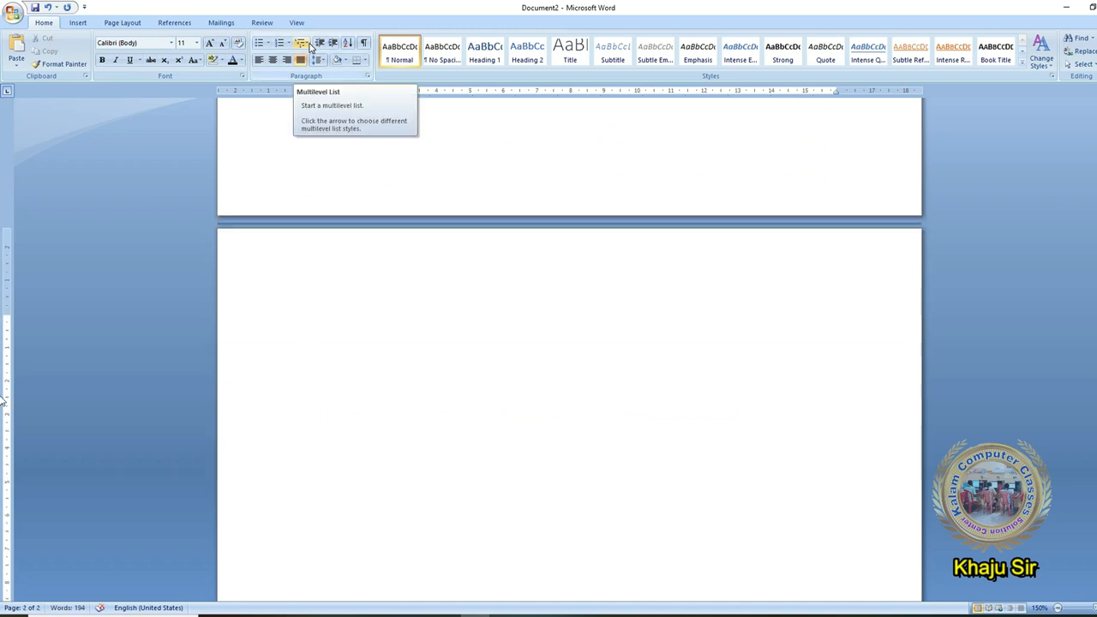
Step: Start a multilevel list in the 1), a), i) style on the second page and enter two first-level items of filler text
left_click(310, 47)
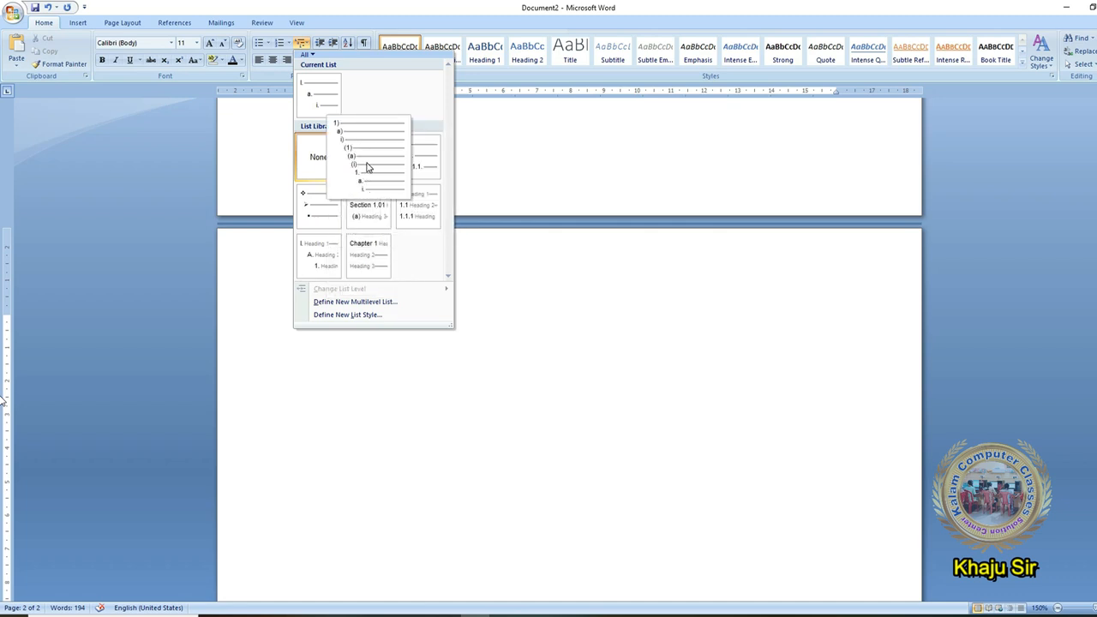
left_click(366, 173)
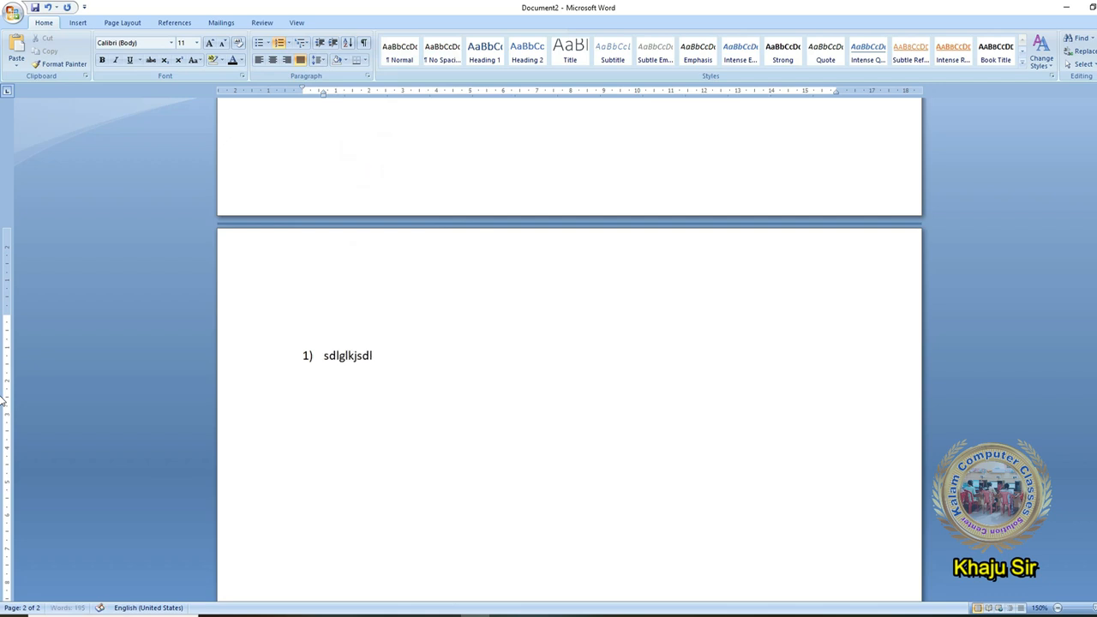
type("gkjsdlkgjldskjglsdkjglkdjglksdj")
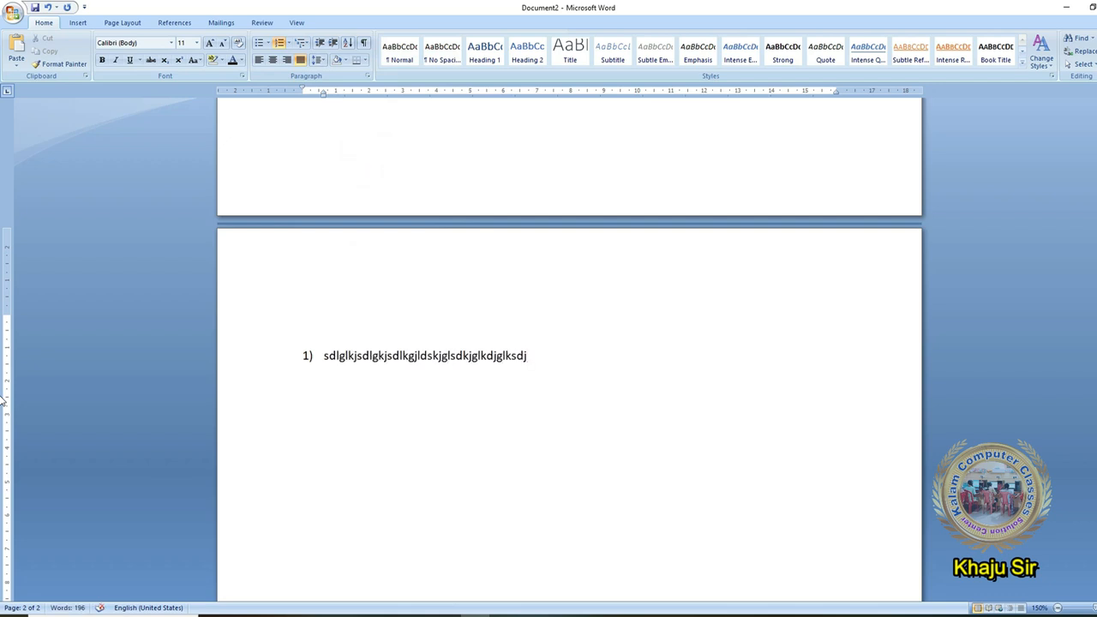
key("Return")
type("djkglkjsdlgkjsdlkgjsdlkjglsdkjglsdkjgds")
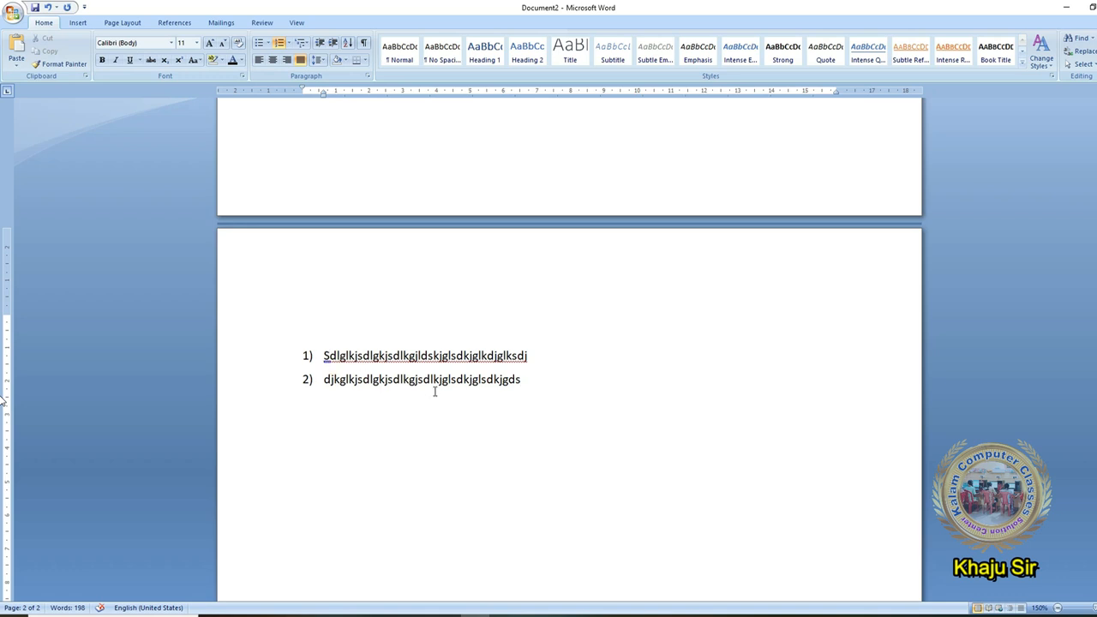
left_click(528, 381)
key("Return")
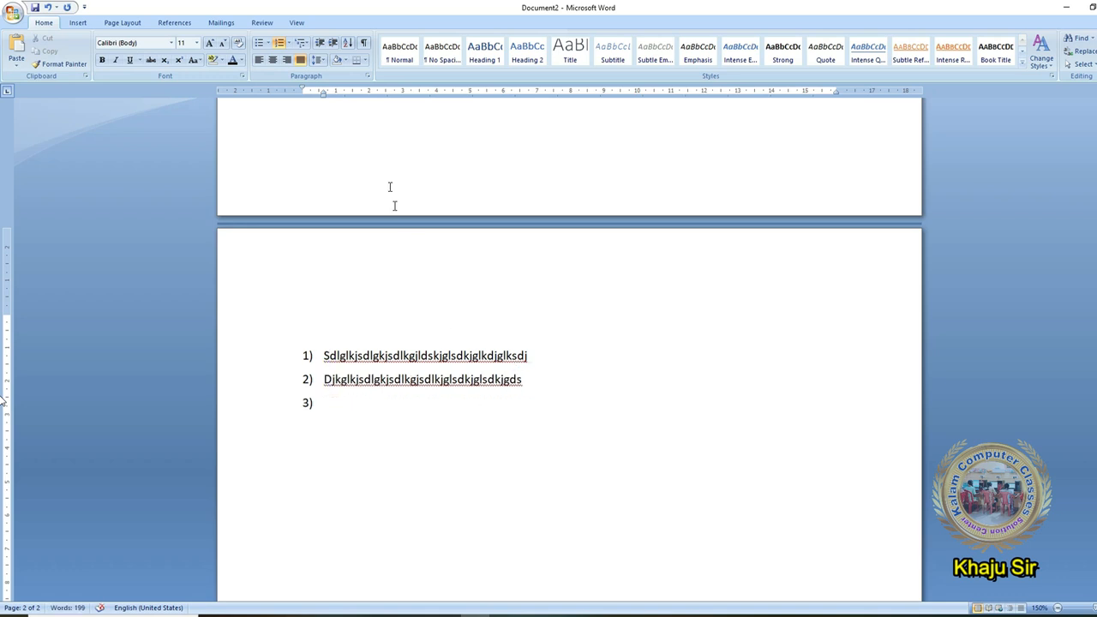
Step: Change the empty third item to level 2 and enter three sub-items of filler text, a) to c)
left_click(305, 43)
mouse_move(360, 354)
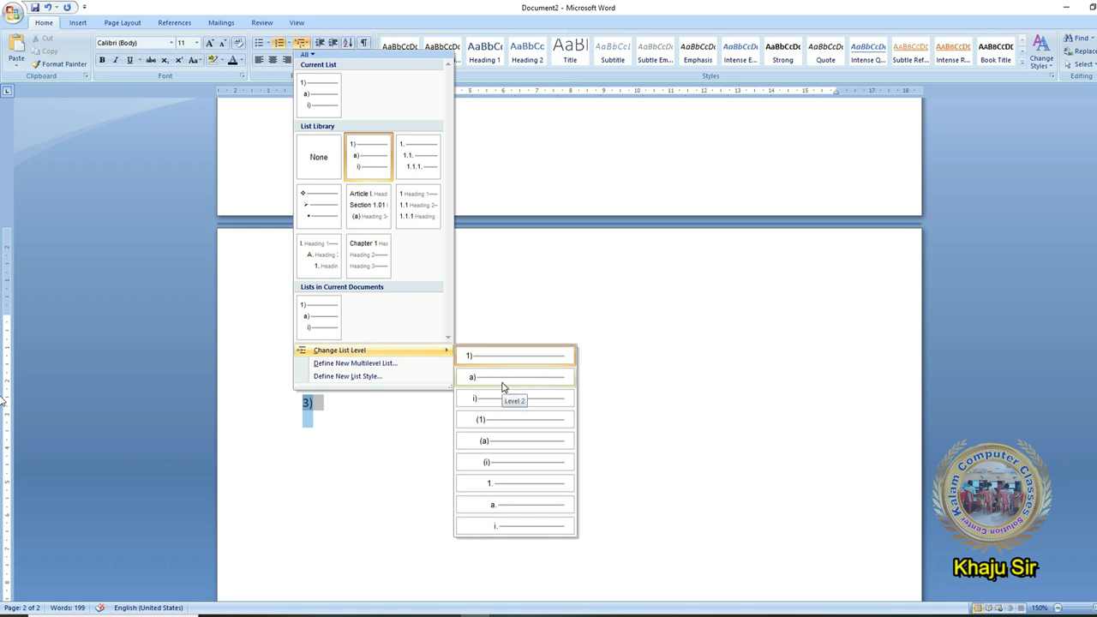
left_click(504, 384)
left_click(335, 391)
left_click(364, 415)
type("sdlkjgkjsdlkgjlsdkjglsdjkglkjsdgljksdg")
key("Return")
type("sdklgjlskdjgljksdlgjksdlgjksdlkjglsdkg")
key("Return")
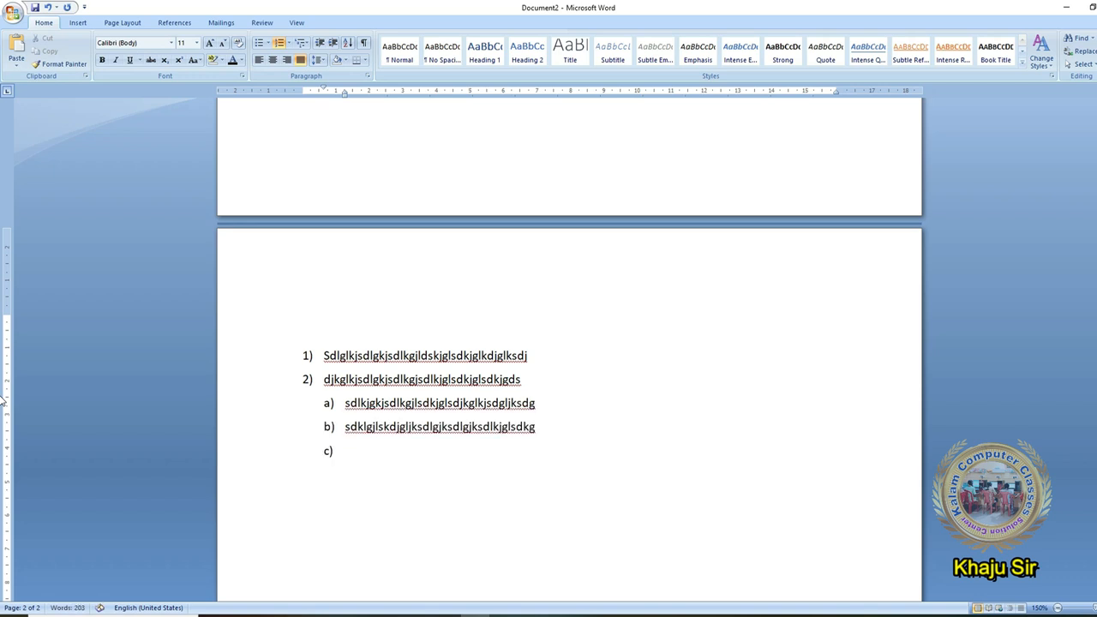
type("sdgkjsdlkgjlsdjglsdjglkjdslgjsdlgjsdg")
key("Return")
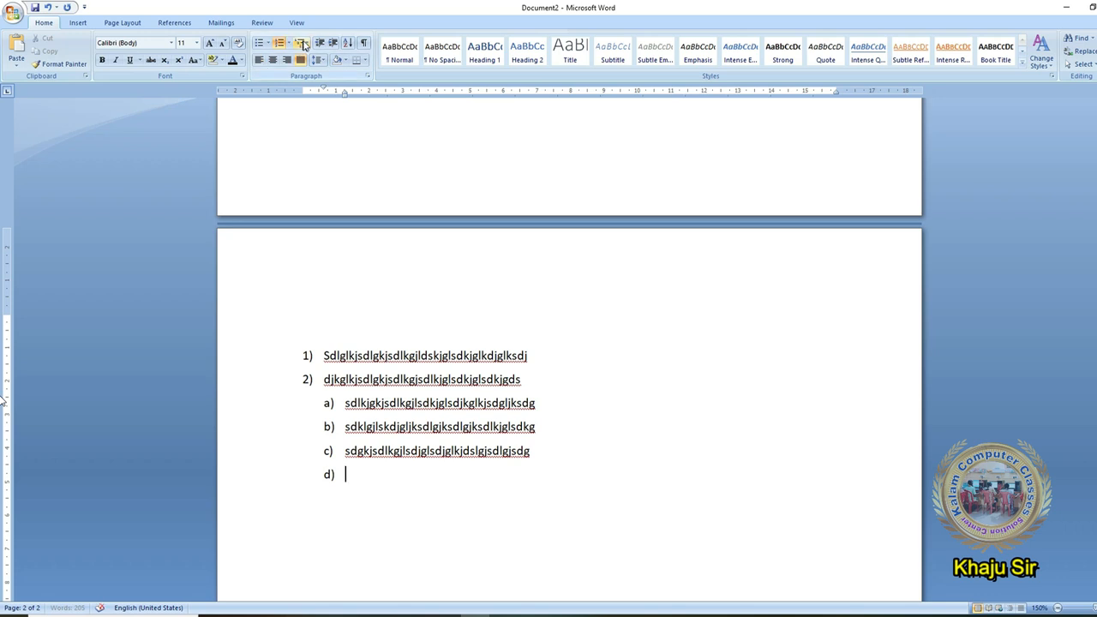
Step: Change the empty item after c) to level 3 and enter four items of filler text, i) to iv)
left_click(303, 44)
left_click(372, 349)
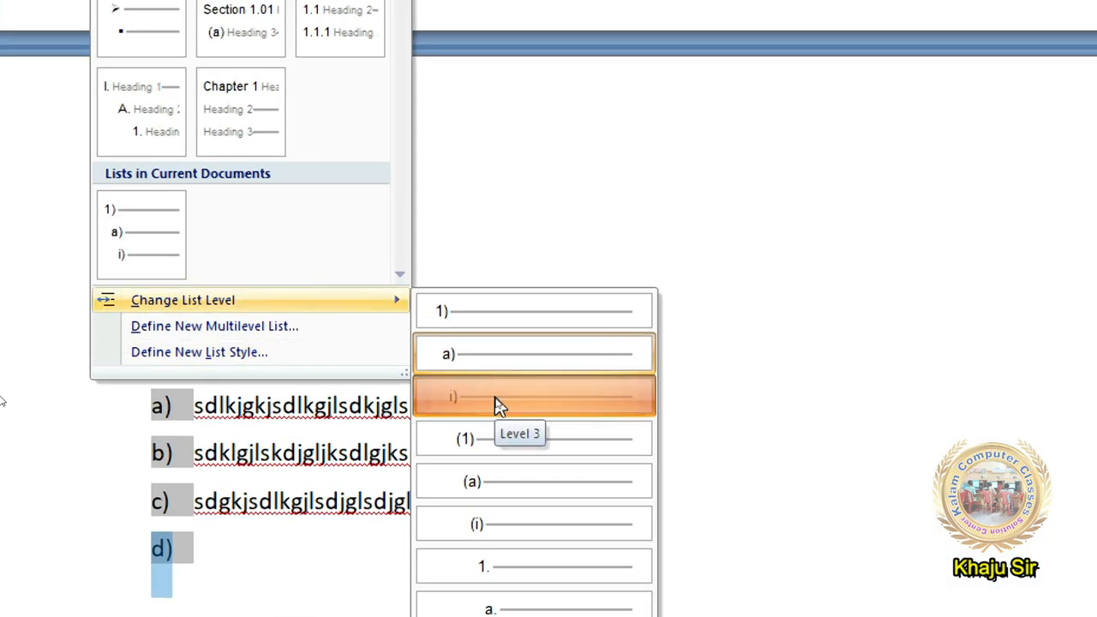
left_click(496, 403)
type("sdlkhj")
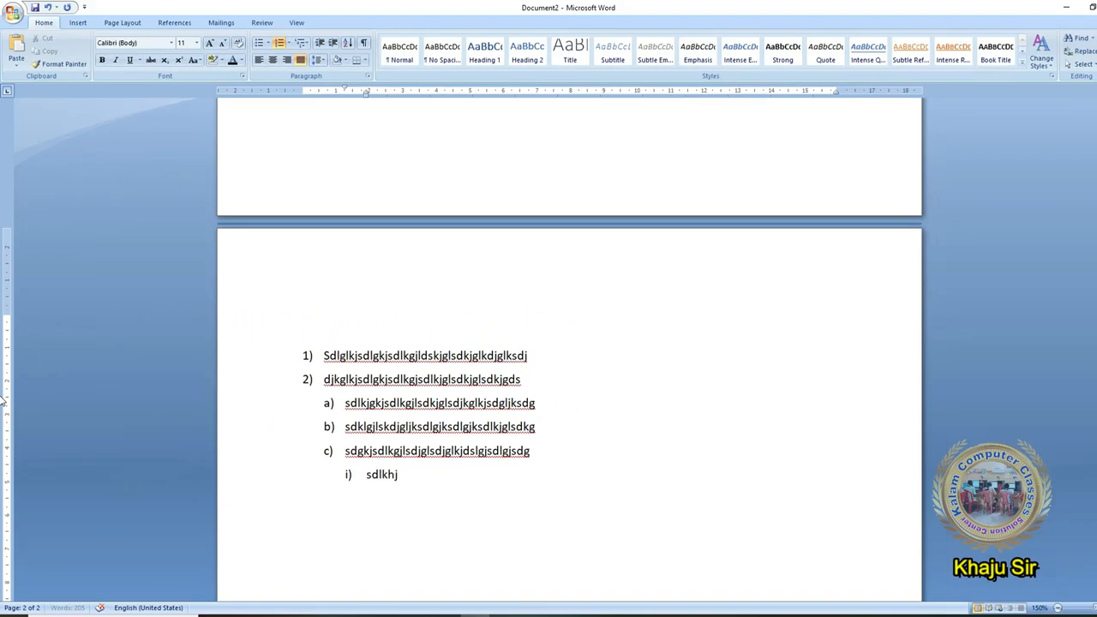
type("gkljhsdkjghksdjhgkdjshgsdg")
key("Return")
type("sdhgkjsdh")
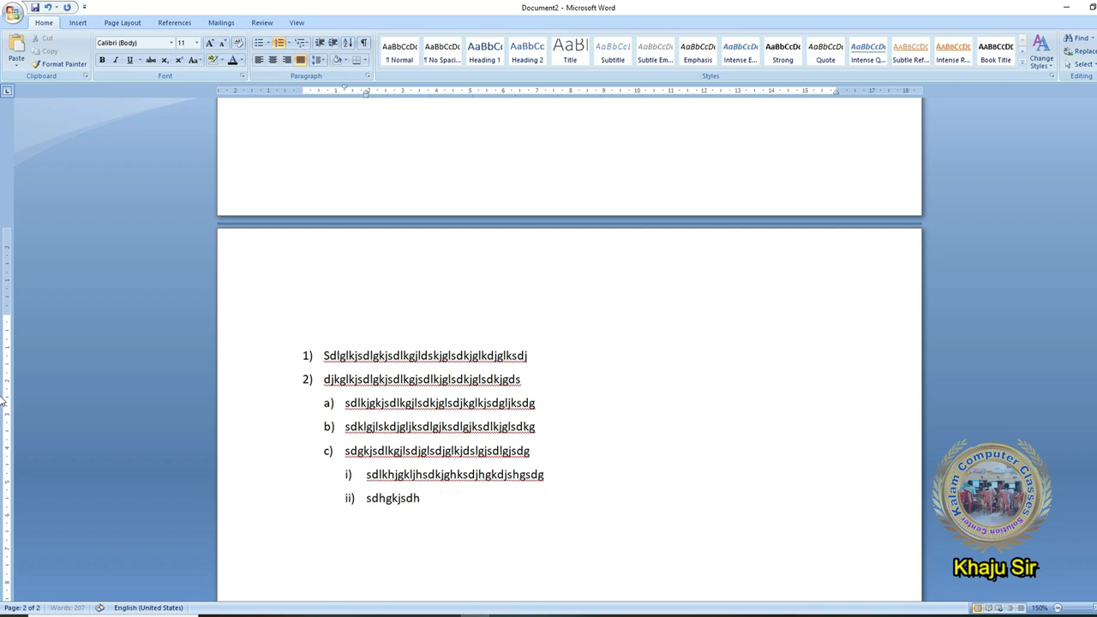
type("gkjhsdkgjhksdjhgds")
key("Return")
type("sdghjsdjhgkjsdhkgjshdgsdg")
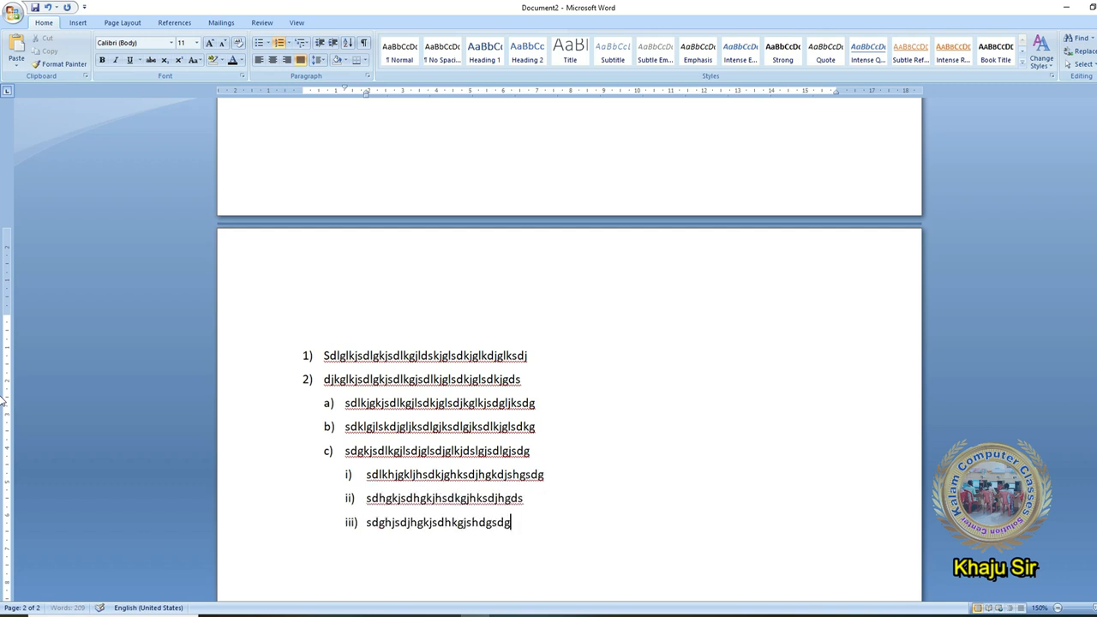
key("Return")
type("sdgjhsdkjhgksdjhgsdg")
key("Return")
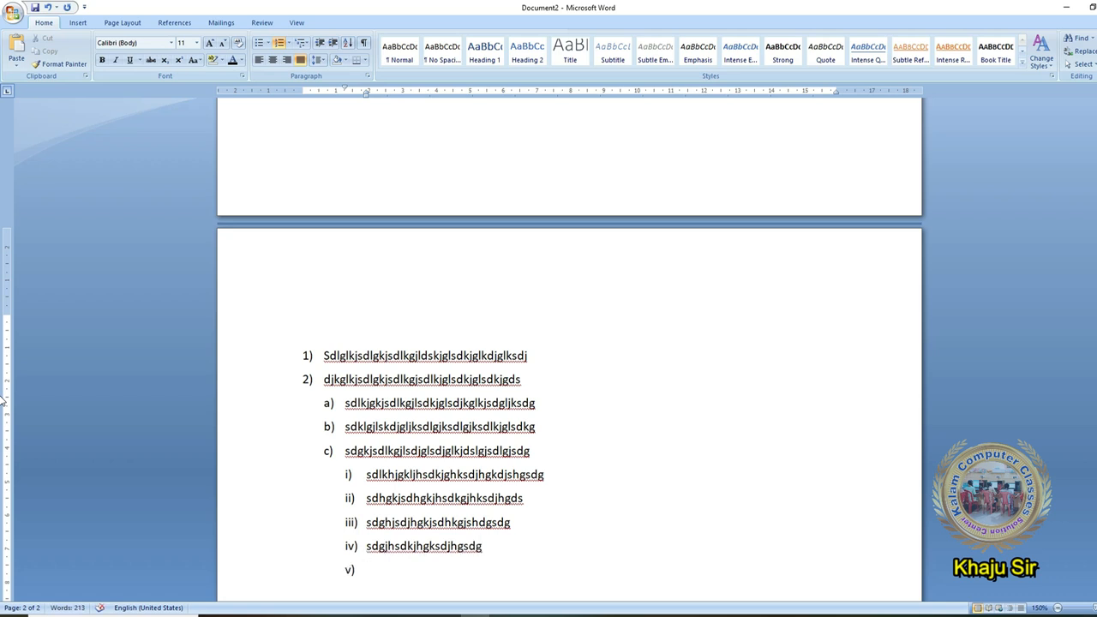
Step: Return the empty item after iv) to level 2 and enter three more items of filler text, d) to f)
scroll(388, 393, "down", 2)
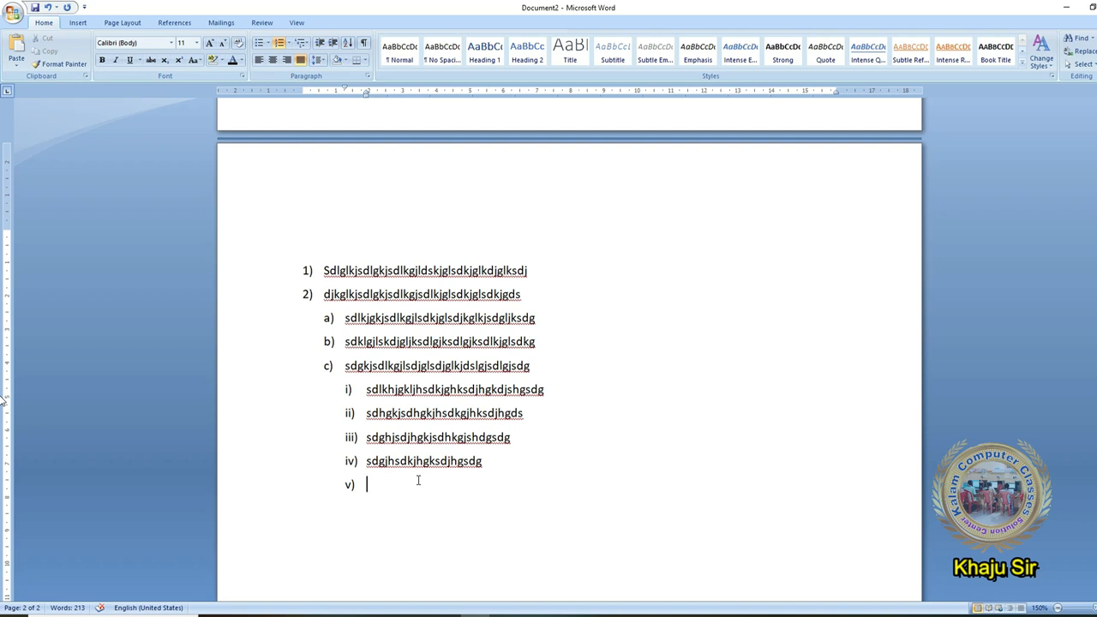
left_click(302, 43)
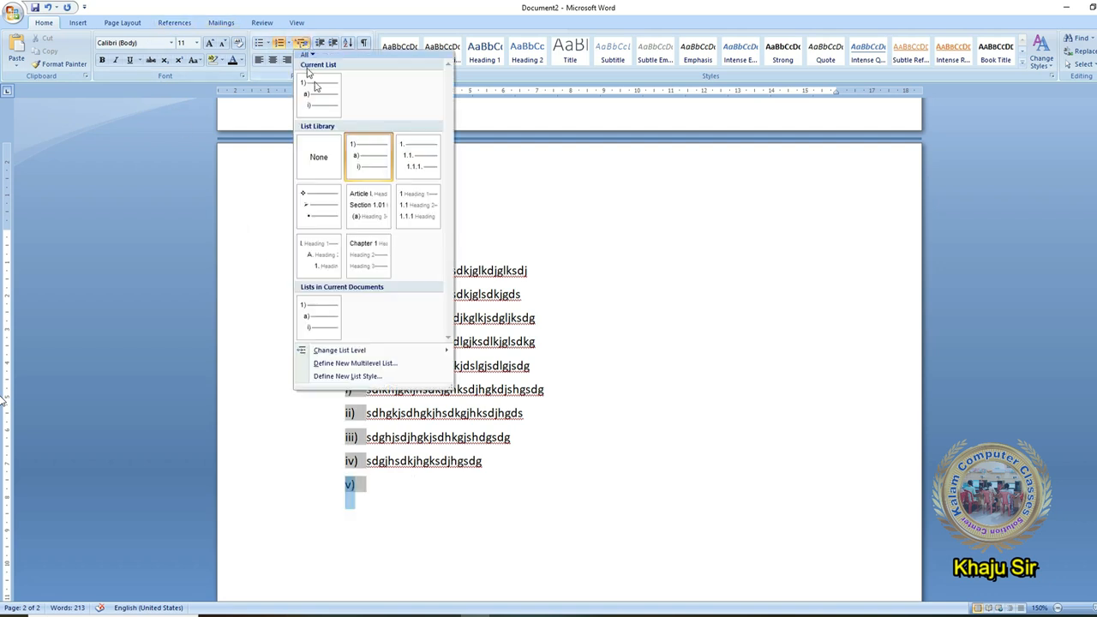
left_click(427, 351)
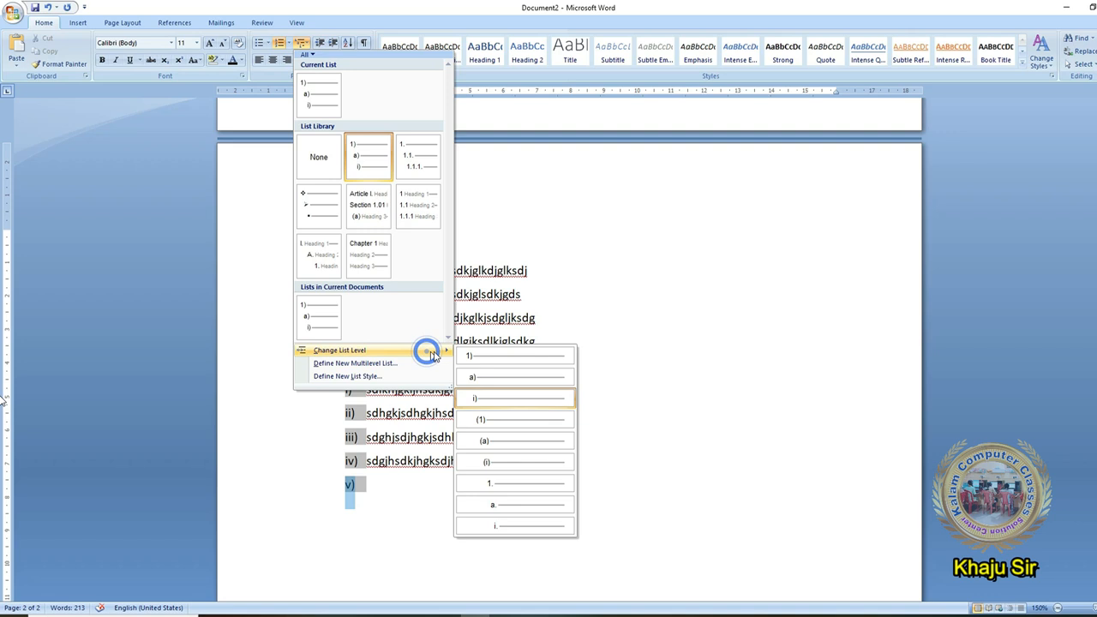
left_click(507, 380)
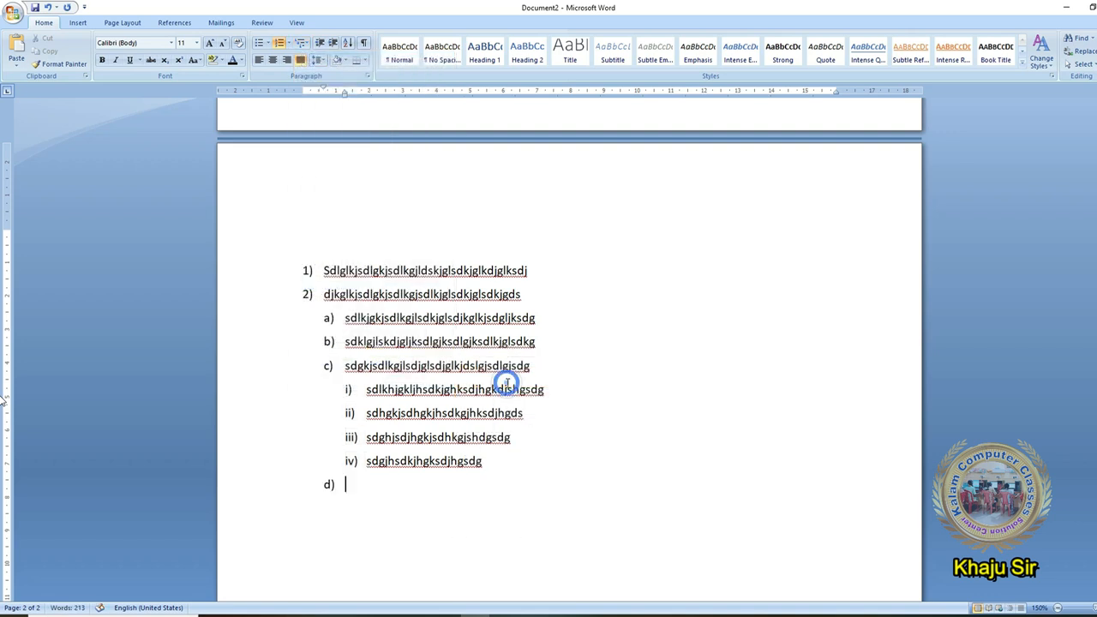
type("lsdkjgksdgjsldkjglksjdglkjsdg")
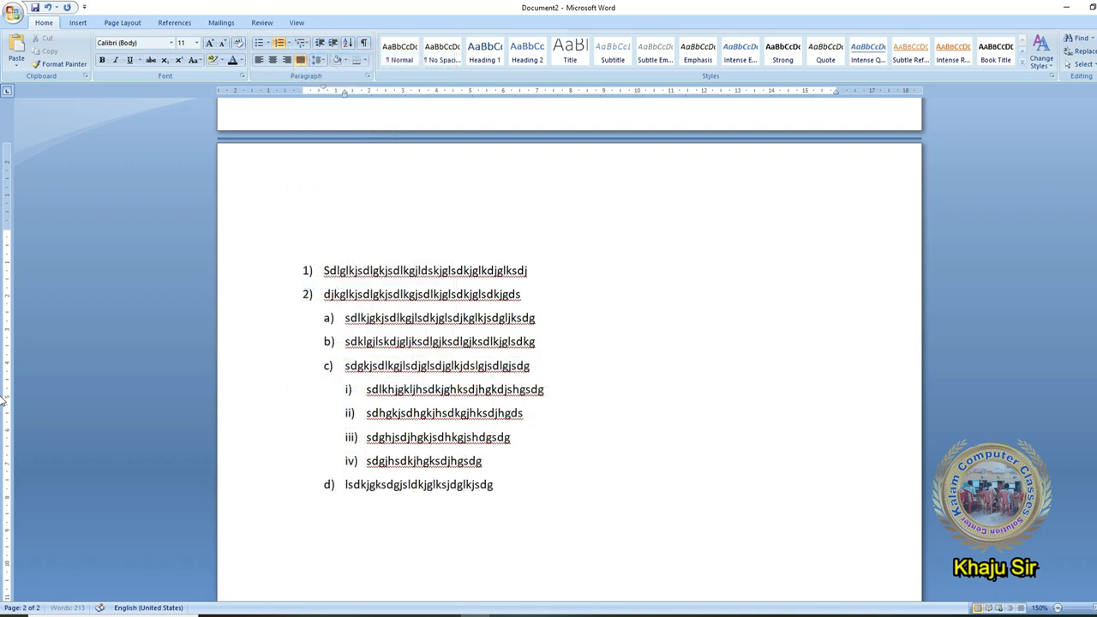
key("Return")
type("sdgkjsdlgjksdjkglsdkjgsd")
key("Return")
type("sdglkjsdgjksdlkjgsdg")
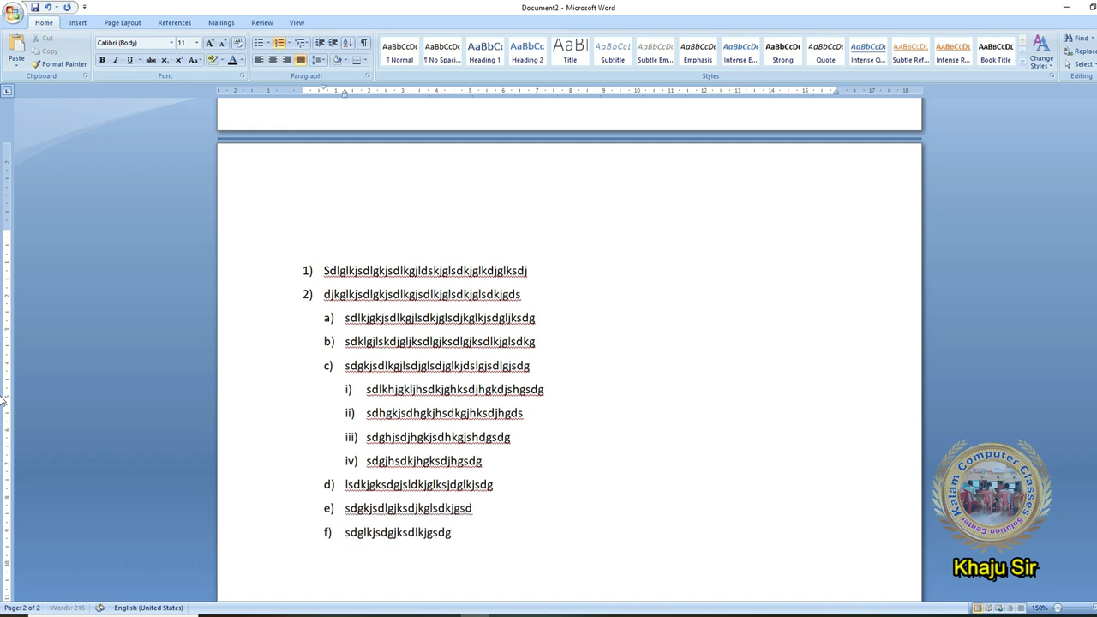
key("Return")
Step: Change the empty item after f) to level 3 and enter three items of filler text, i) to iii)
left_click(300, 42)
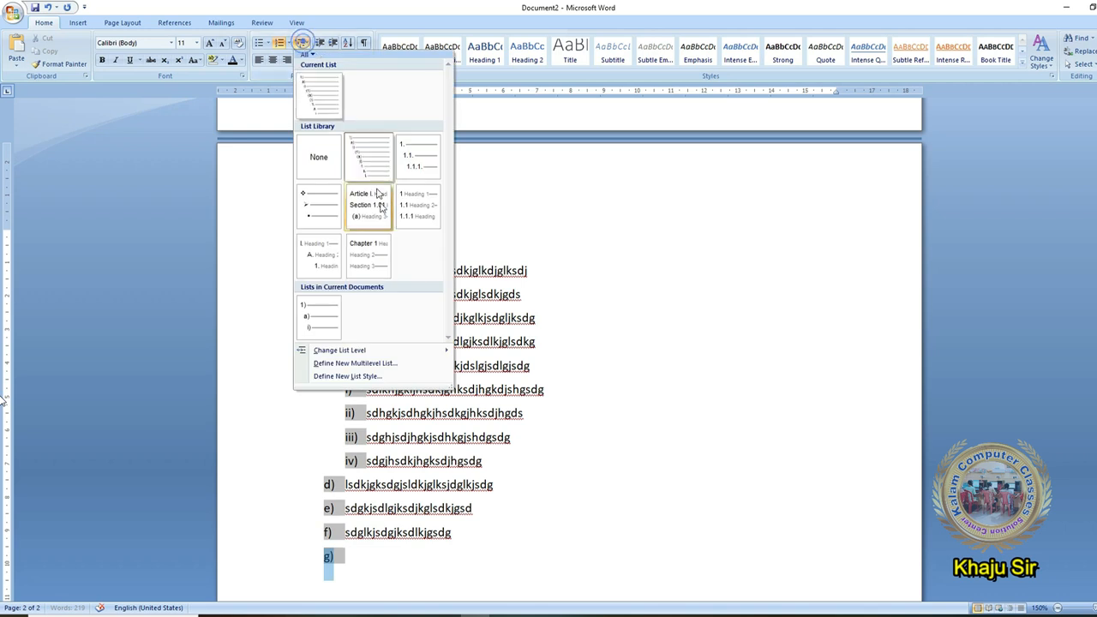
mouse_move(403, 351)
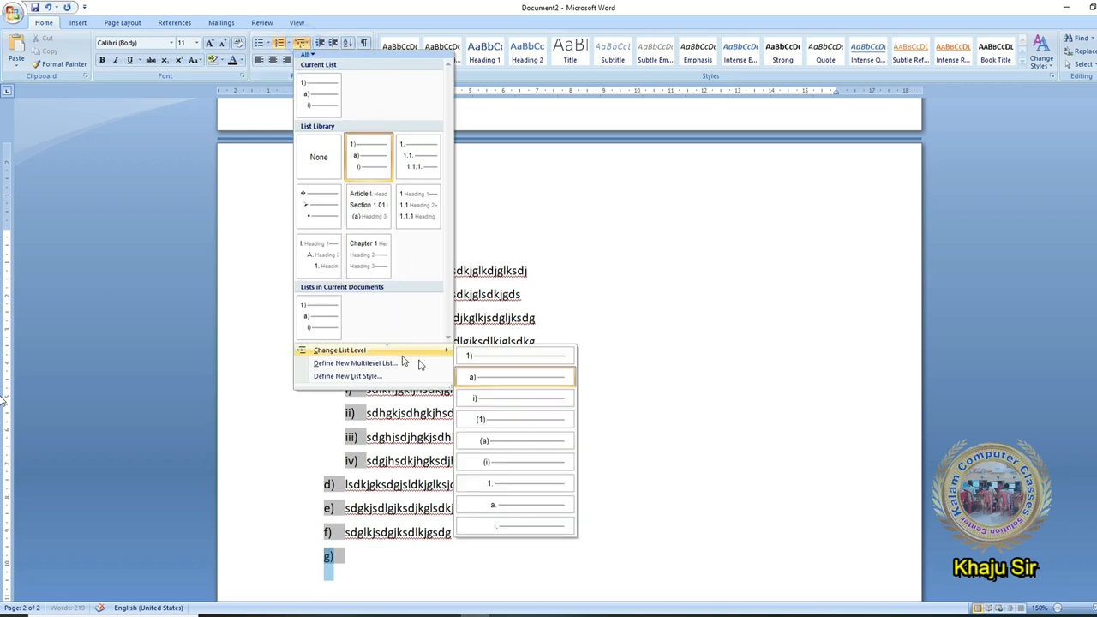
left_click(489, 397)
type("sdjkhgkjhsdkgjhksdjhgds")
key("Return")
type("sdghjdskjghksdhjgsd")
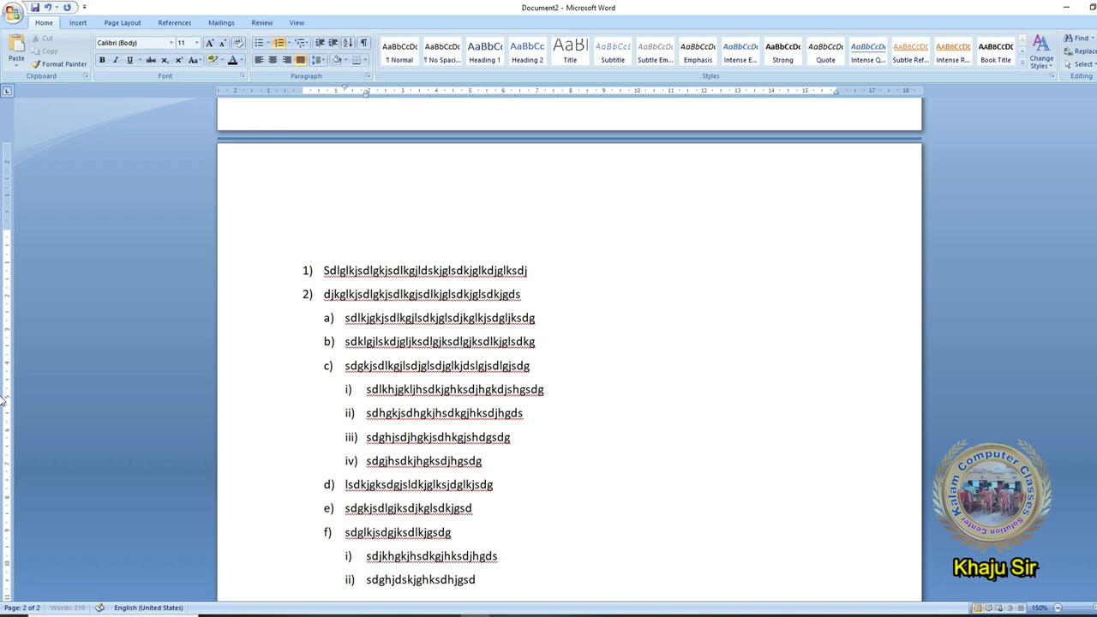
key("Return")
type("sdgjhsdkjghsdgds")
key("Return")
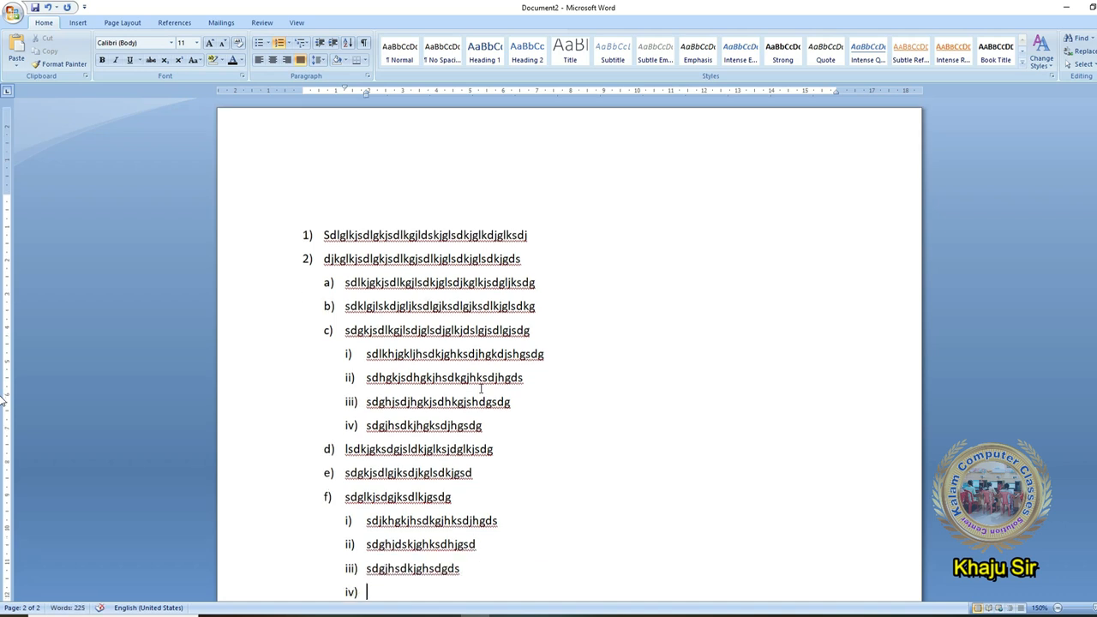
Step: Return the empty item at the end of the list to level 1 and enter filler text for items 3) to 5)
left_click(301, 42)
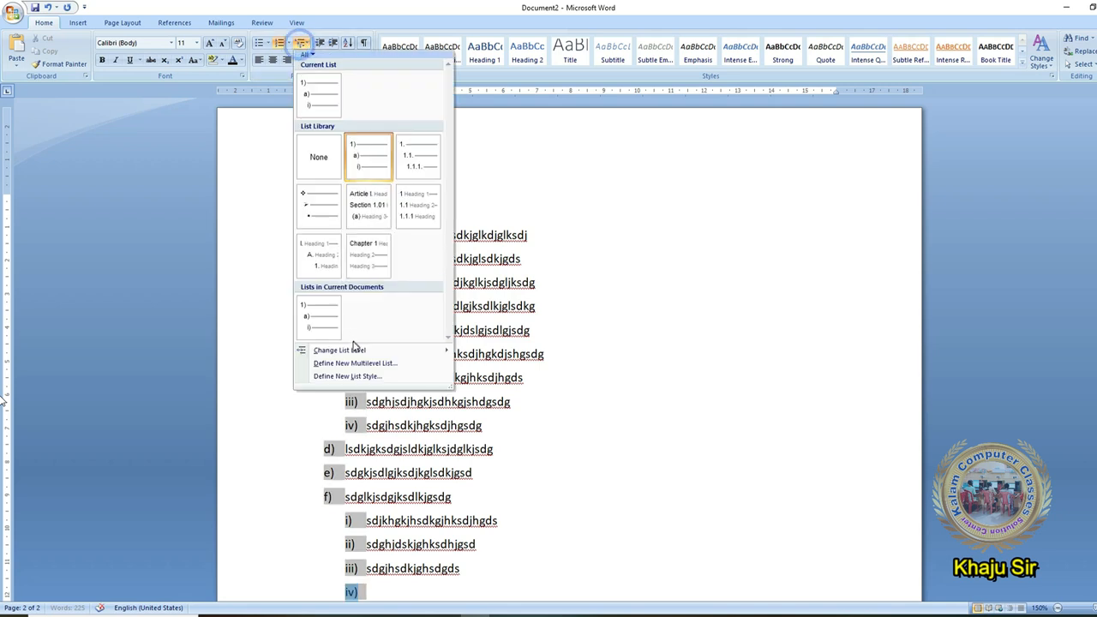
mouse_move(353, 357)
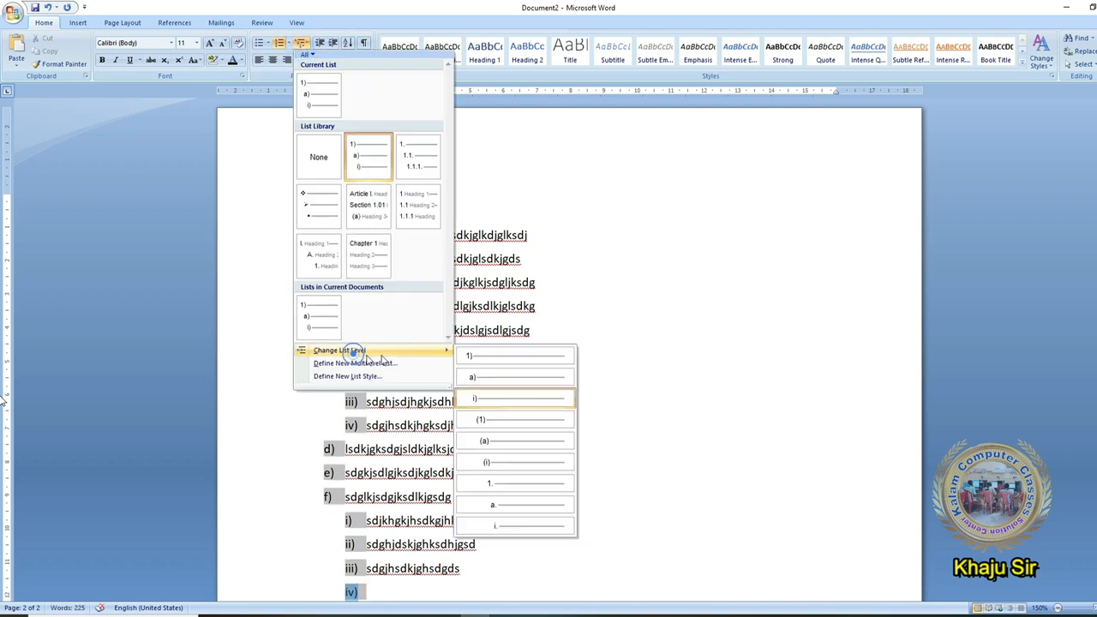
left_click(497, 357)
type("sdlkjglksdjglkjsdgkjdslkjgsdlkjgsd")
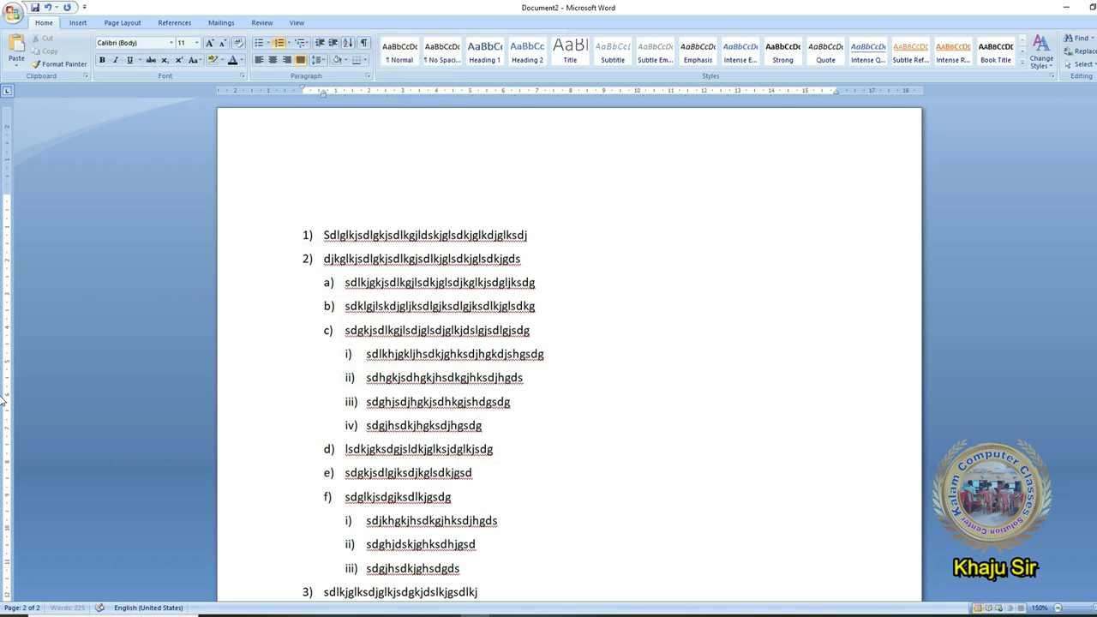
key("Return")
type("sdgksdlkjglsdkjglksdjgsdg")
key("Return")
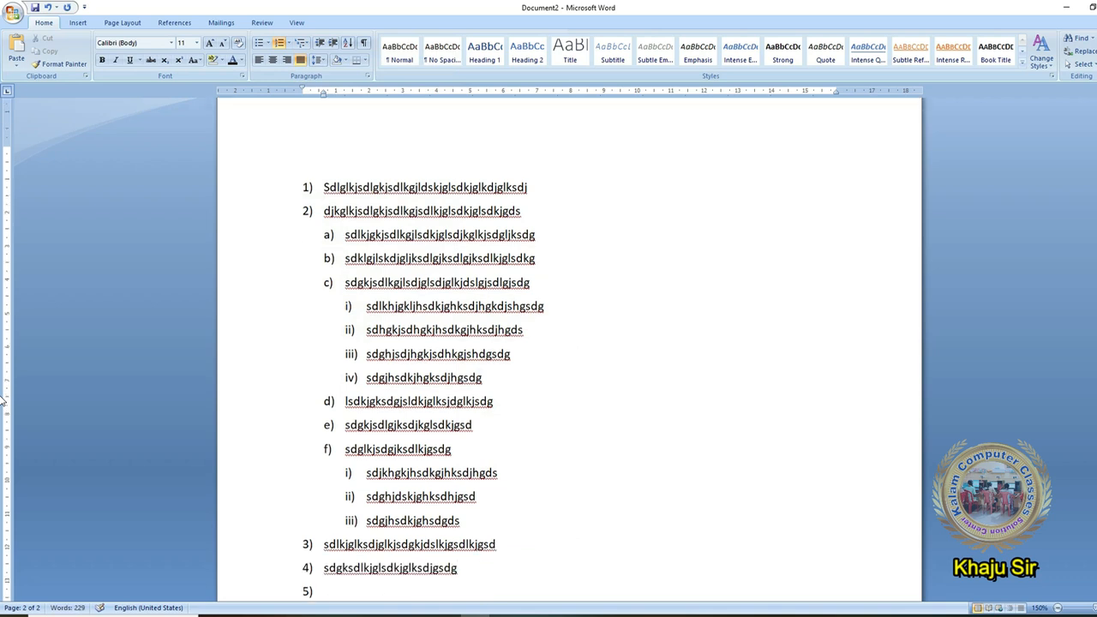
type("sdlkgksdjglkjdslgjkdsgsd")
key("Return")
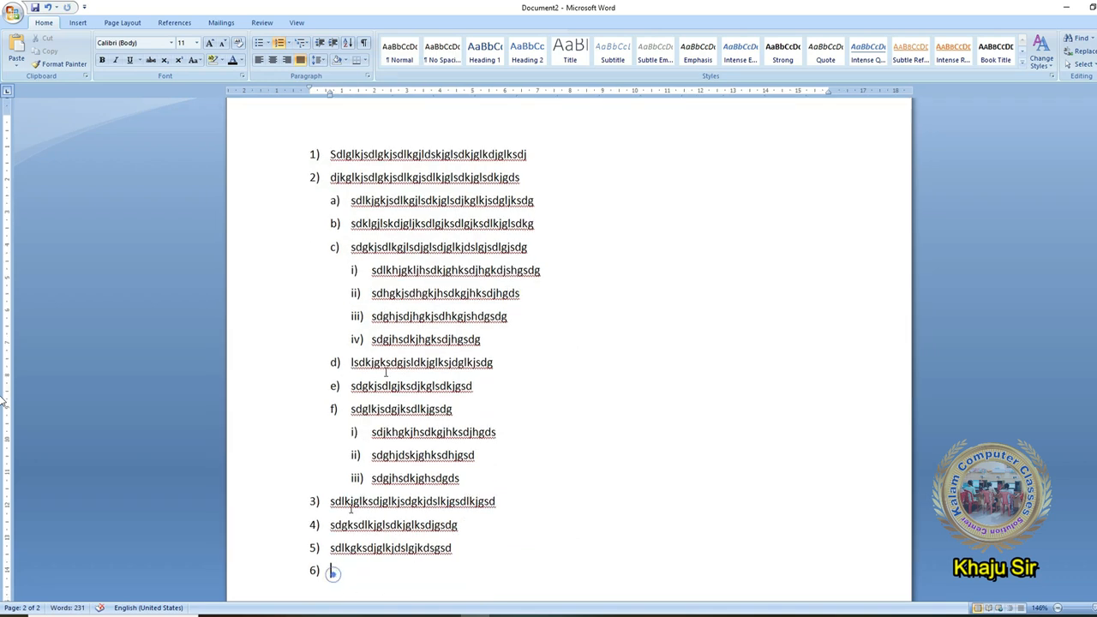
Step: Look over the list levels available for the empty item 6) of the multilevel list
left_click(301, 44)
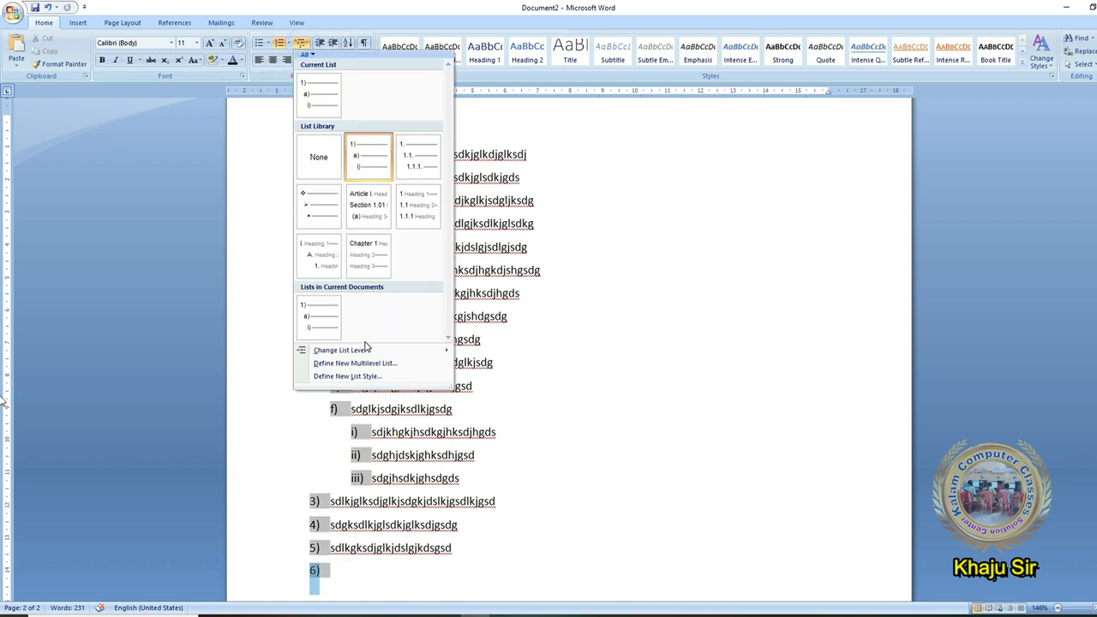
mouse_move(370, 350)
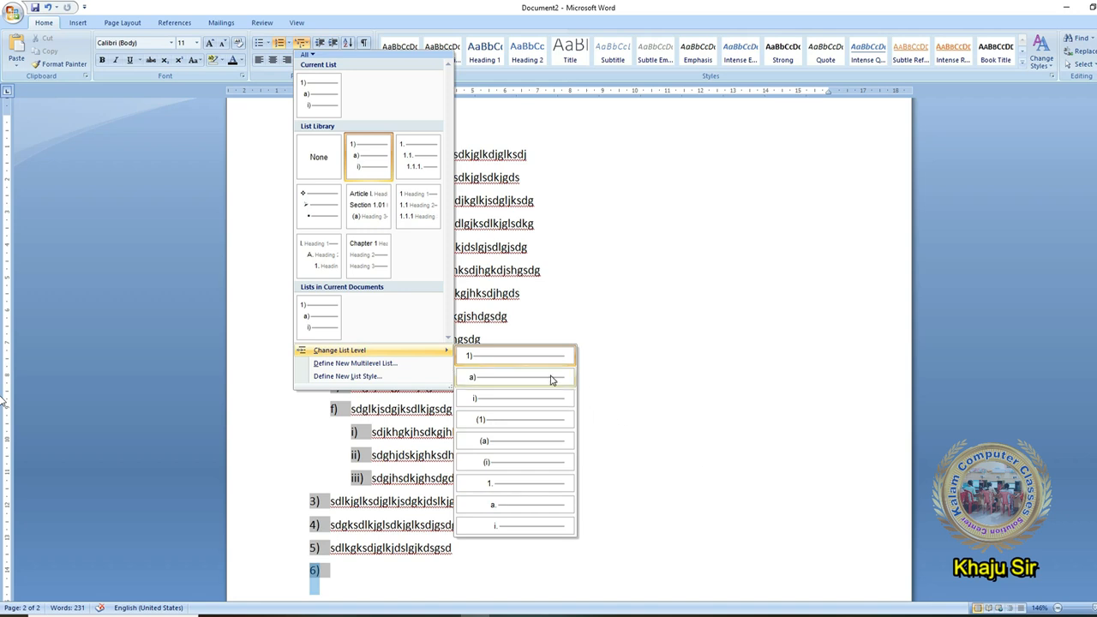
left_click(666, 534)
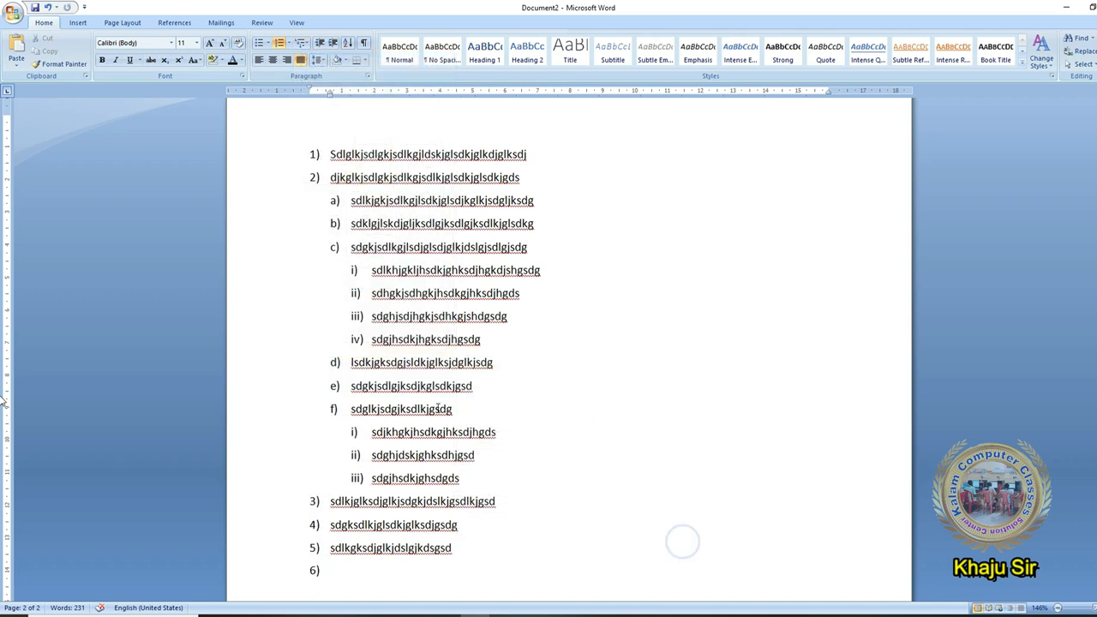
scroll(356, 279, "up", 2)
scroll(571, 556, "down", 2)
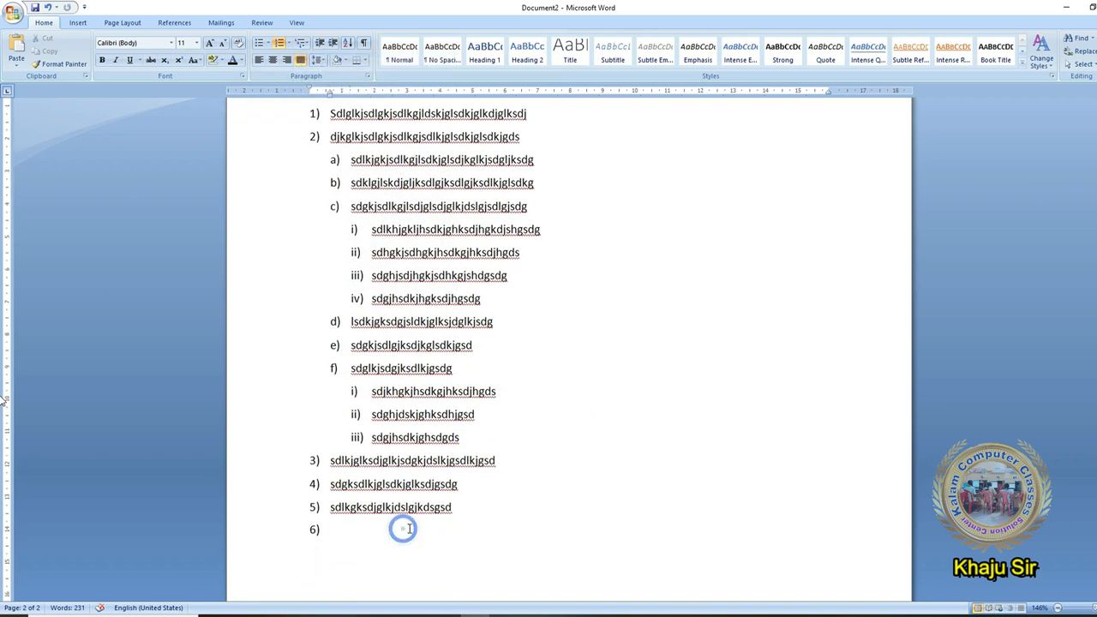
Step: Indent the whole name list on the first page by three levels and return it to the margin
scroll(571, 514, "up", 3)
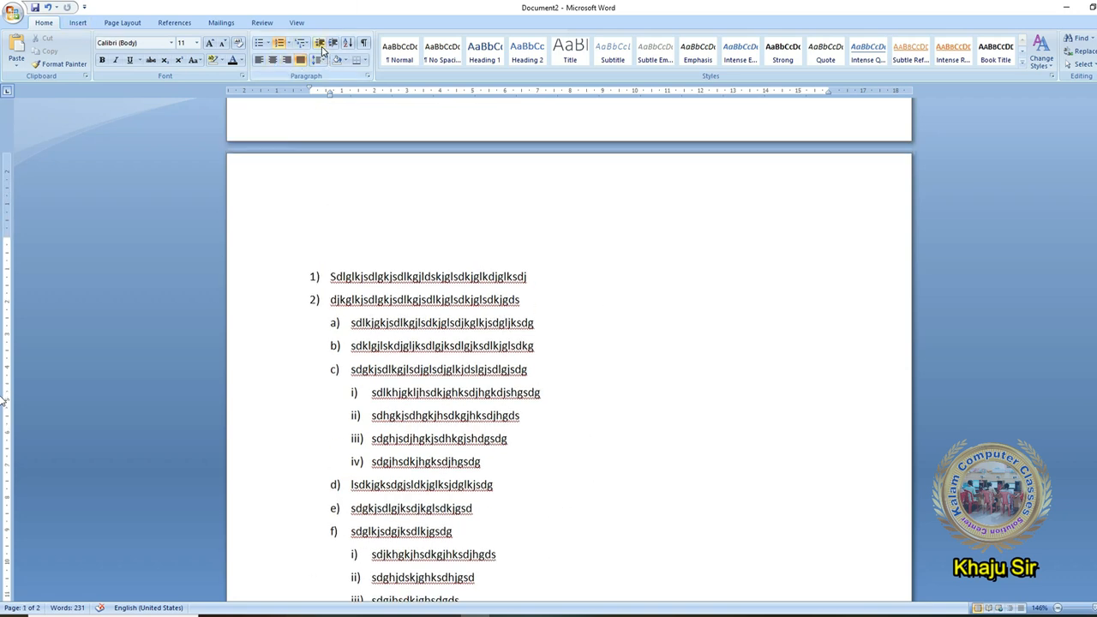
scroll(483, 402, "up", 8)
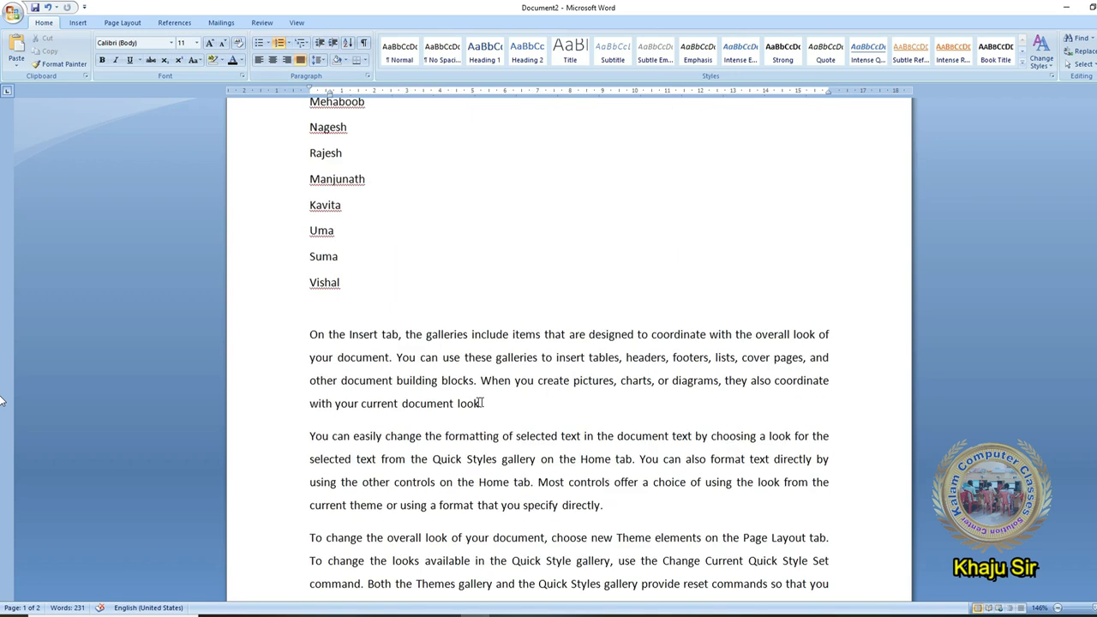
scroll(434, 391, "down", 2)
scroll(335, 349, "up", 7)
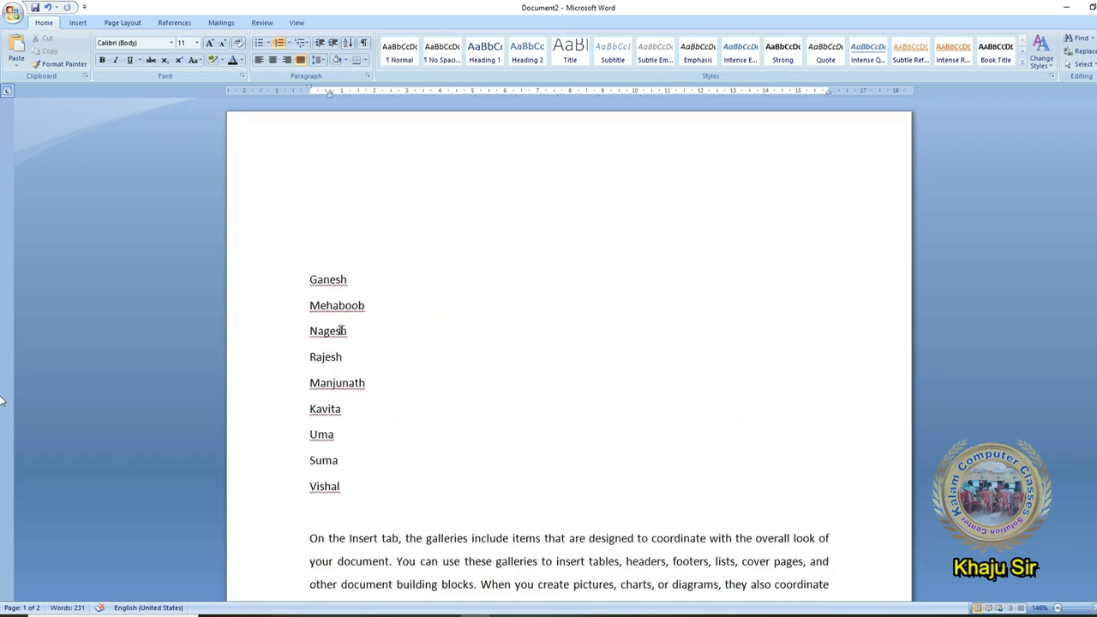
left_click_drag(306, 280, 387, 461)
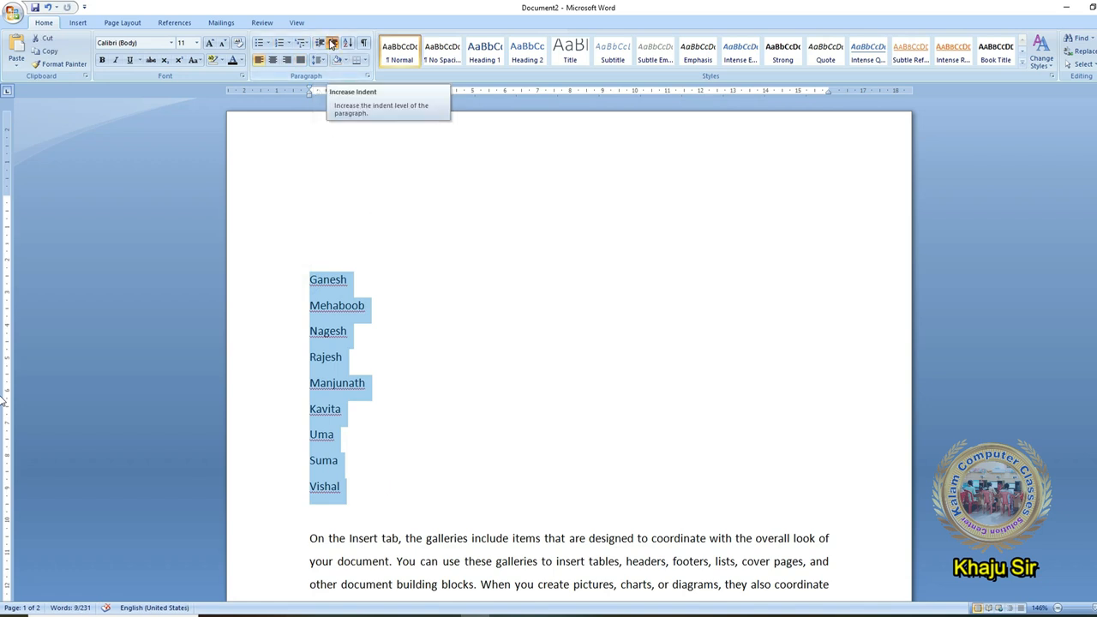
left_click(332, 42)
left_click(332, 43)
left_click(332, 43)
left_click(322, 45)
left_click(321, 44)
left_click(322, 45)
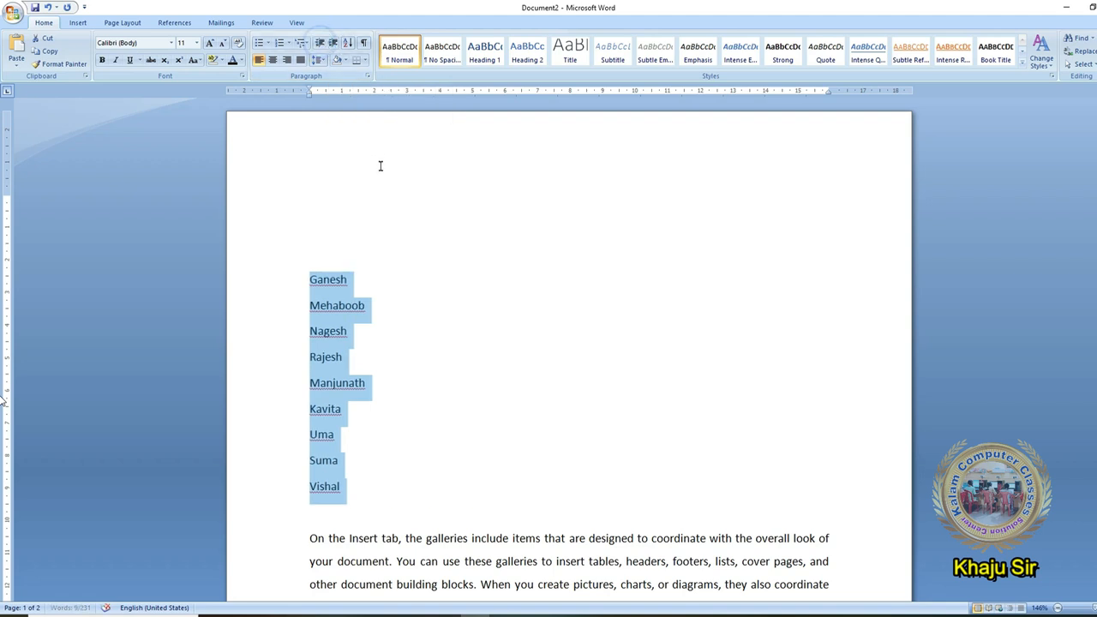
Step: Increase the left indent of the selected name list by six levels
key("ctrl+m")
key("ctrl+m")
key("ctrl+m")
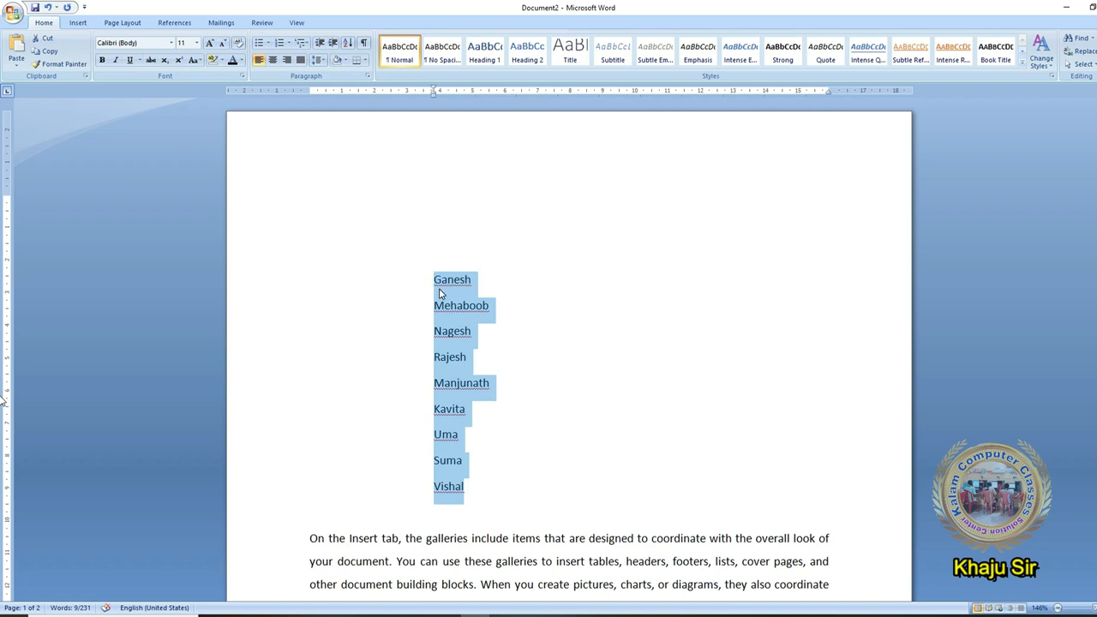
left_click(332, 43)
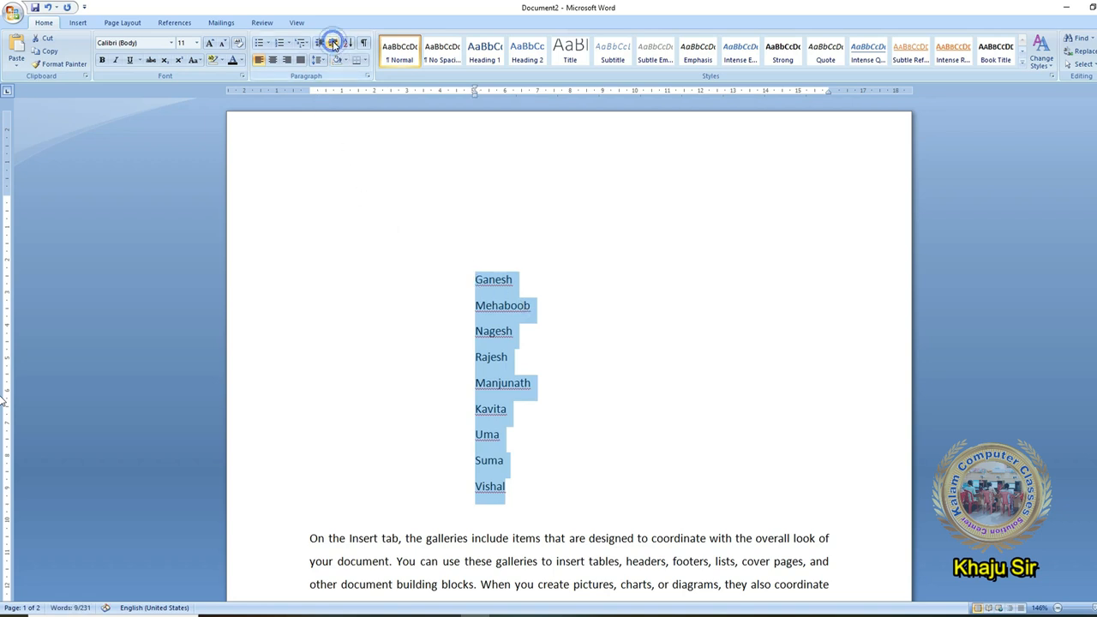
left_click(332, 43)
left_click(333, 44)
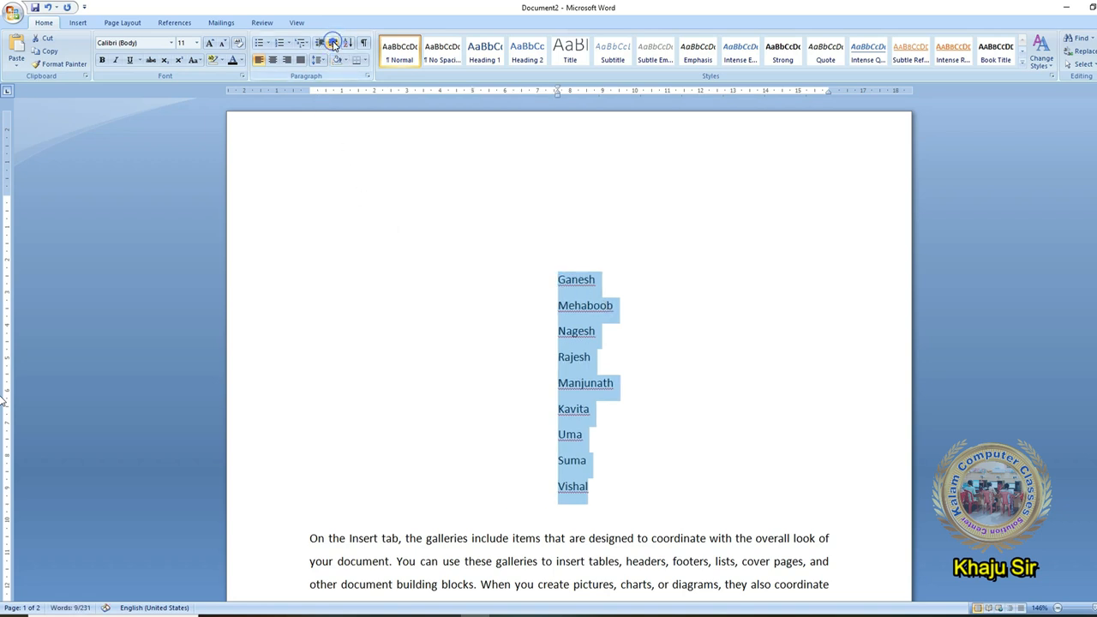
Step: Reselect the whole name list and undo its six indent increases
left_click(586, 330)
left_click(568, 280)
left_click(566, 358)
left_click(570, 460)
left_click_drag(599, 494, 519, 294)
key("ctrl+z")
key("ctrl+z")
key("ctrl+z")
key("ctrl+z")
key("ctrl+z")
key("ctrl+z")
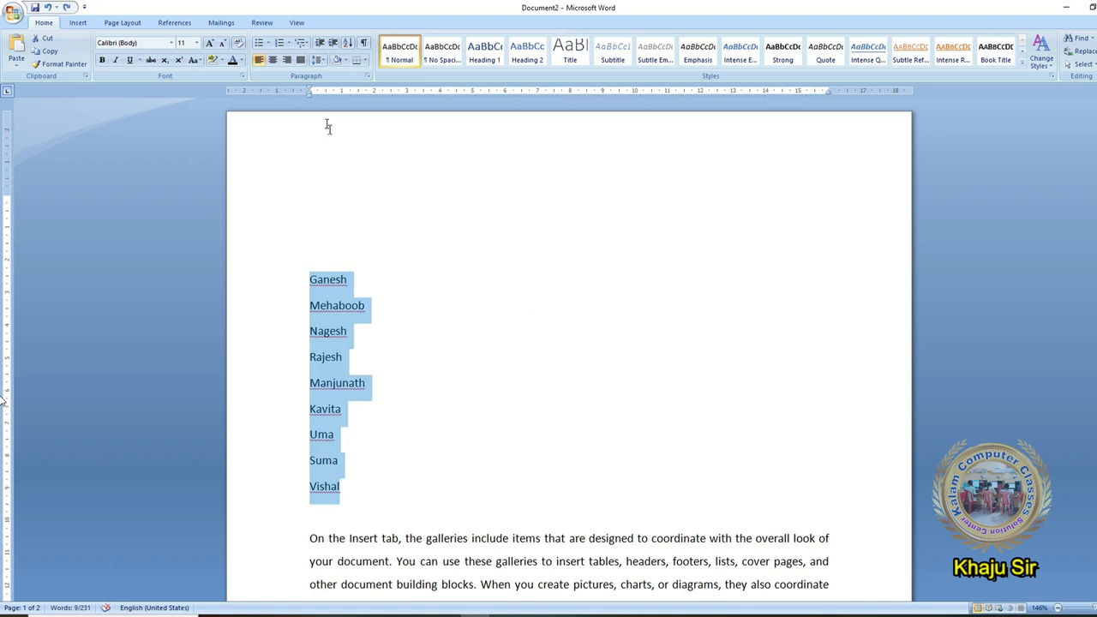
Step: Try centring the name list and undo the alignment change
left_click(272, 59)
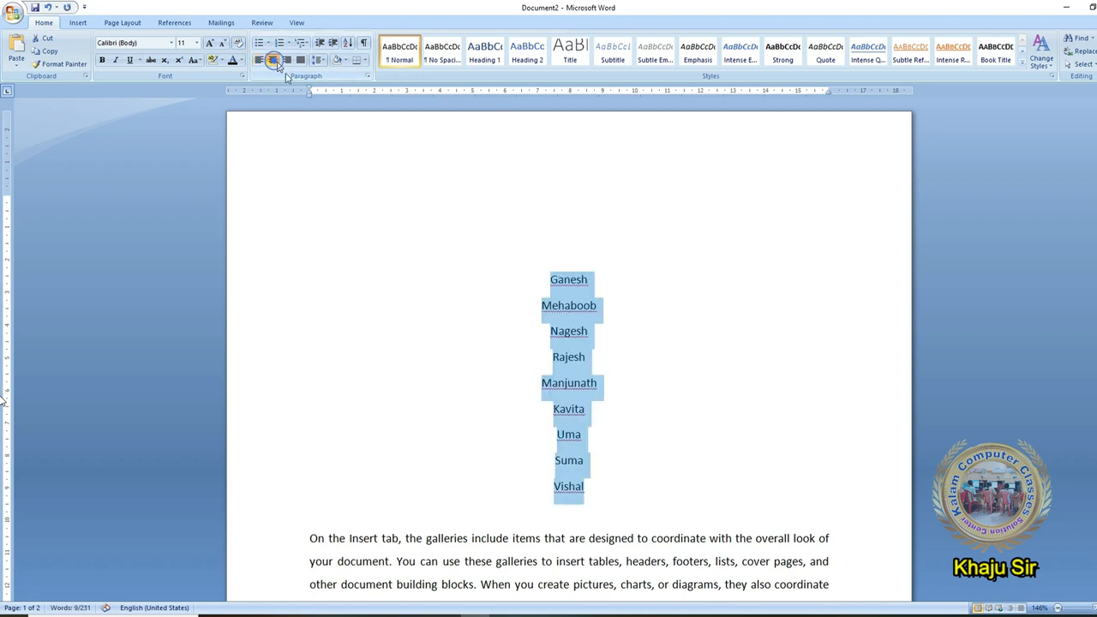
left_click(553, 270)
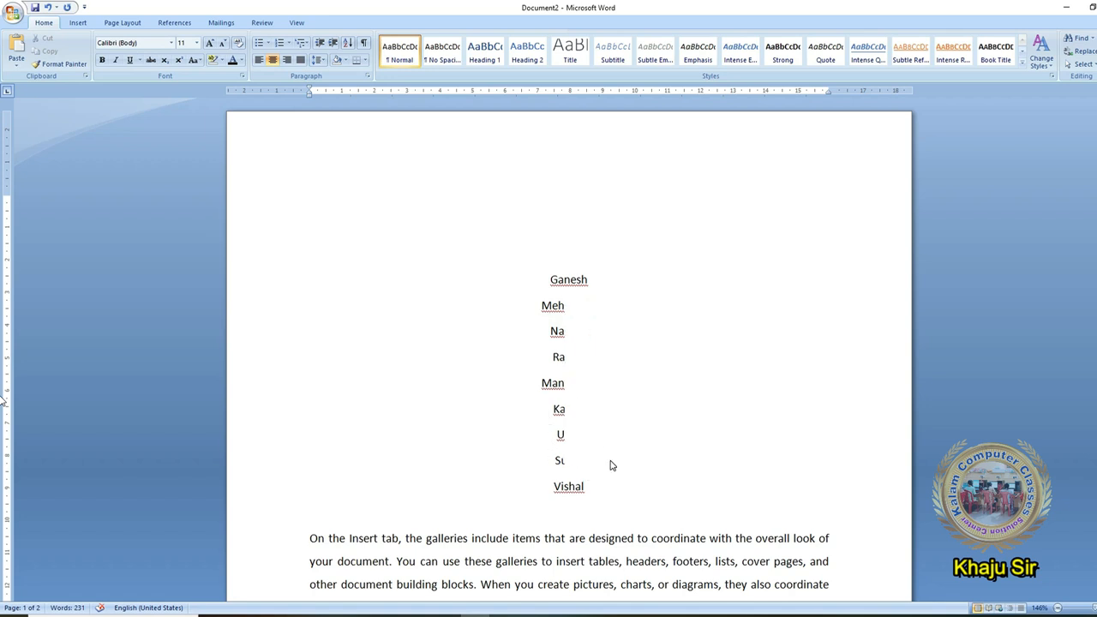
key("ctrl+z")
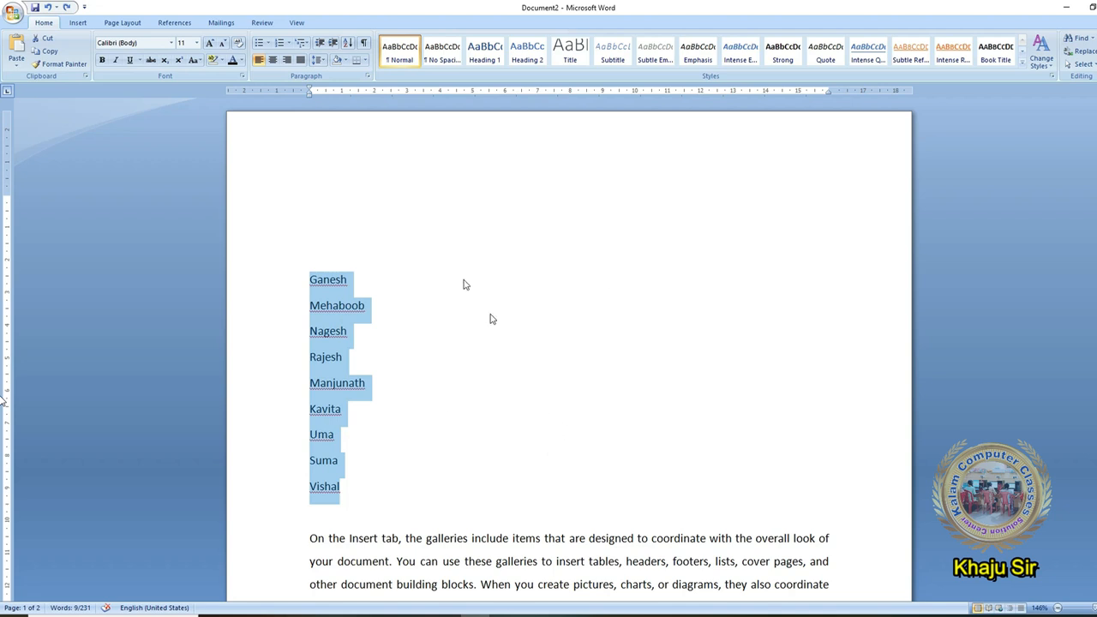
Step: Indent the name list by six levels towards the middle of the page and reselect all the names
left_click(335, 44)
left_click(335, 44)
left_click(335, 43)
left_click(335, 44)
left_click(335, 43)
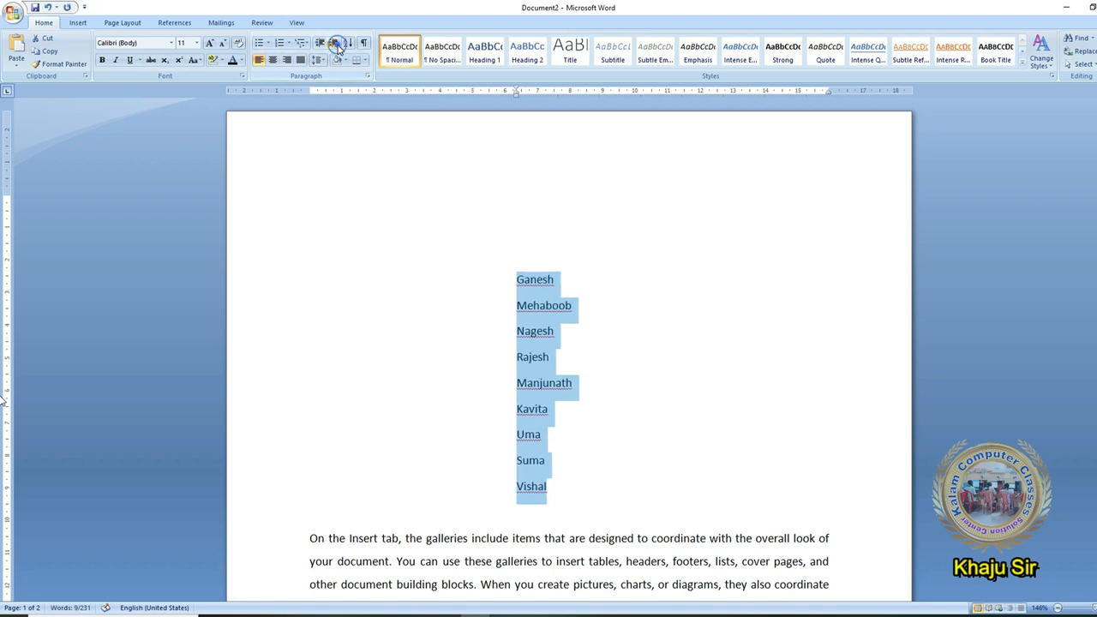
left_click(335, 43)
left_click_drag(600, 489, 540, 292)
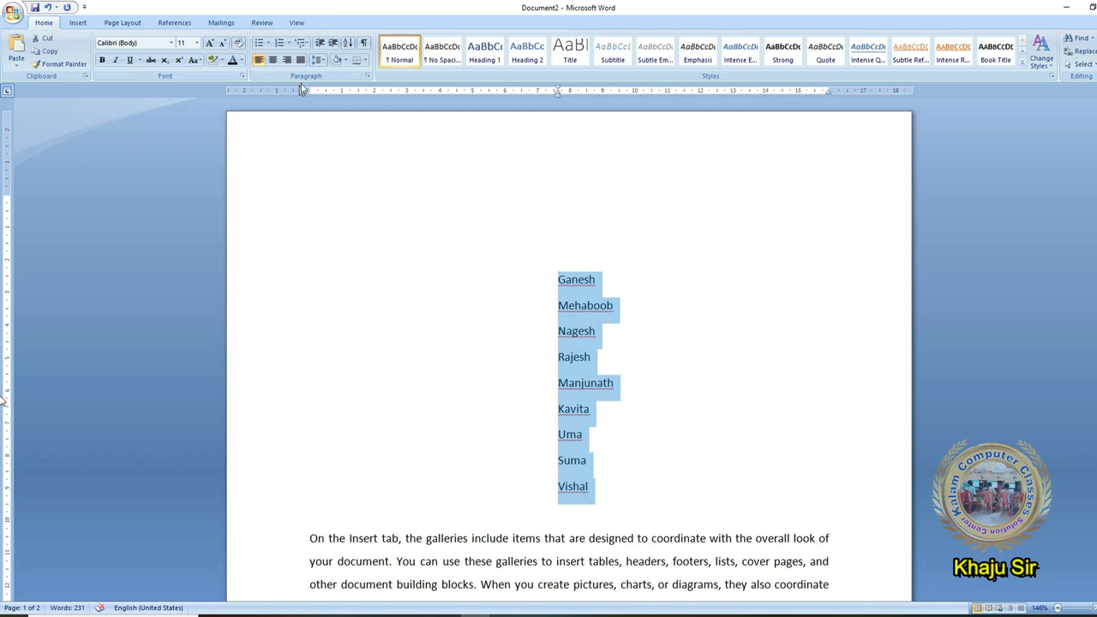
Step: Decrease the name list's indent by six levels back to the page margin
left_click(319, 43)
left_click(318, 44)
left_click(319, 43)
left_click(319, 44)
left_click(319, 44)
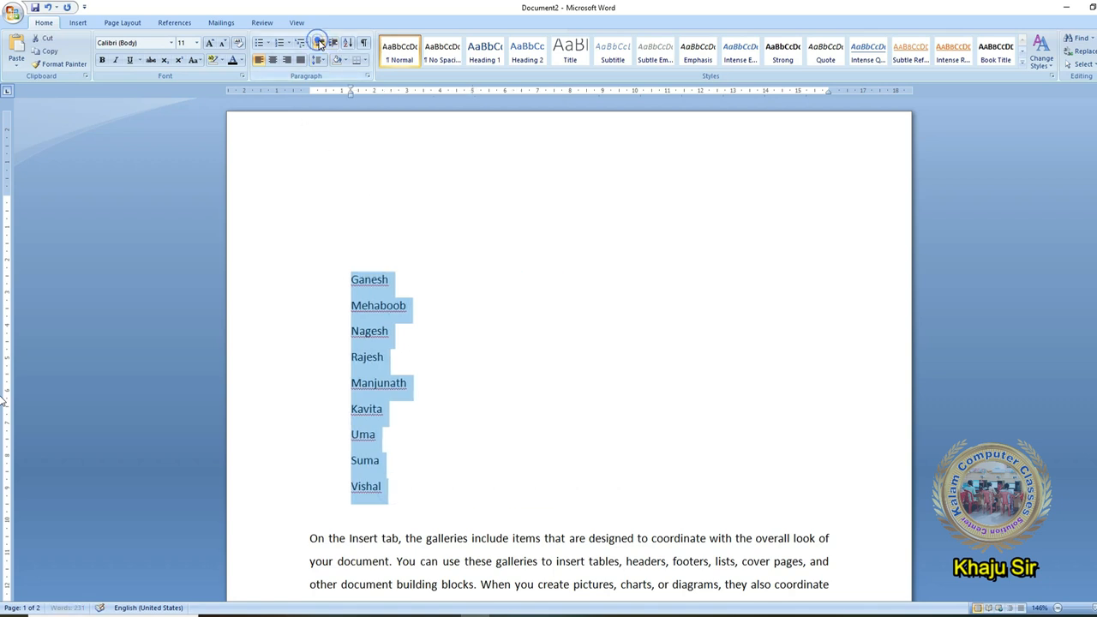
left_click(319, 44)
Step: Increase the name list's indent by three levels and reduce it by two, leaving a one-level indent
left_click(335, 44)
left_click(336, 44)
left_click(335, 44)
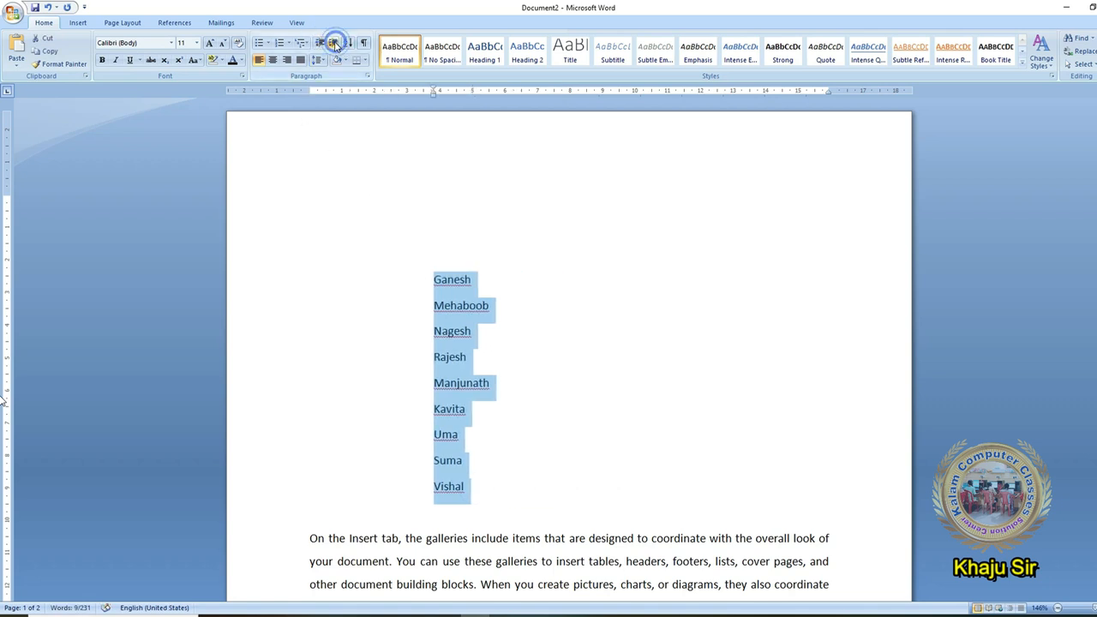
left_click(319, 43)
left_click(319, 44)
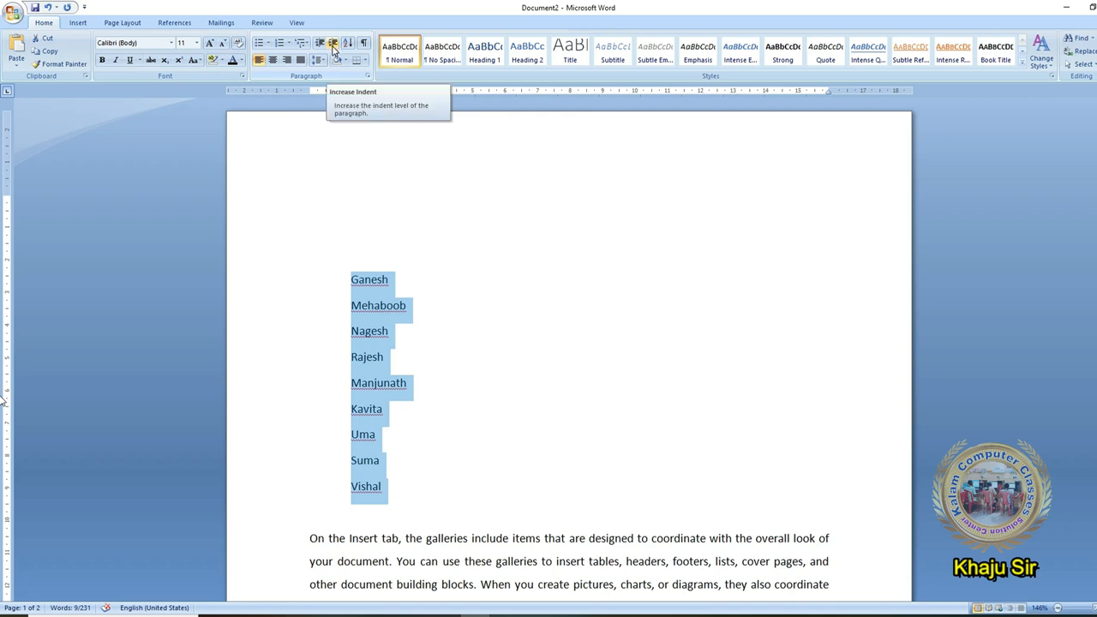
Step: Apply solid round bullets to all the names in the indented list
left_click(257, 44)
left_click(438, 370)
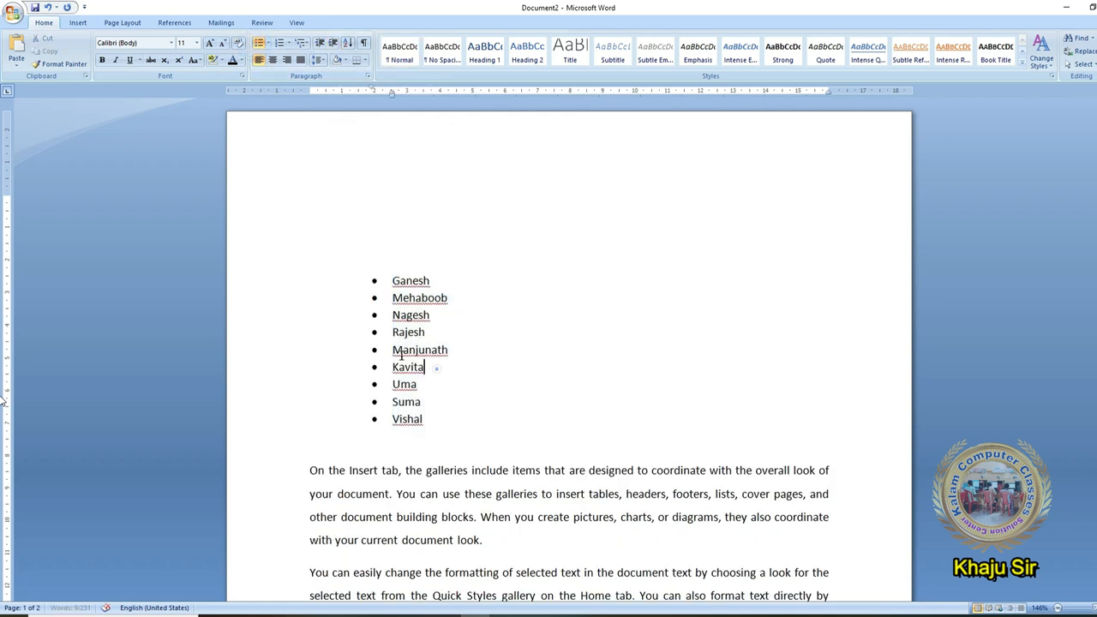
left_click(398, 367)
Step: Give the last five names four-diamond bullets and indent them one level below the round-bulleted names
left_click_drag(392, 350, 442, 421)
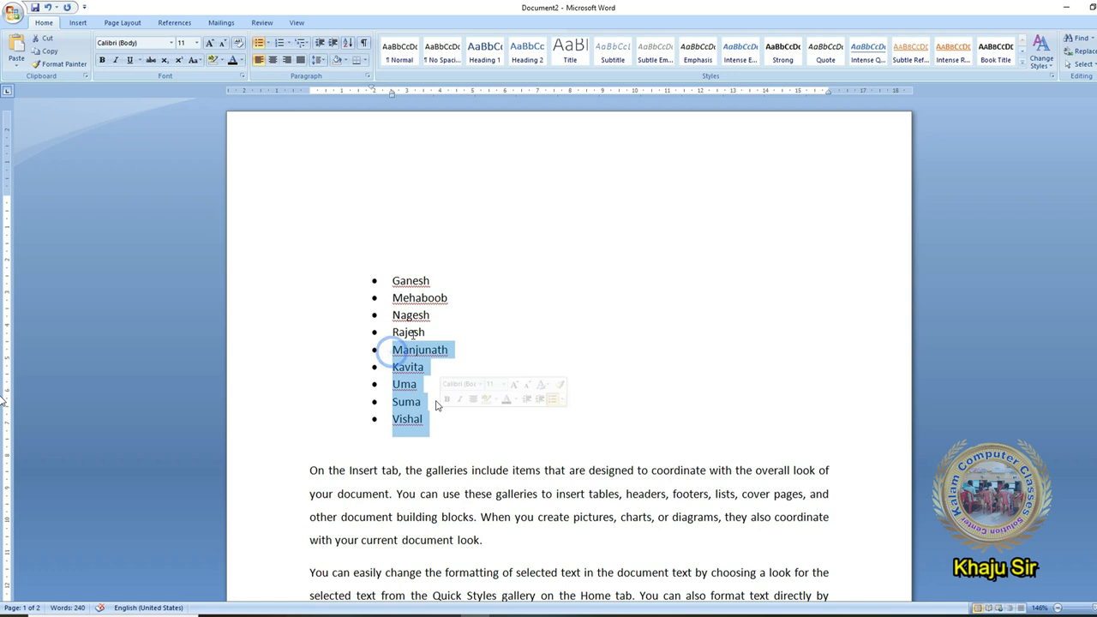
left_click(271, 44)
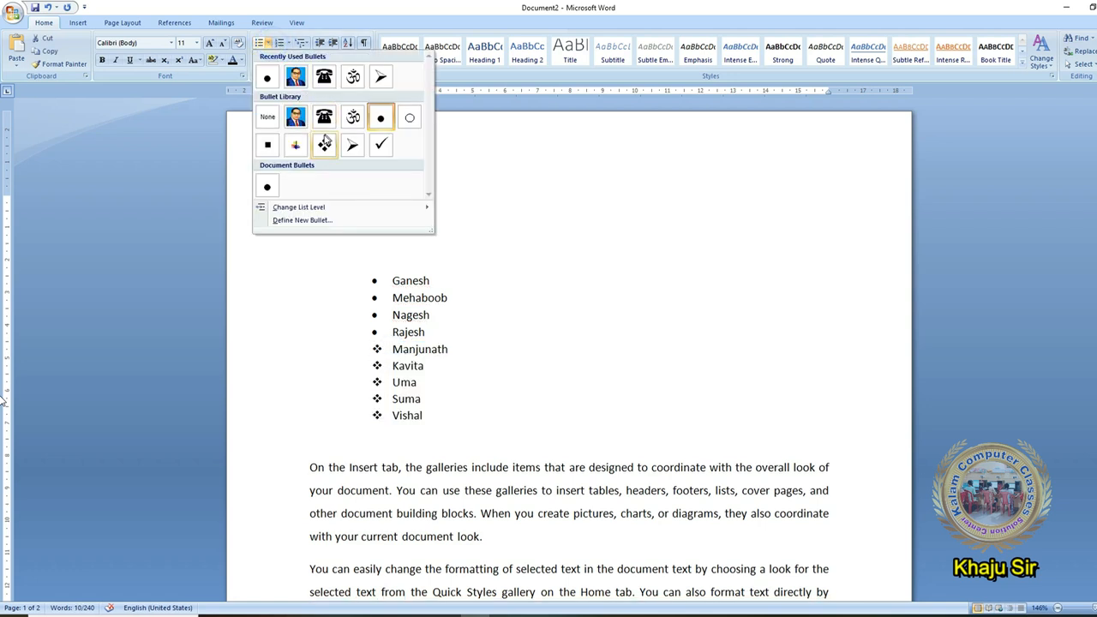
left_click(324, 146)
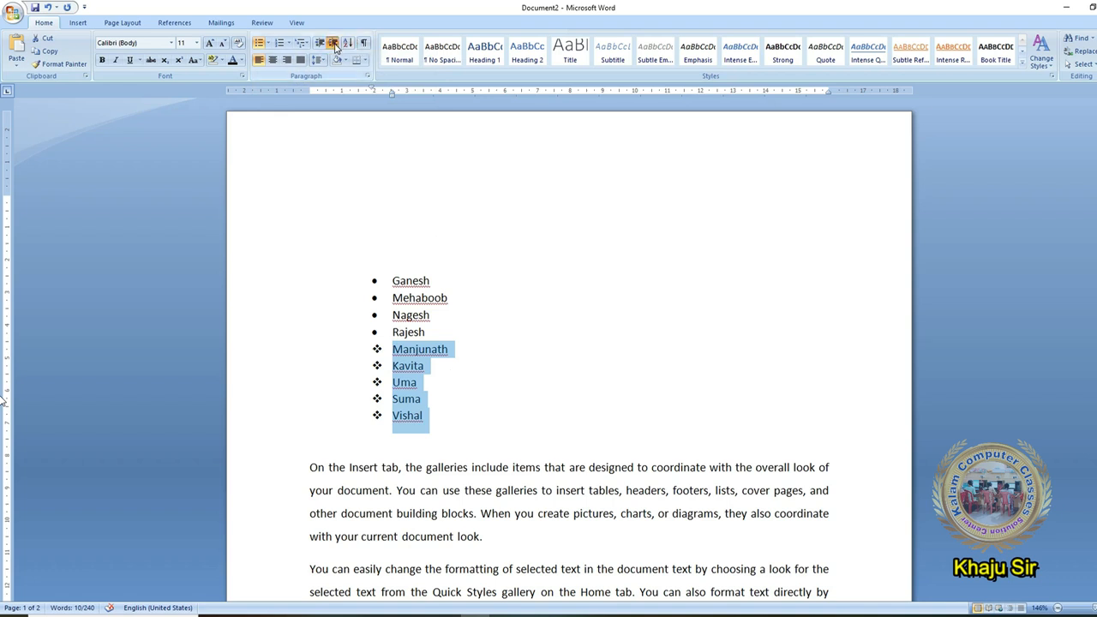
left_click(333, 43)
left_click(467, 367)
left_click(431, 301)
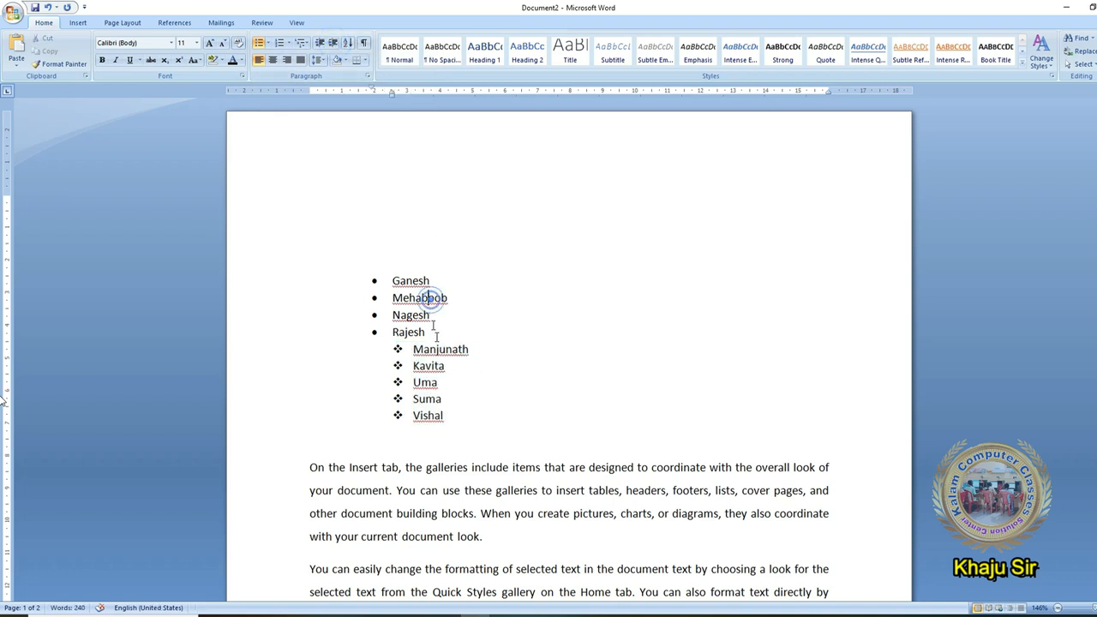
left_click(450, 393)
Step: Give the last two names check-mark bullets and indent them one level further
left_click_drag(413, 398, 448, 418)
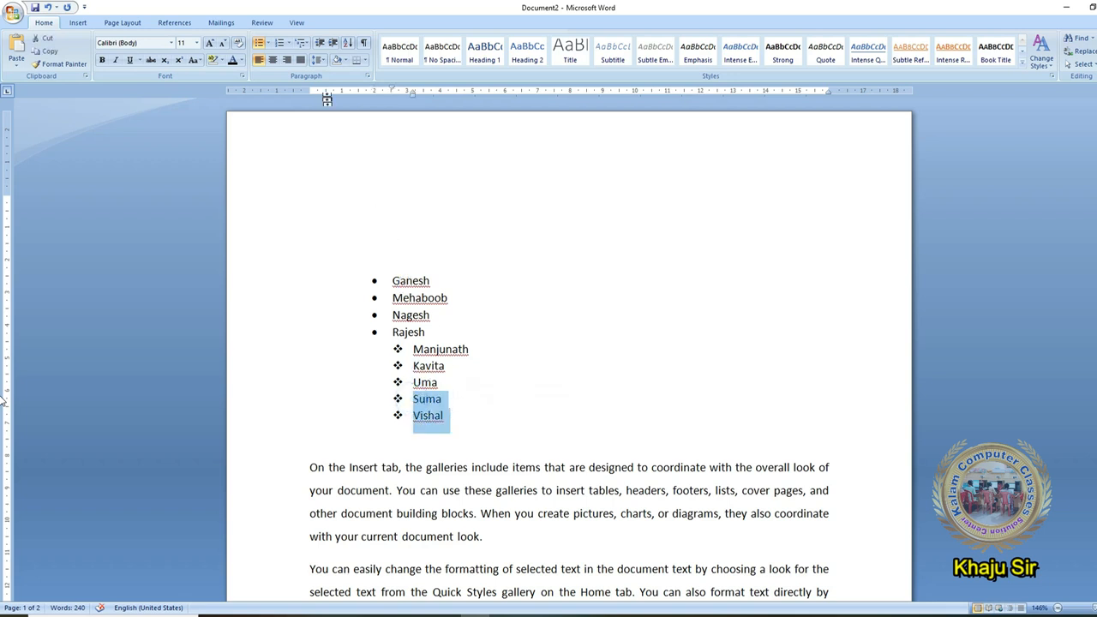
left_click(269, 42)
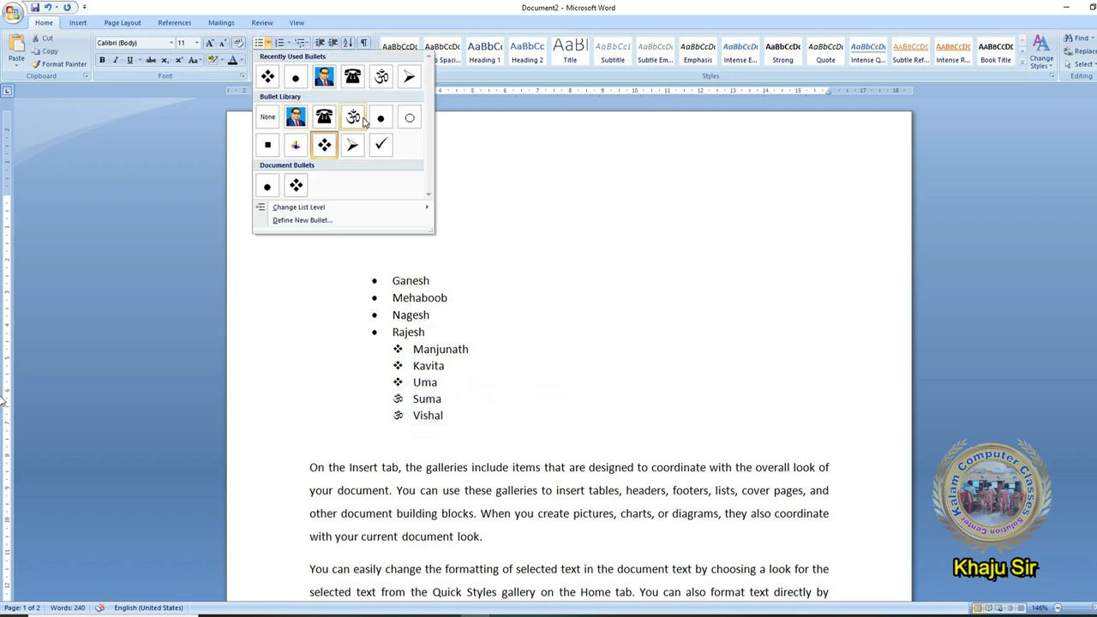
left_click(382, 148)
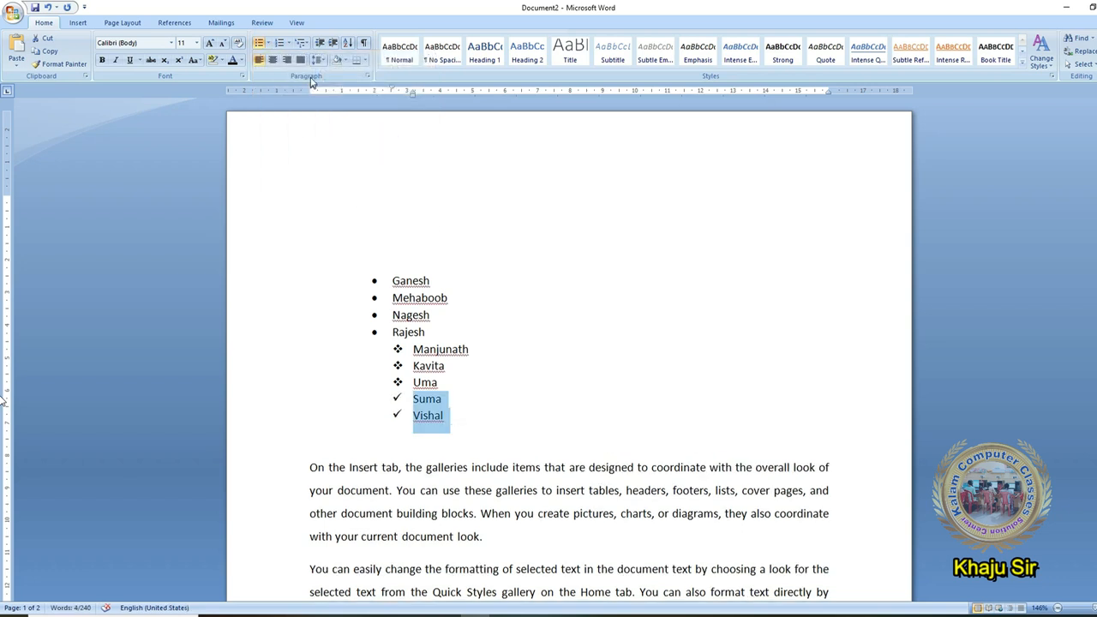
left_click(335, 45)
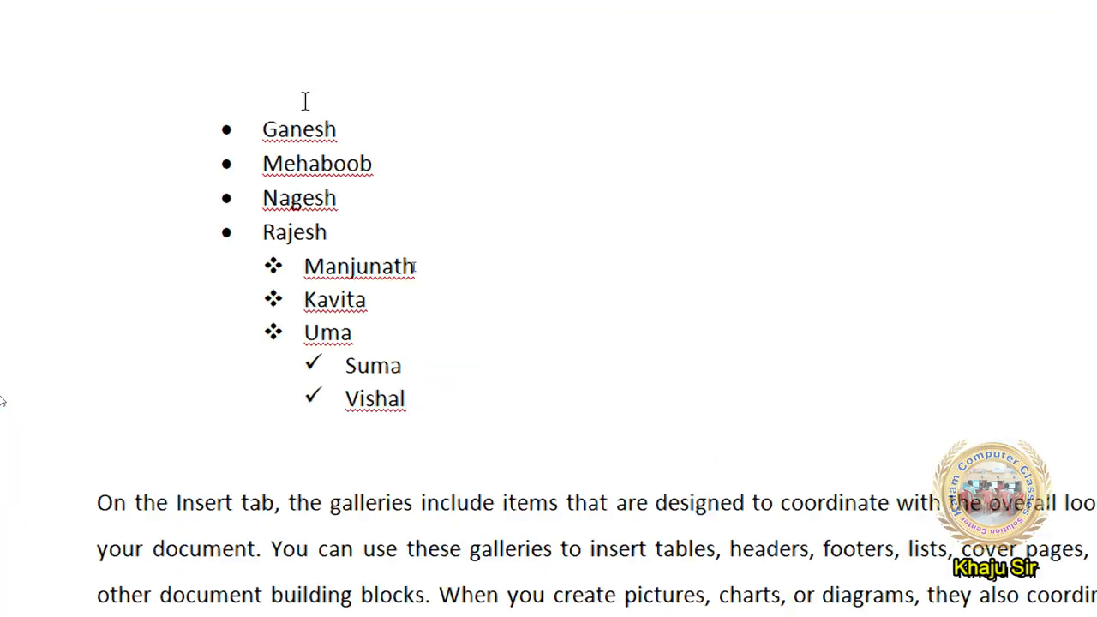
left_click(399, 290)
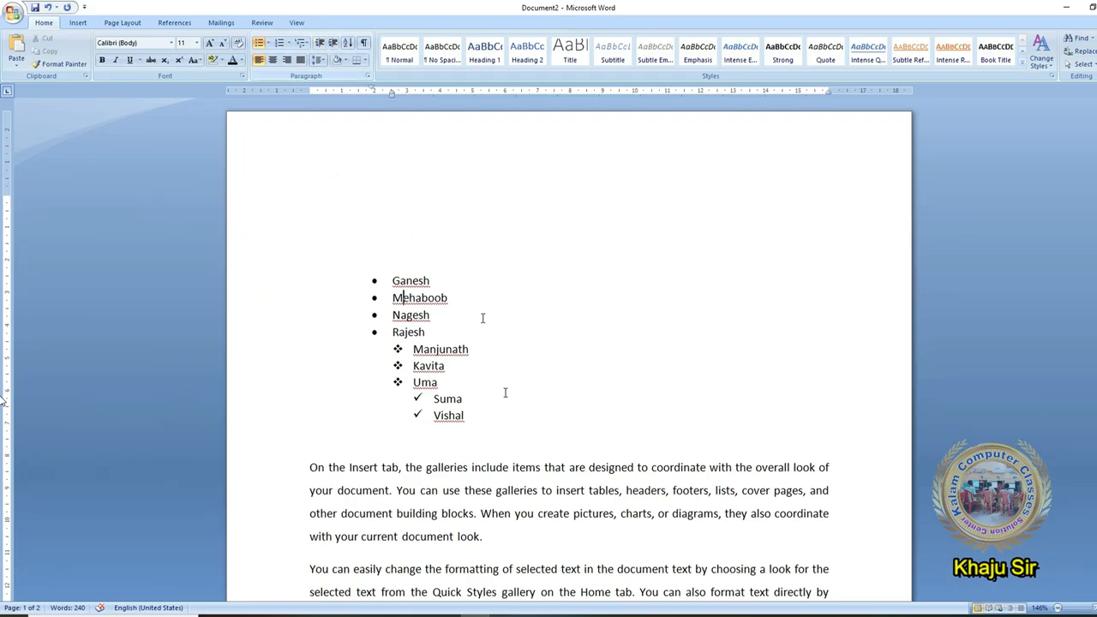
Step: Start a plain list on the blank page area below the numbered list with six first names in unsorted order, one per line
scroll(508, 412, "down", 20)
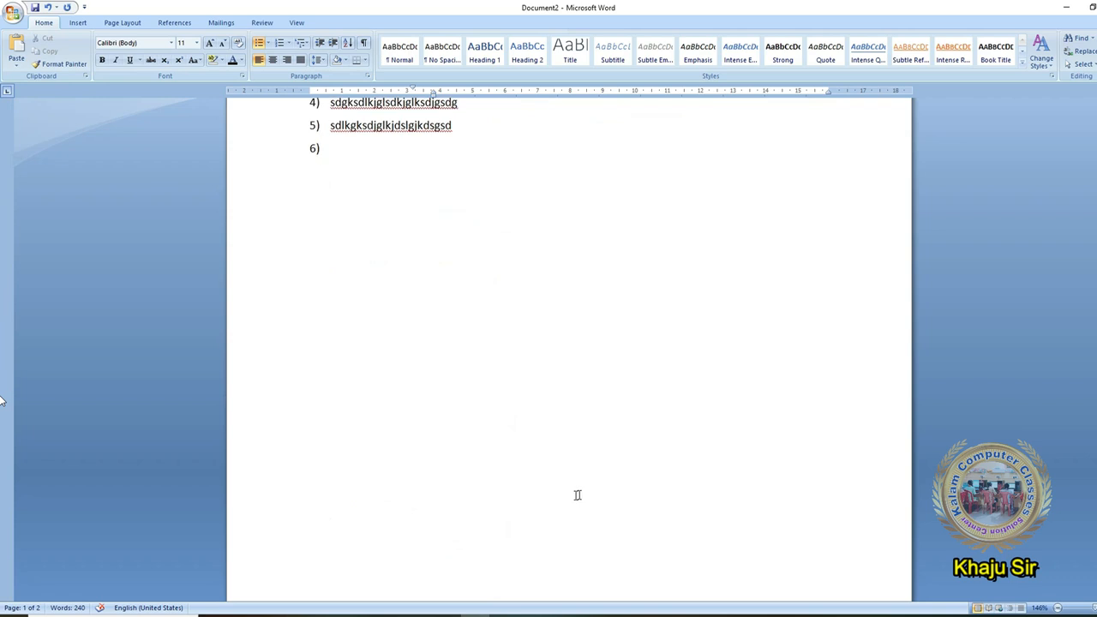
left_click(401, 421)
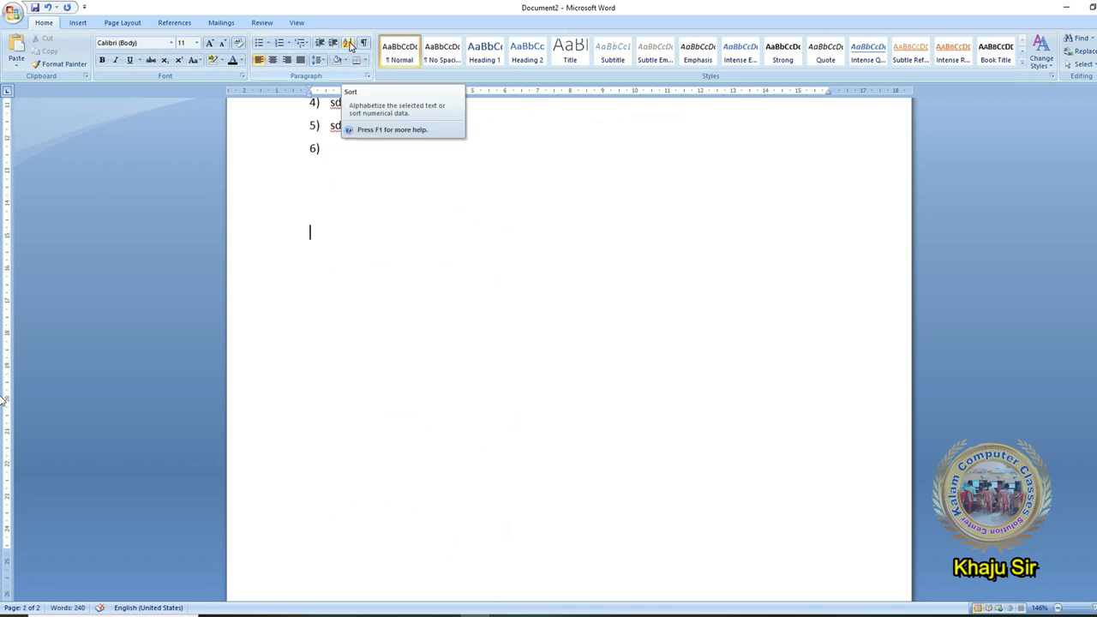
type("Ganesh")
key("Return")
type("Mahesh")
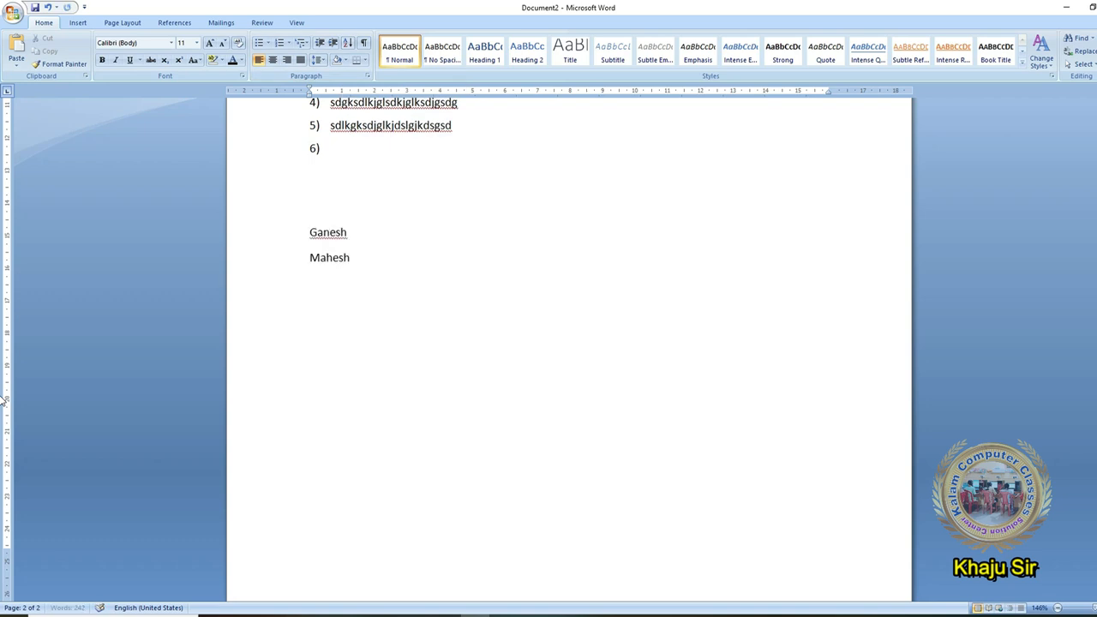
key("Return")
type("Naveen")
key("Return")
type("Mehaboob")
key("Return")
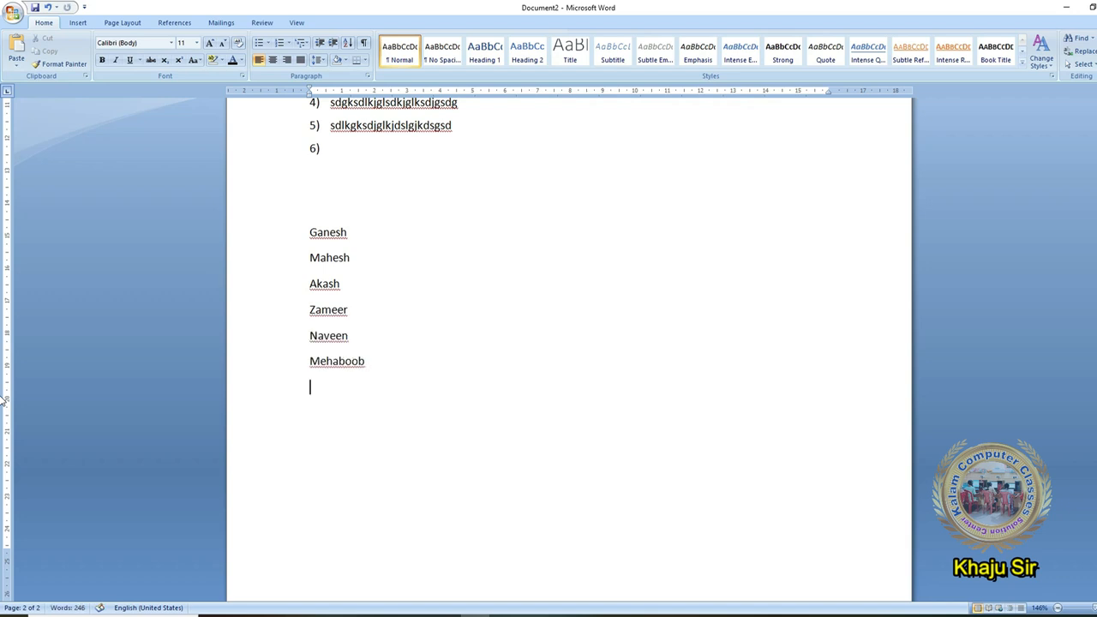
Step: Add seven more first names to the end of the plain list, each on its own line, without a trailing blank line
type("Kallappa")
key("Return")
type("Mallappa")
key("Return")
type("Umesh")
key("Return")
type("Nandish")
key("Return")
type("Uma")
key("Return")
type("Suma")
key("Return")
type("Kavita")
key("Return")
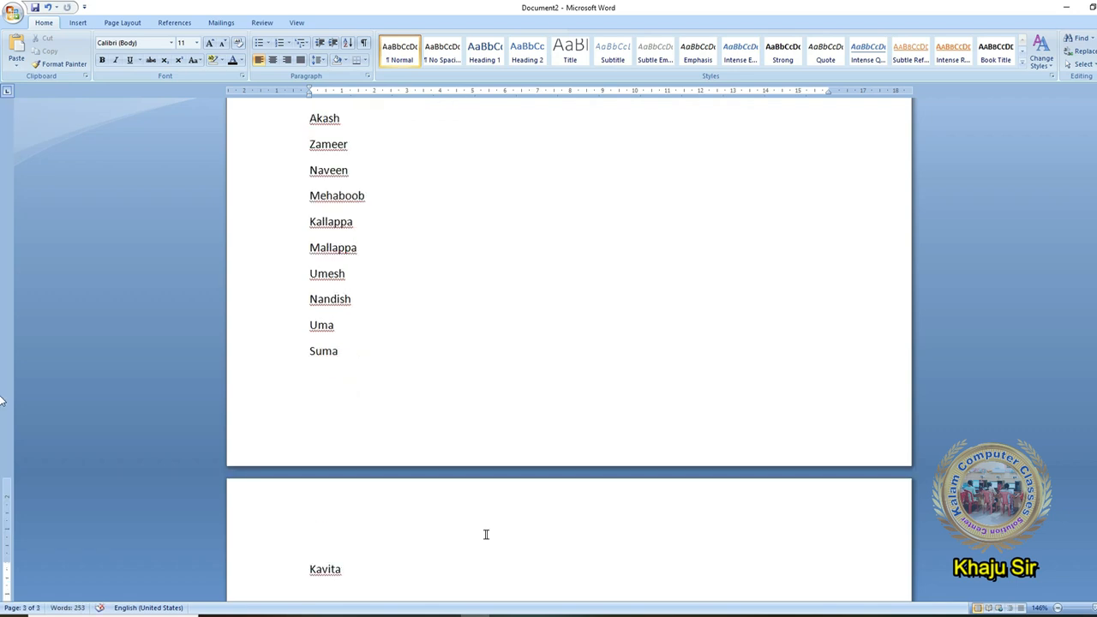
left_click(309, 118)
key("BackSpace")
Step: Sort the thirteen names by paragraphs as text in ascending order, with no header row, and check the new order
scroll(412, 473, "down", 3)
scroll(413, 470, "up", 4)
scroll(412, 469, "up", 3)
left_click_drag(316, 293, 361, 571)
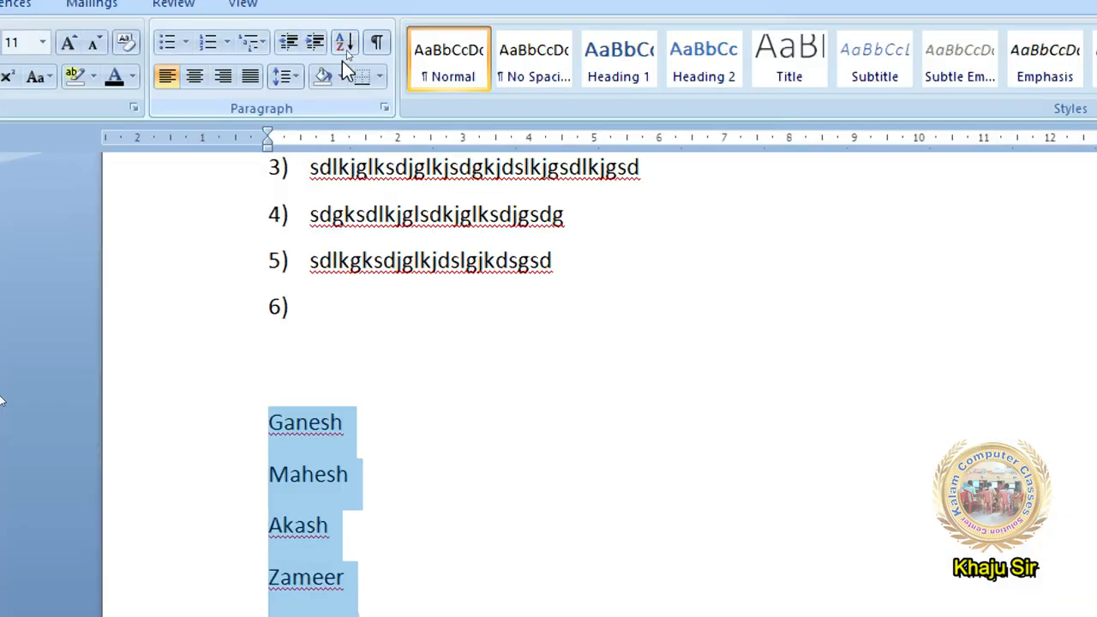
left_click(345, 47)
left_click(956, 402)
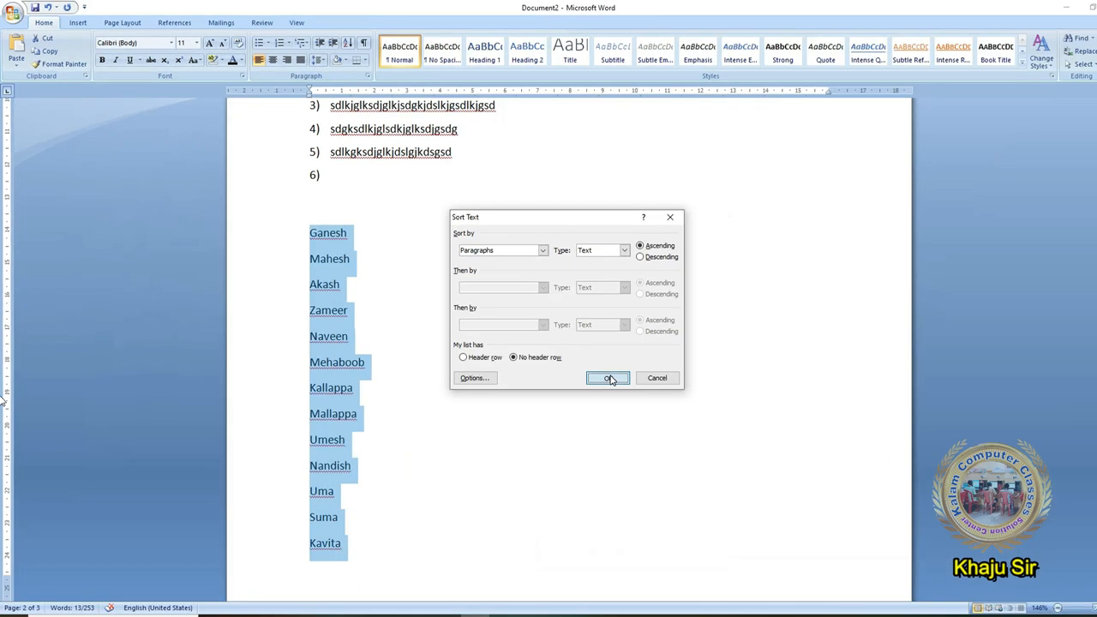
left_click(610, 379)
left_click(342, 241)
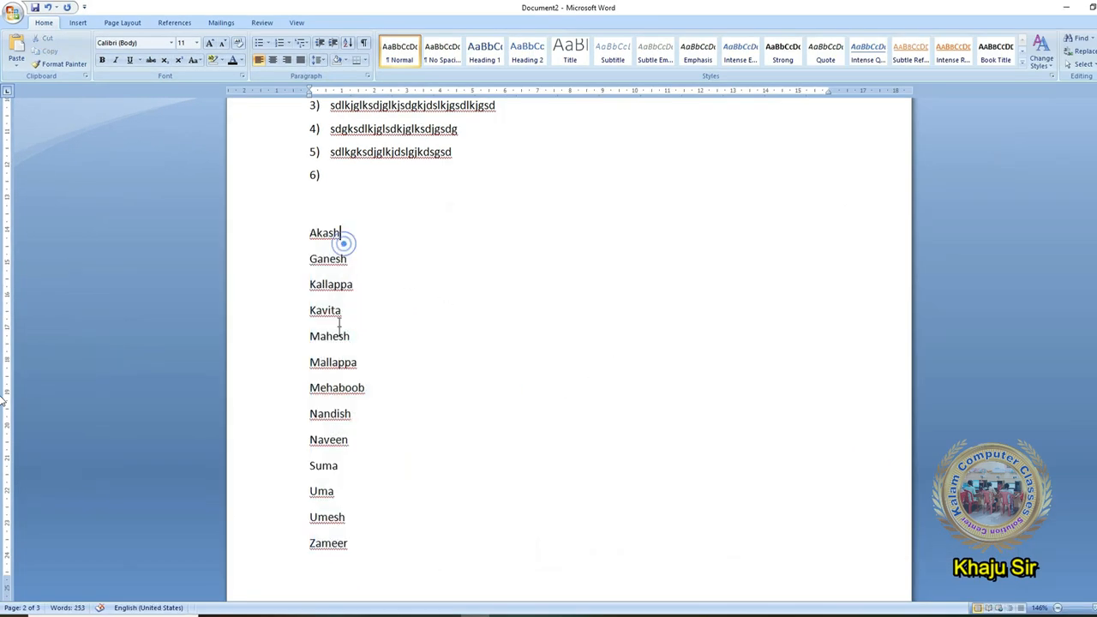
left_click(349, 545)
left_click(345, 414)
left_click(347, 286)
left_click(344, 239)
Step: Sort the whole name list again in descending order
left_click_drag(310, 230, 402, 543)
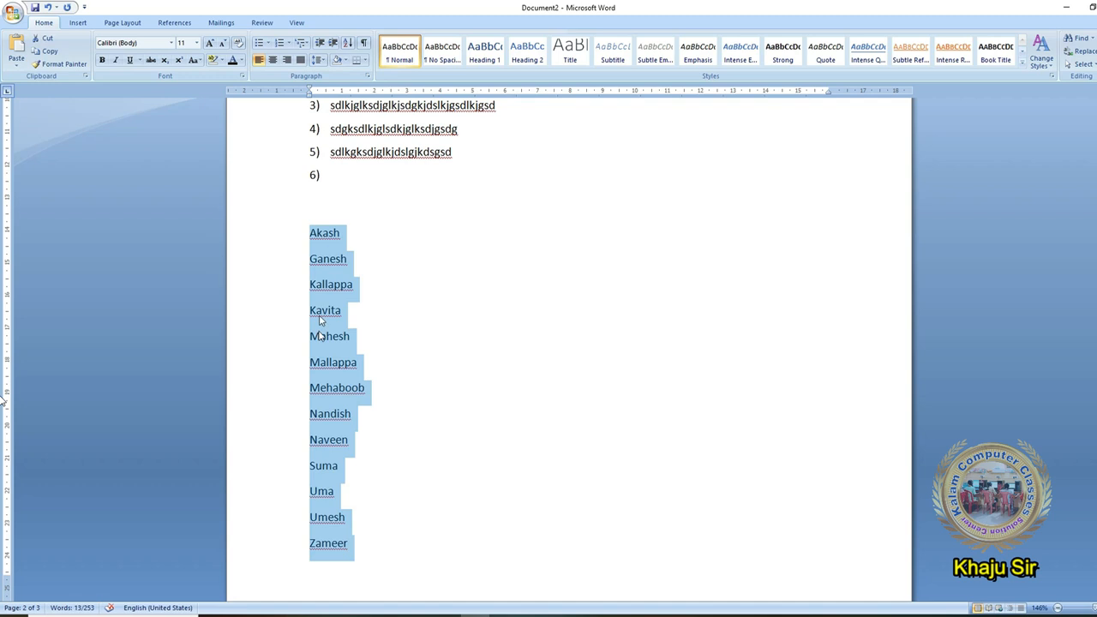
left_click(347, 42)
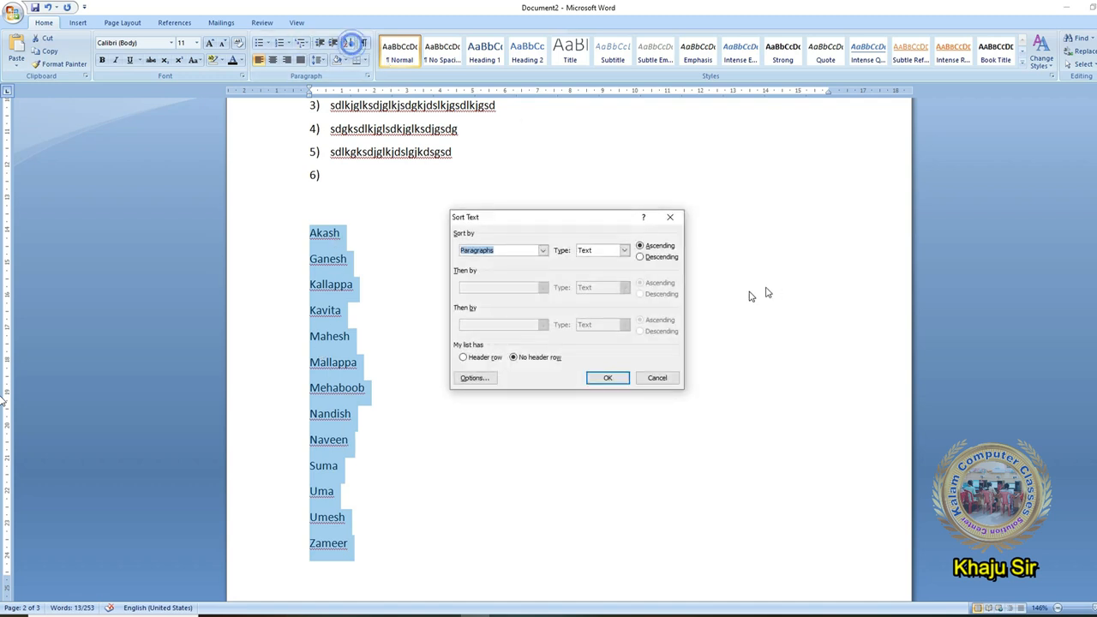
left_click(655, 258)
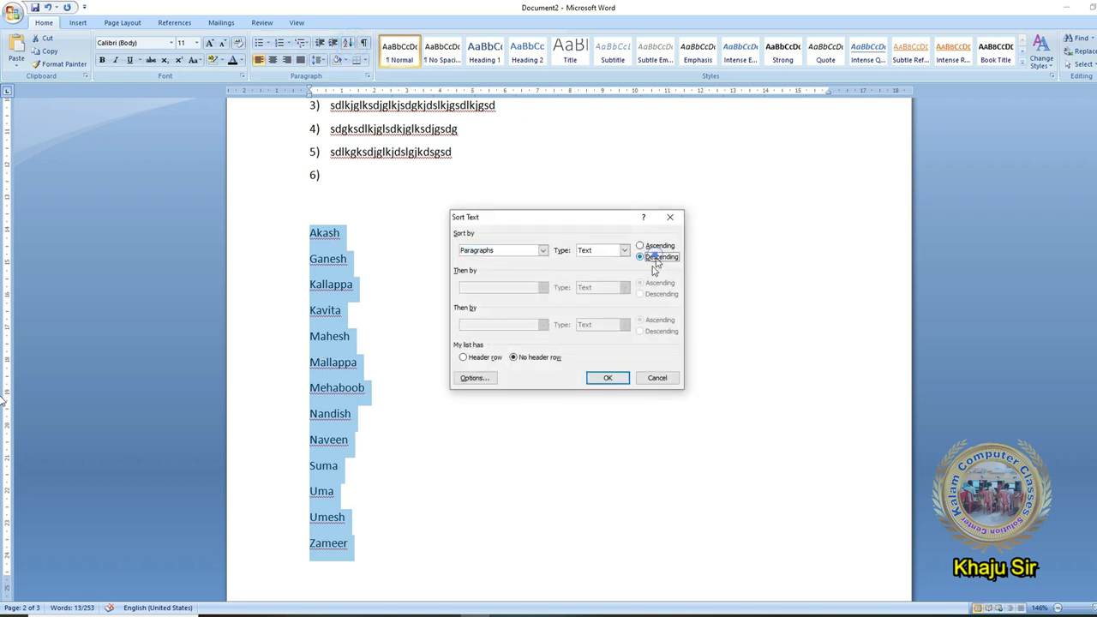
left_click(623, 378)
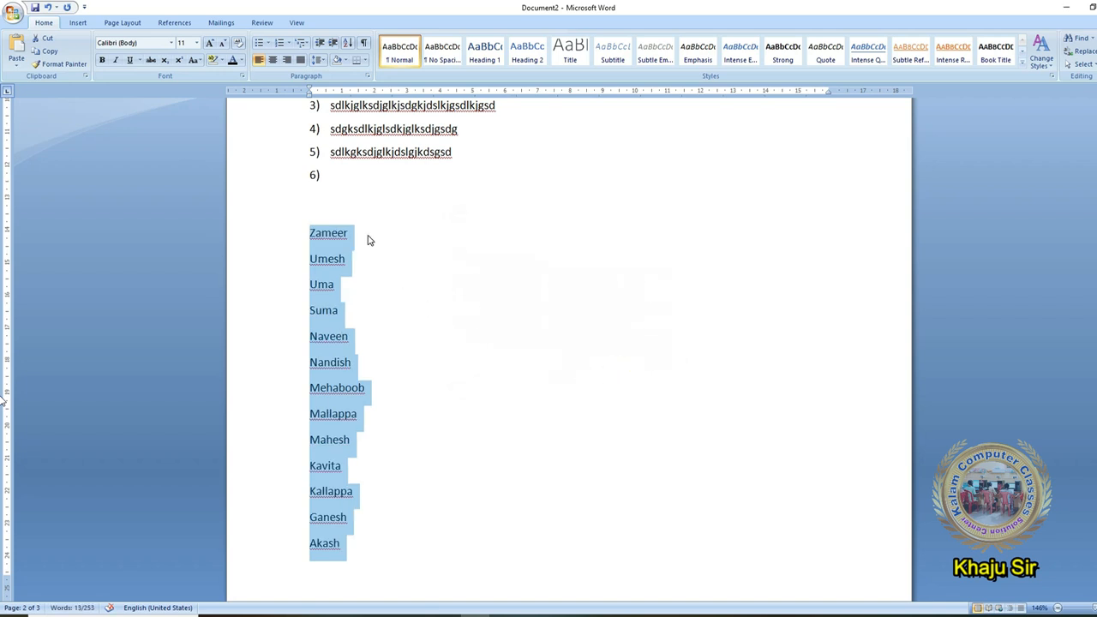
left_click(366, 234)
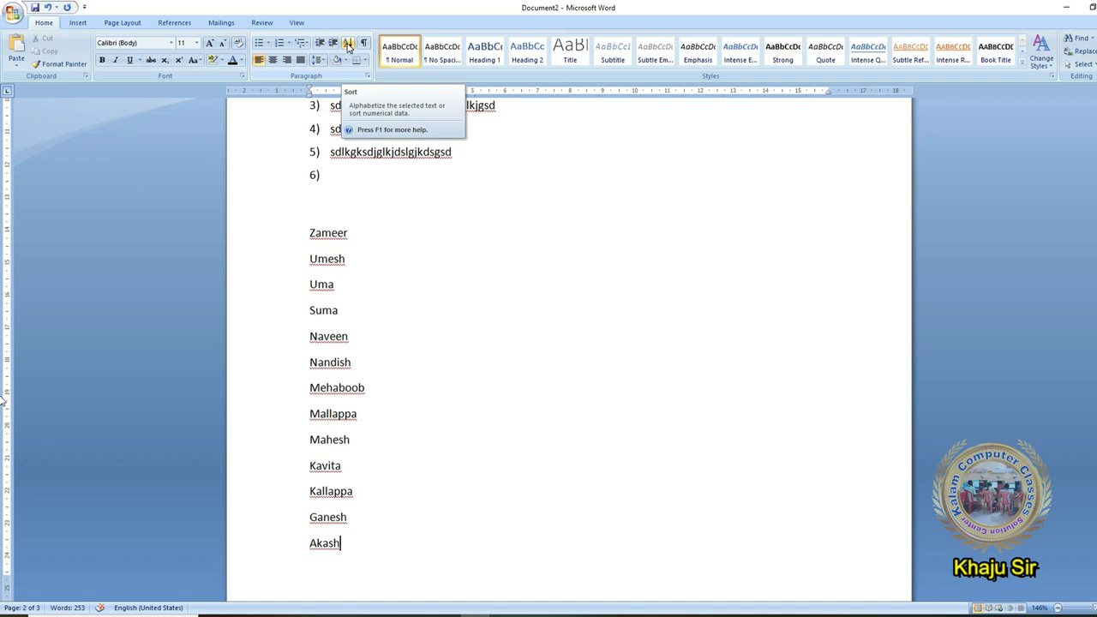
Step: Delete the name list and generate sample paragraphs in its place with =rand()
left_click_drag(299, 233, 421, 541)
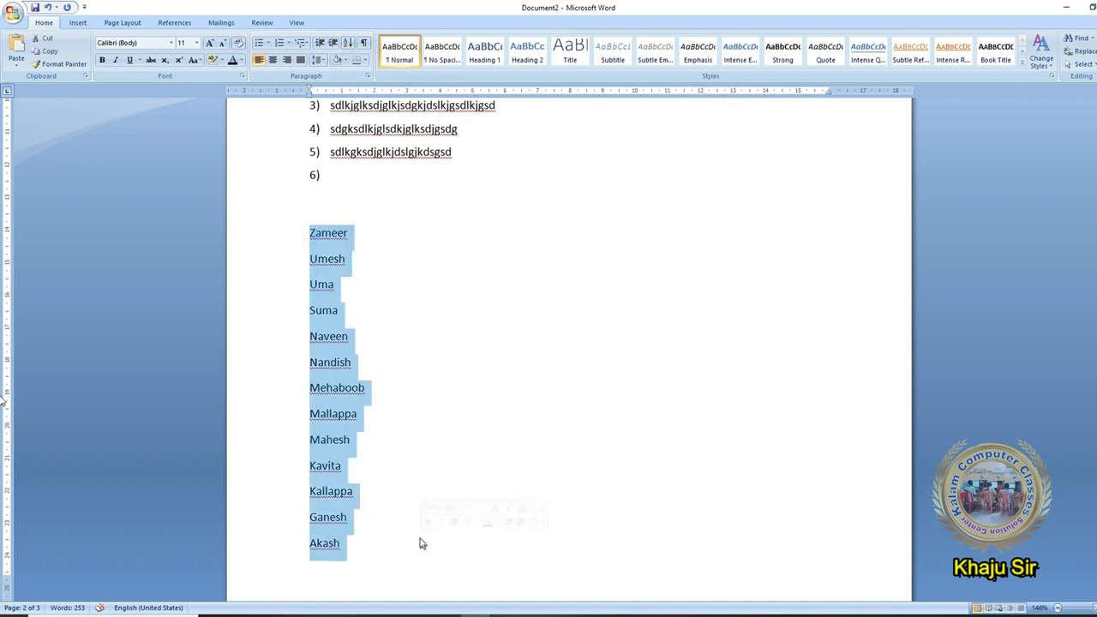
key("Delete")
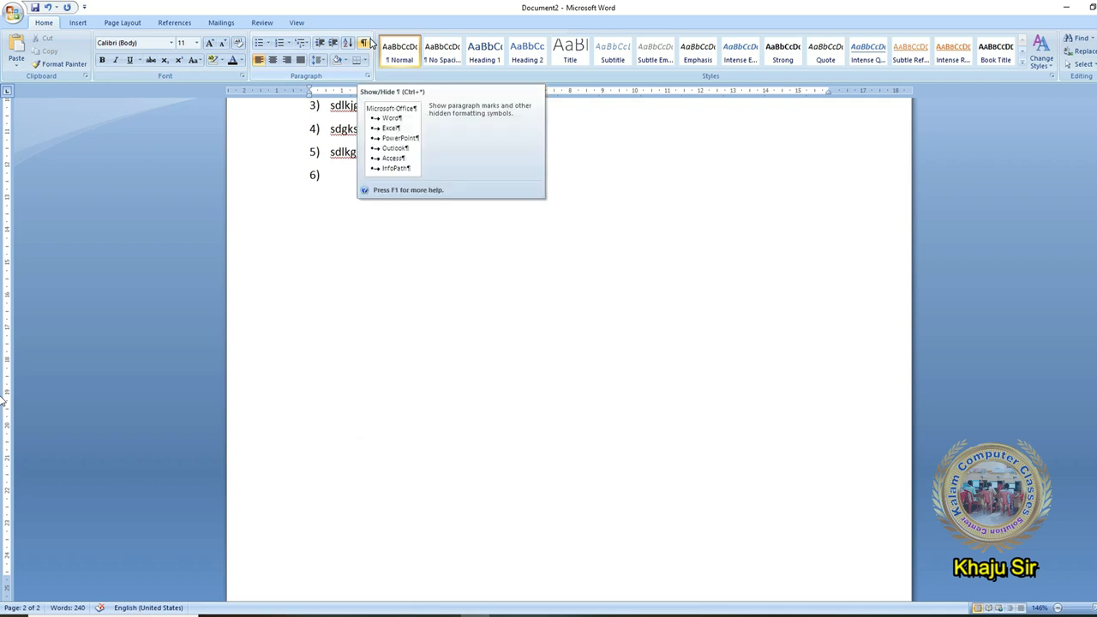
type("=rand")
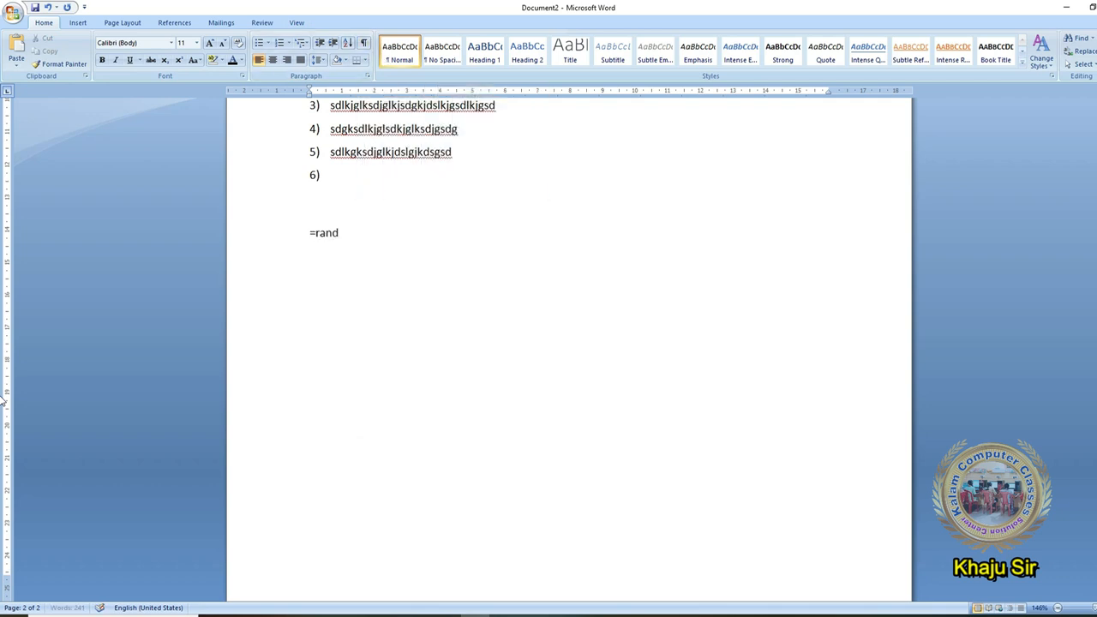
type("()")
key("Return")
Step: Apply the Hidden font effect to the second sample paragraph, which starts "You can easily change the formatting"
left_click_drag(309, 311, 623, 361)
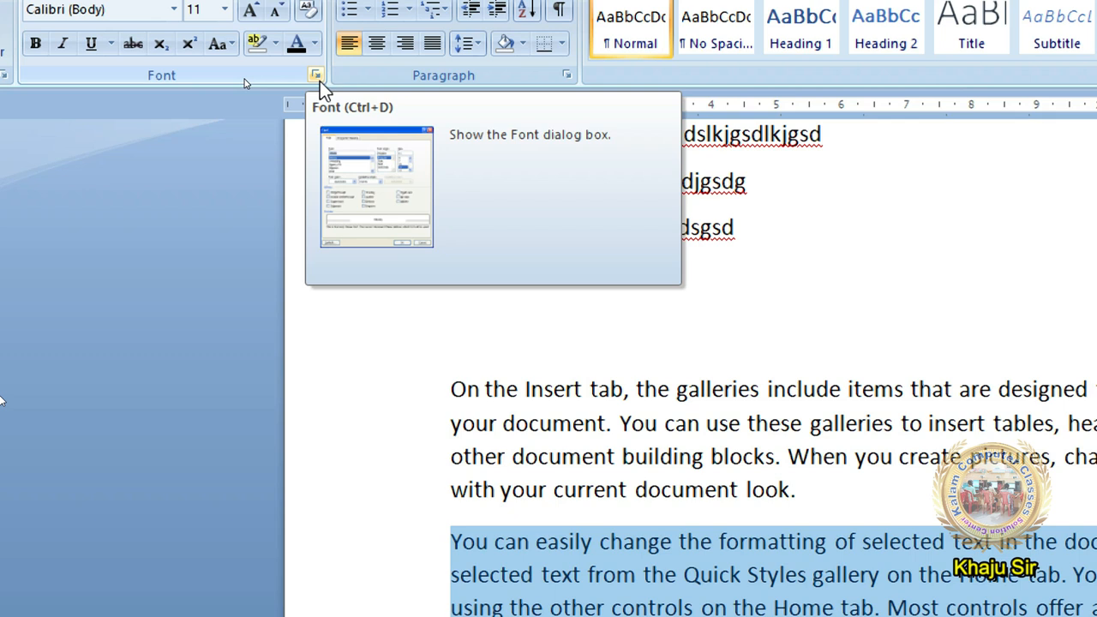
left_click(317, 75)
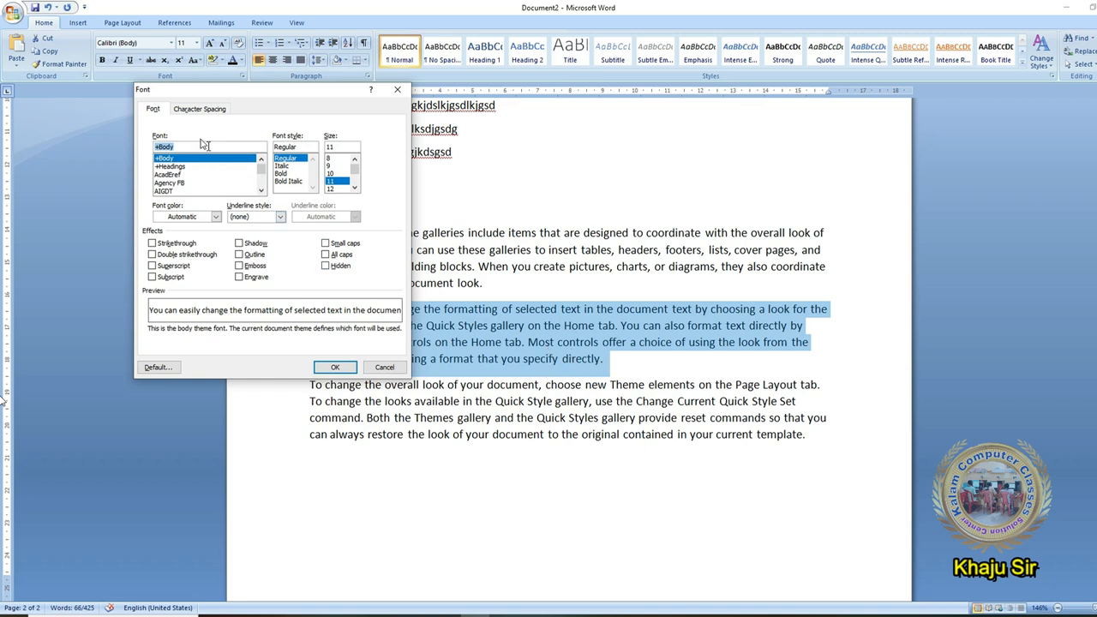
left_click(397, 90)
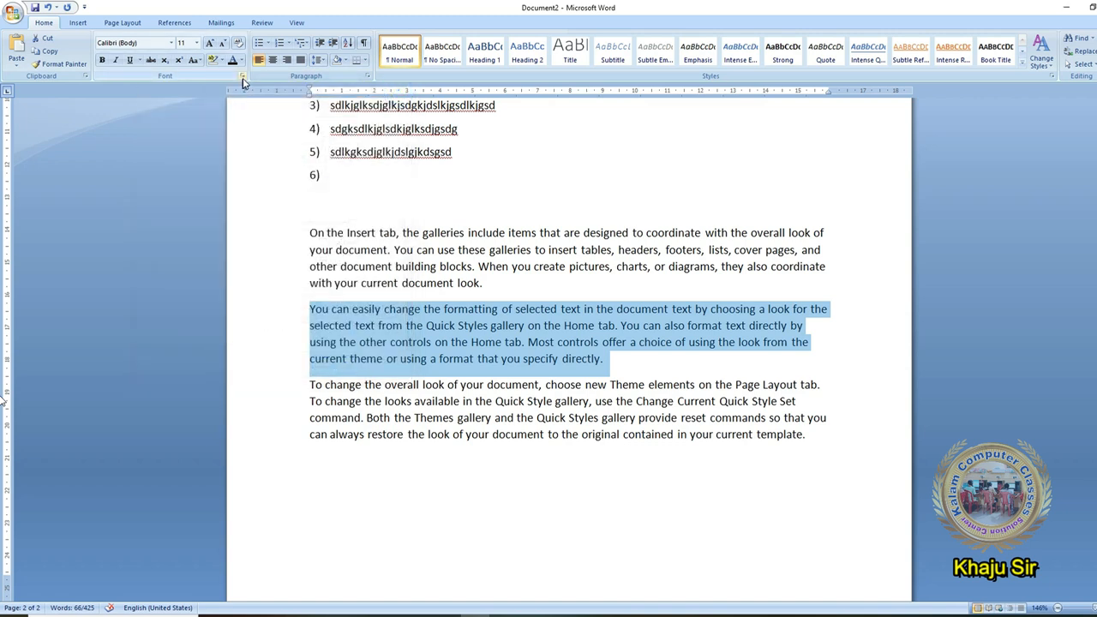
left_click(243, 78)
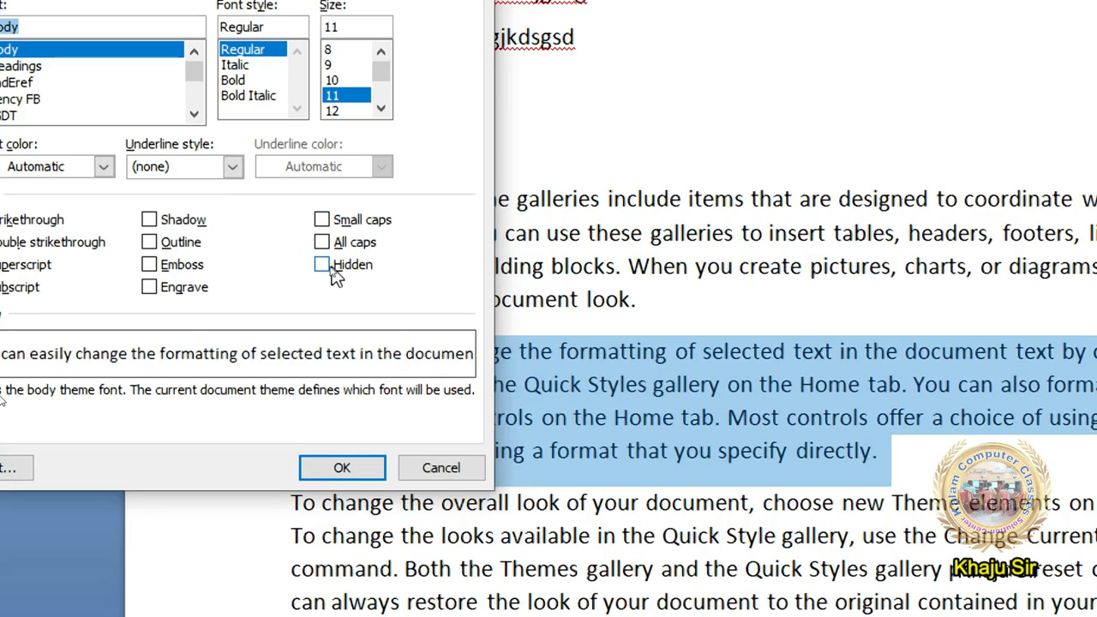
left_click(322, 265)
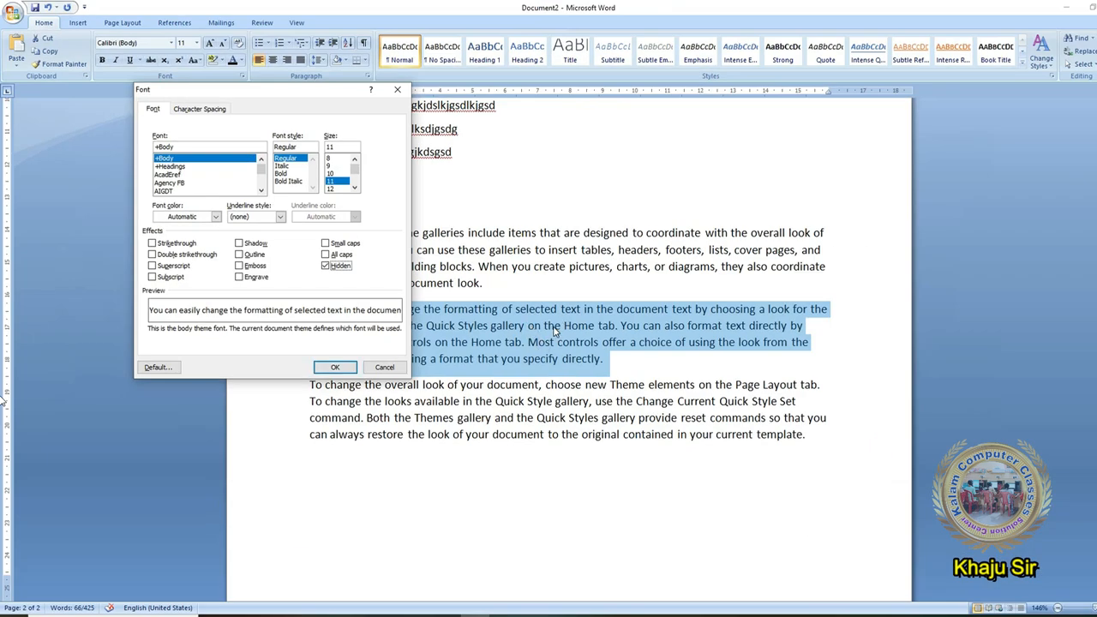
left_click(336, 368)
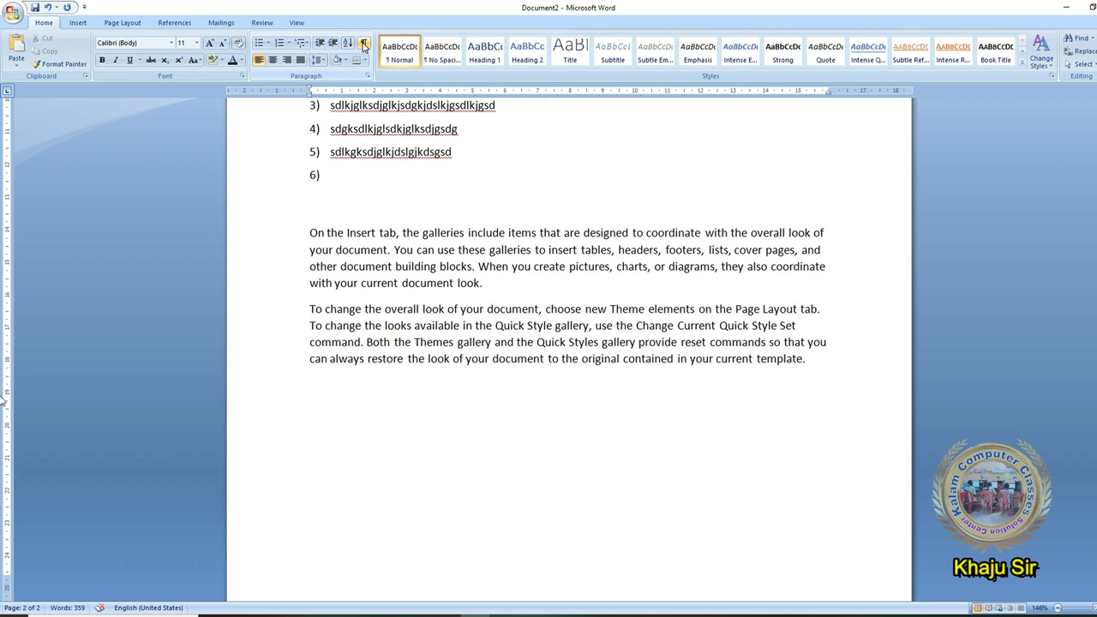
Step: Show the paragraph marks and hidden formatting symbols, and examine the revealed second sample paragraph
left_click(364, 46)
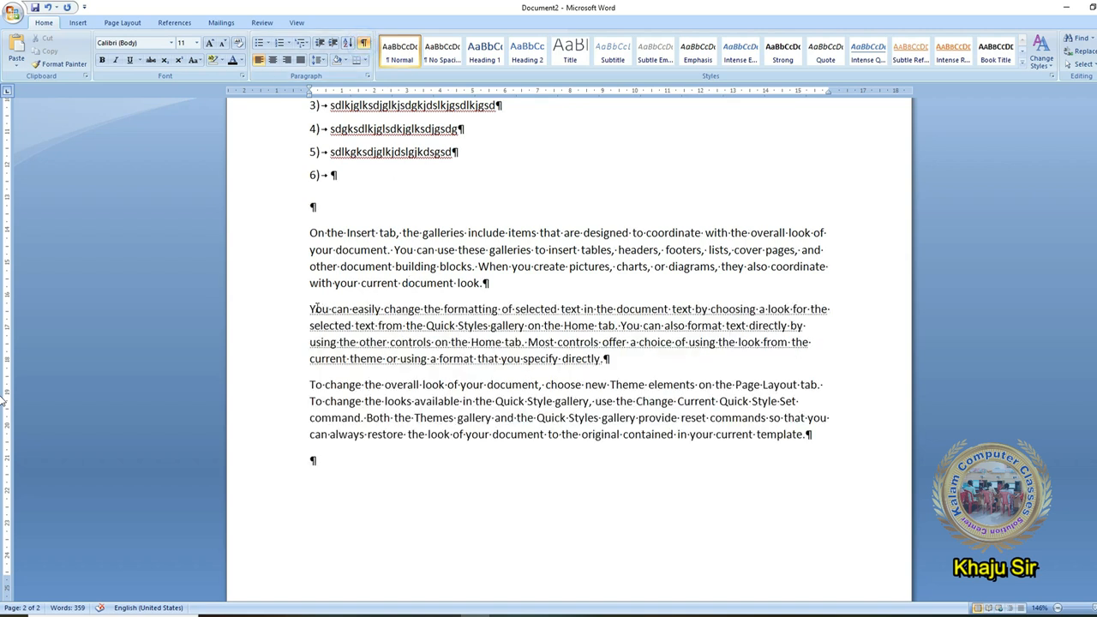
left_click_drag(317, 309, 572, 354)
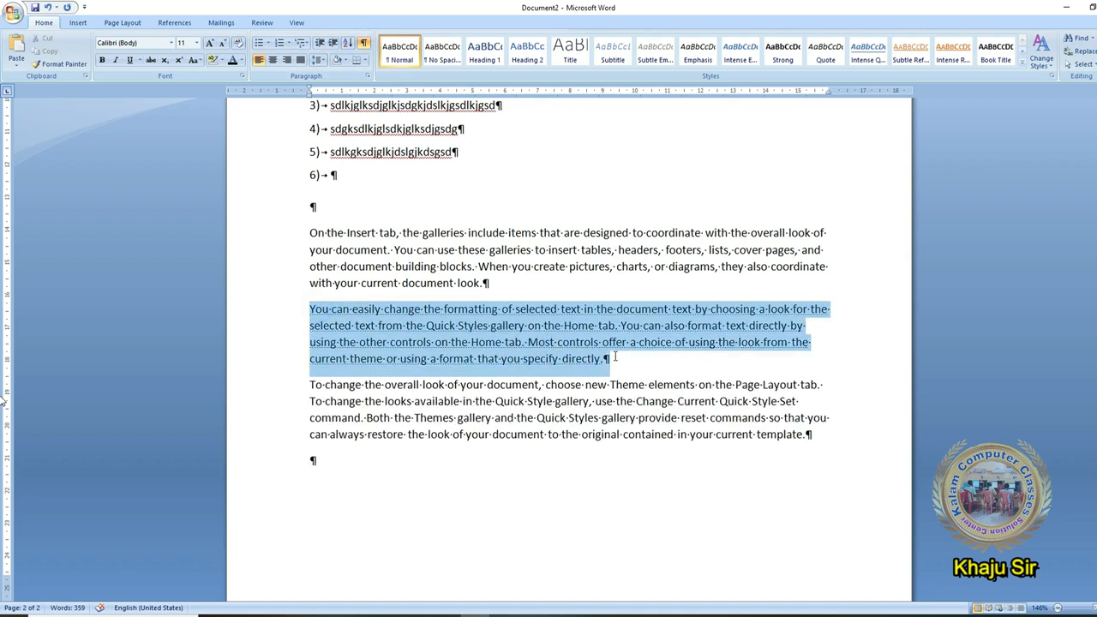
left_click(547, 346)
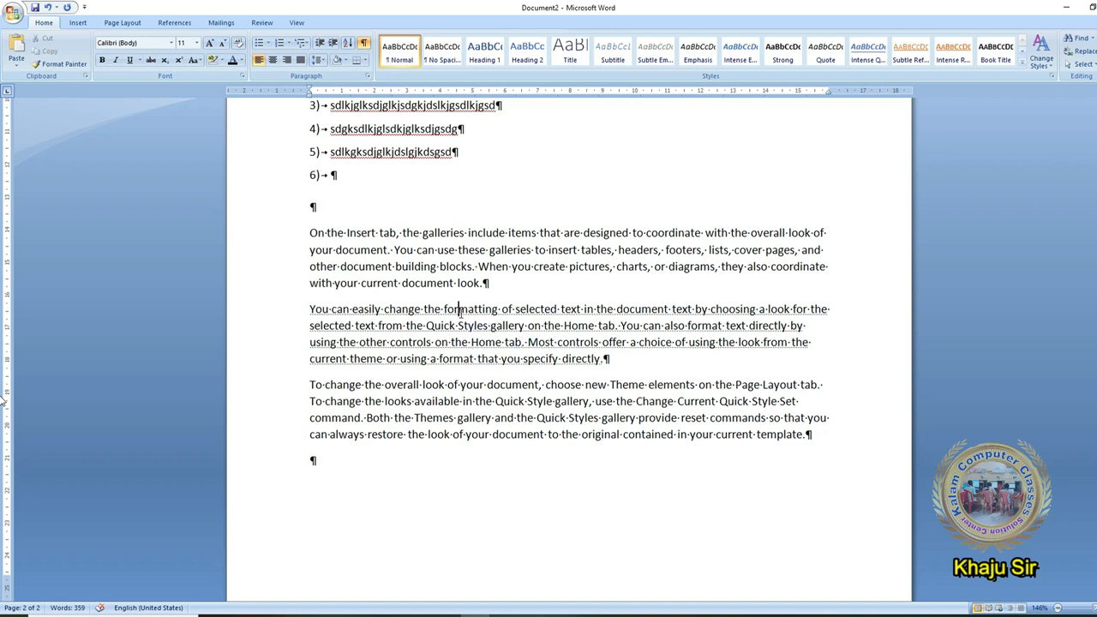
left_click(565, 359)
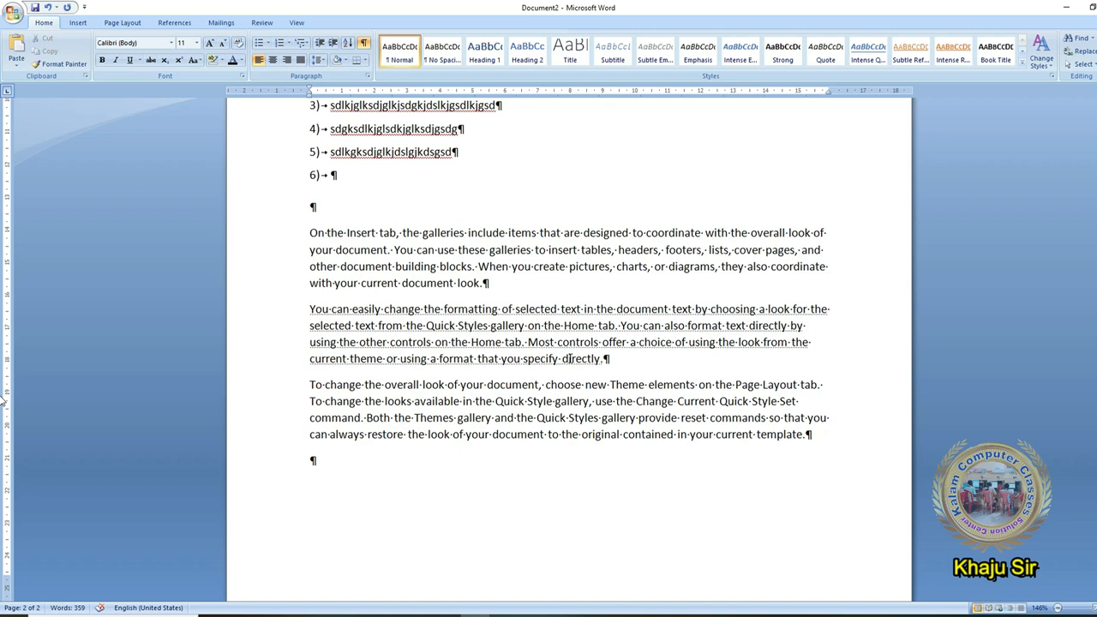
Step: Turn the display of formatting marks off and on several times to compare the hidden paragraph's visibility, leaving the marks shown
left_click(365, 45)
left_click(365, 44)
left_click(365, 45)
left_click(364, 45)
left_click(365, 45)
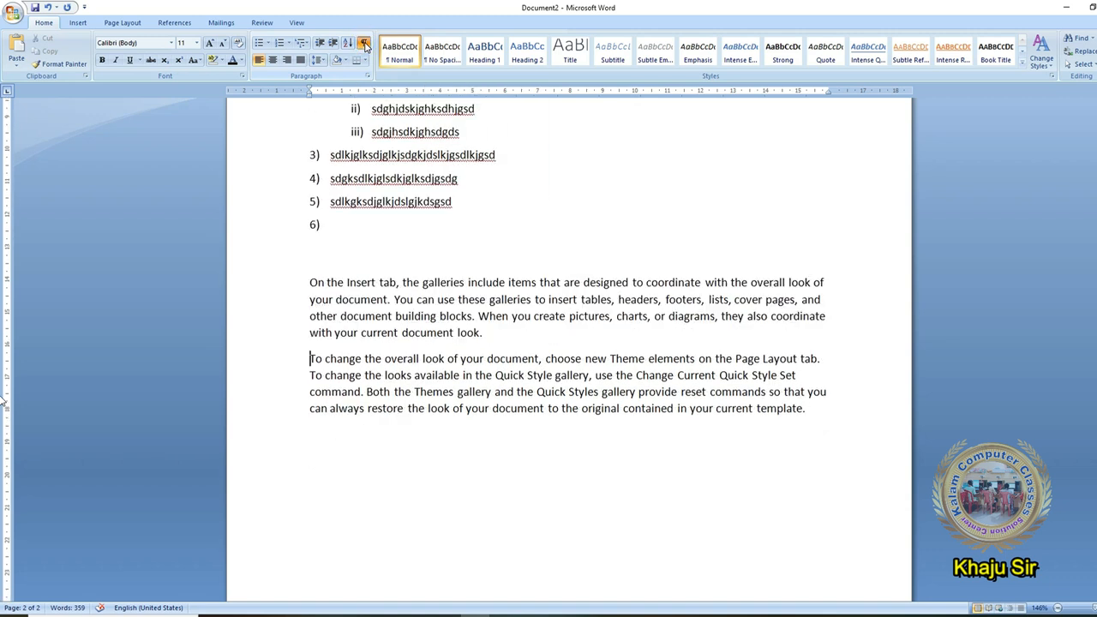
left_click(365, 45)
left_click(364, 44)
left_click(365, 45)
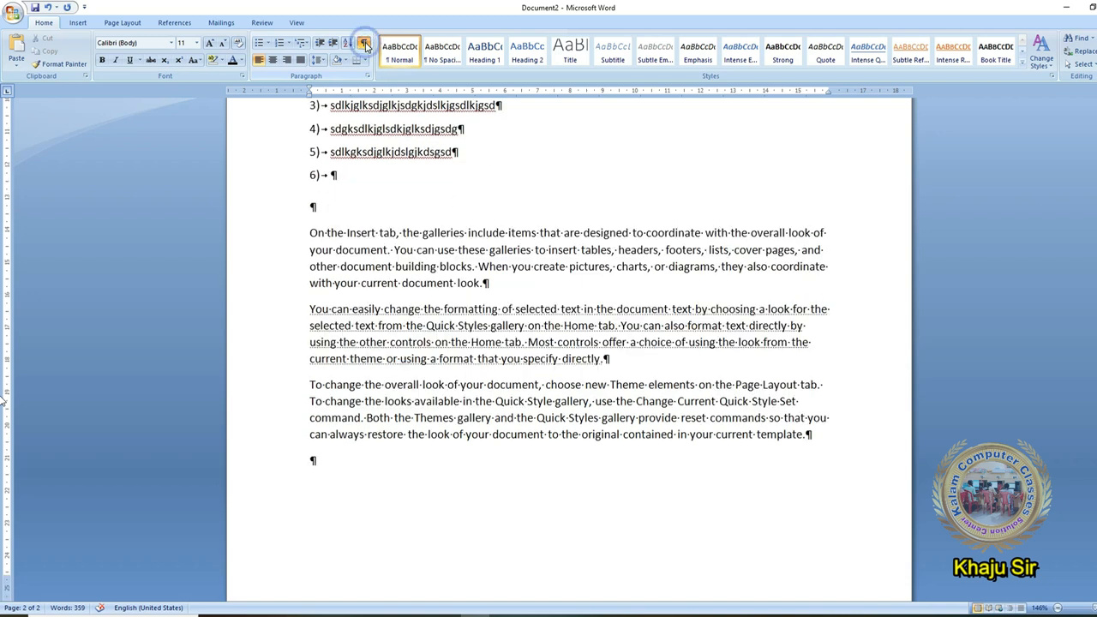
left_click(365, 45)
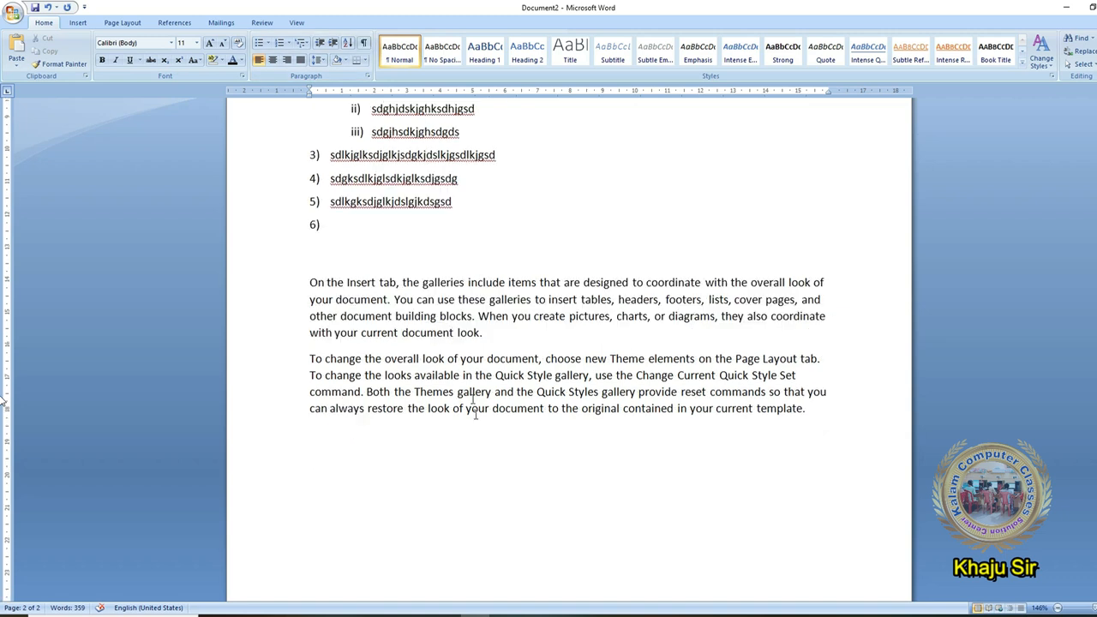
left_click(364, 45)
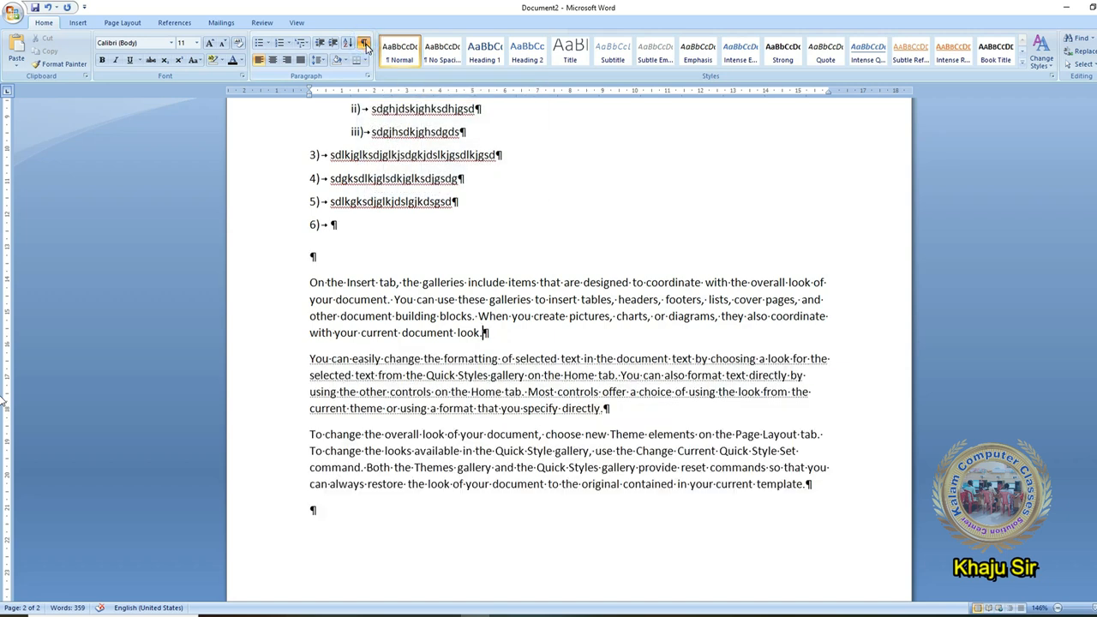
Step: Remove the Hidden font effect from the second sample paragraph and deselect it
left_click_drag(312, 359, 611, 410)
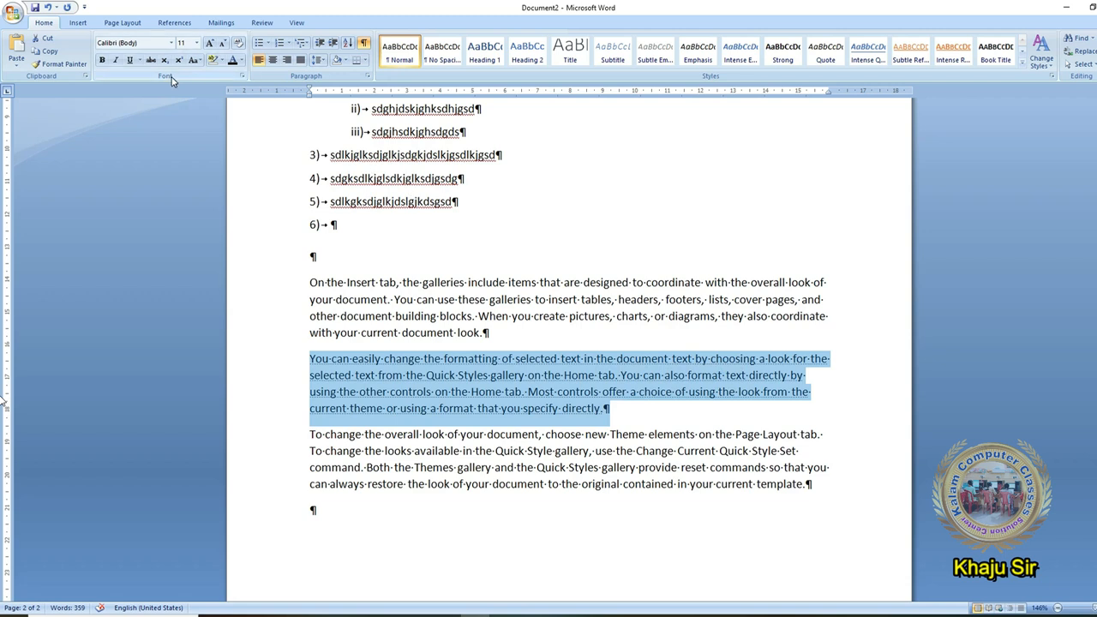
left_click(244, 80)
left_click(339, 267)
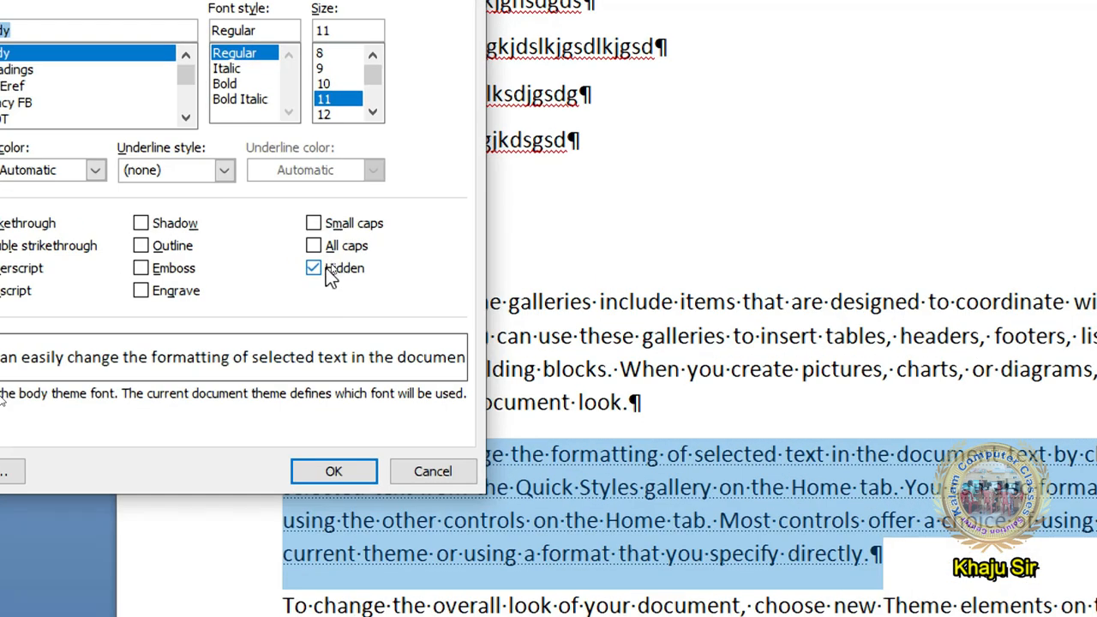
left_click(330, 273)
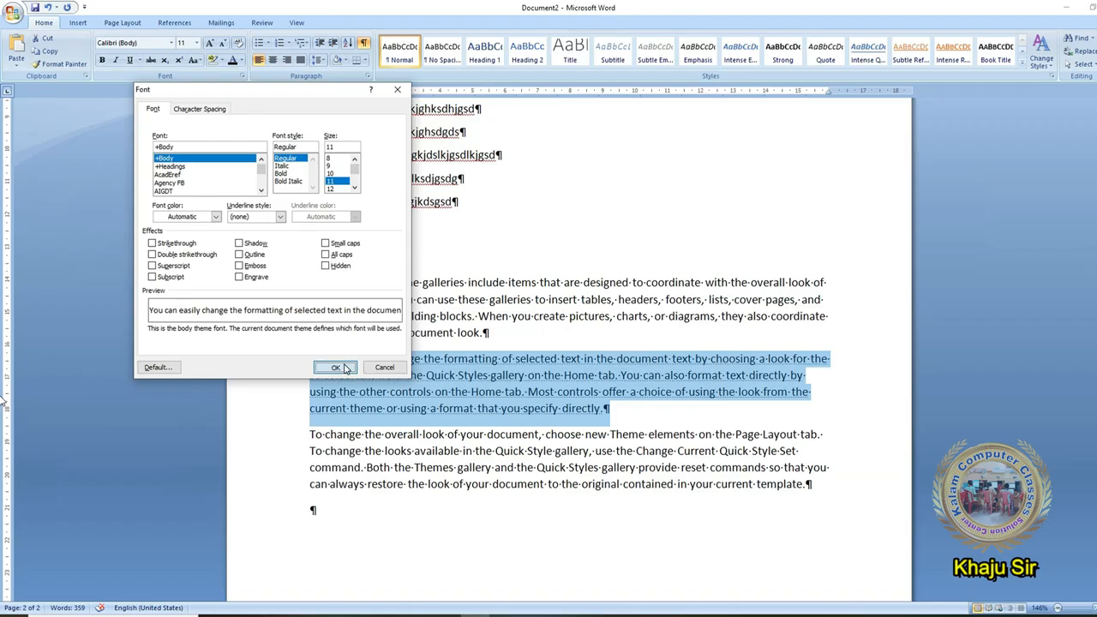
left_click(334, 367)
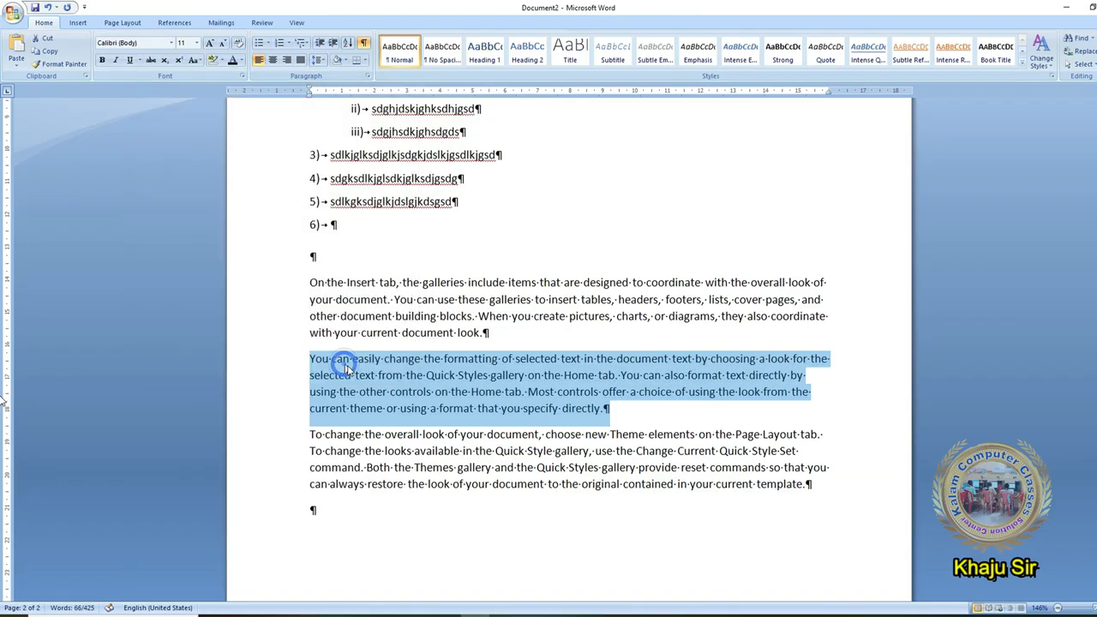
left_click(463, 380)
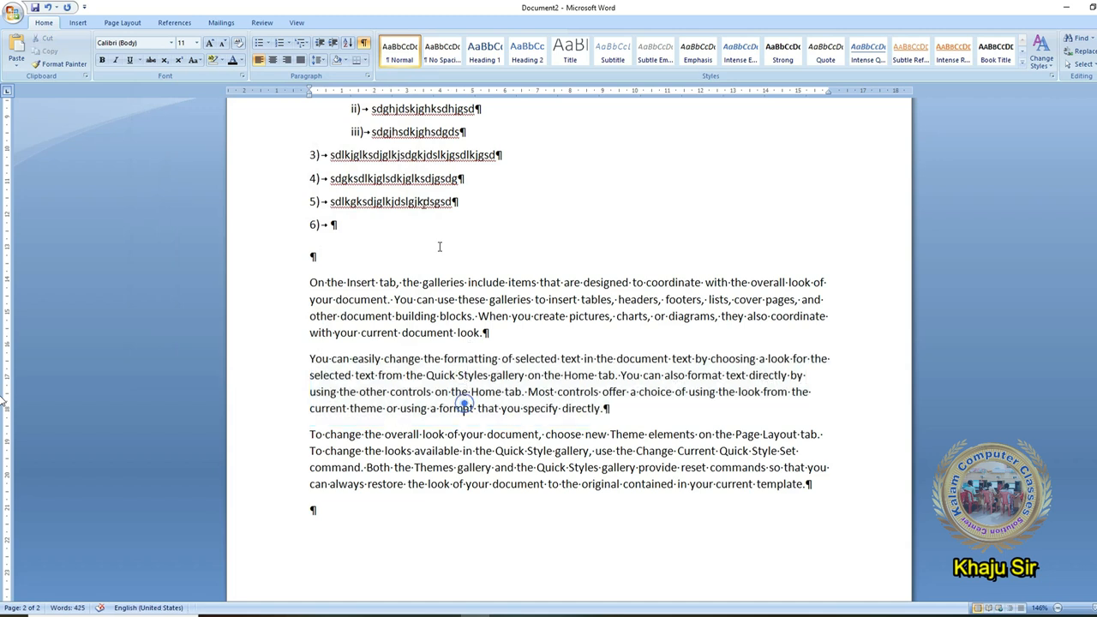
Step: Toggle the formatting marks a few times, leave them hidden, and return to the second sample paragraph
key("ctrl+shift+8")
left_click(363, 43)
left_click(364, 43)
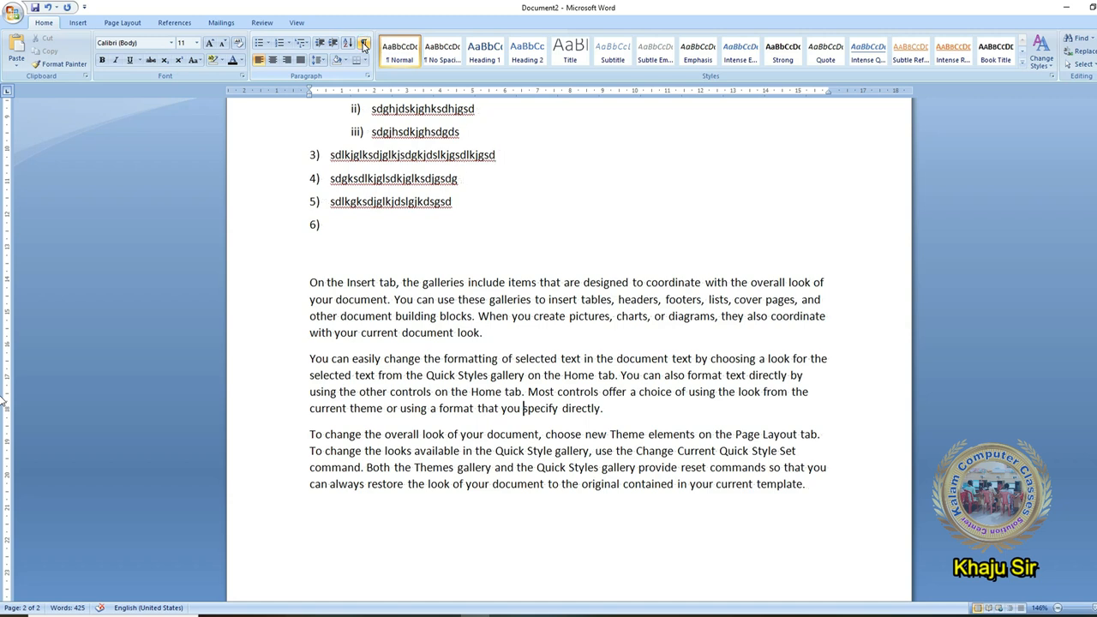
left_click(504, 374)
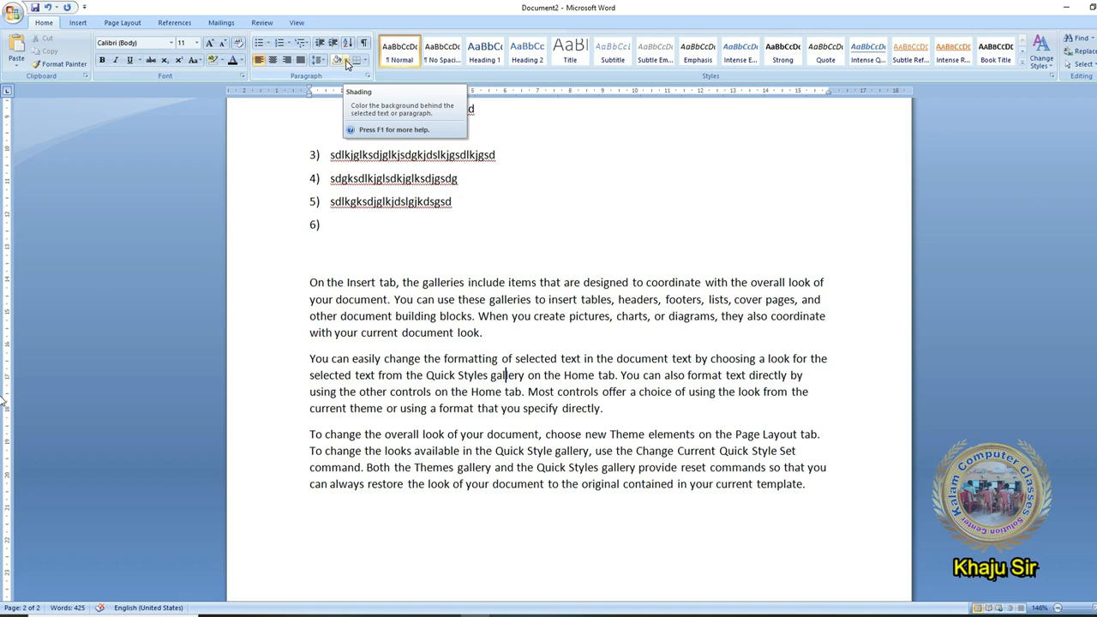
Step: Add the line "Fast Computer Education Center" below the sample paragraphs and paste a copy of it on the next line
type("Fast Computer")
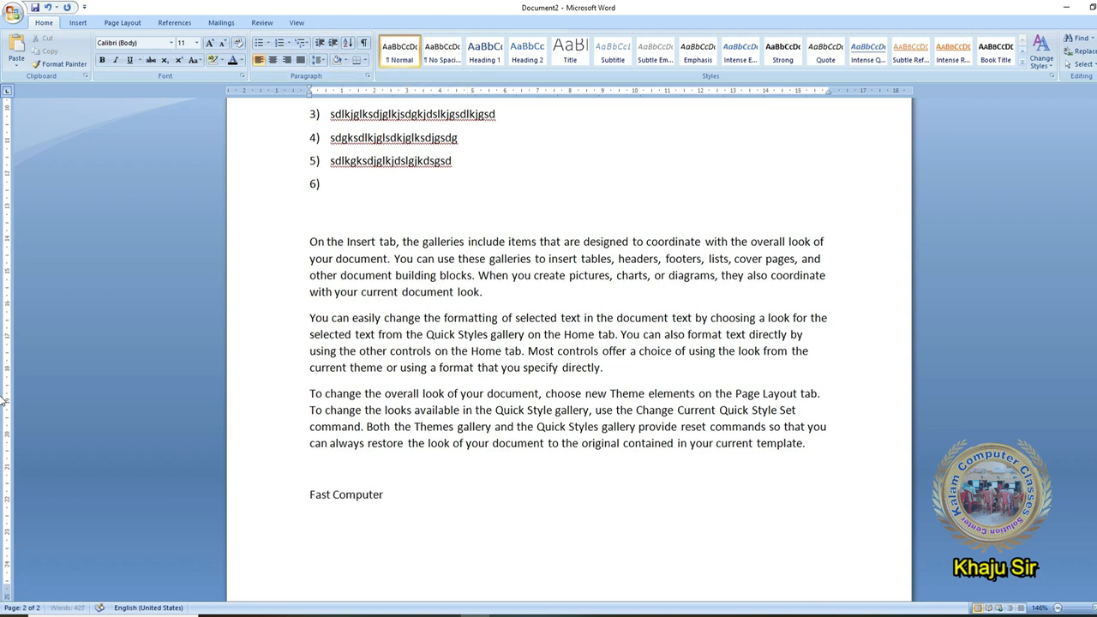
type(" Education Center")
key("Return")
key("Up")
key("shift+Down")
key("ctrl+c")
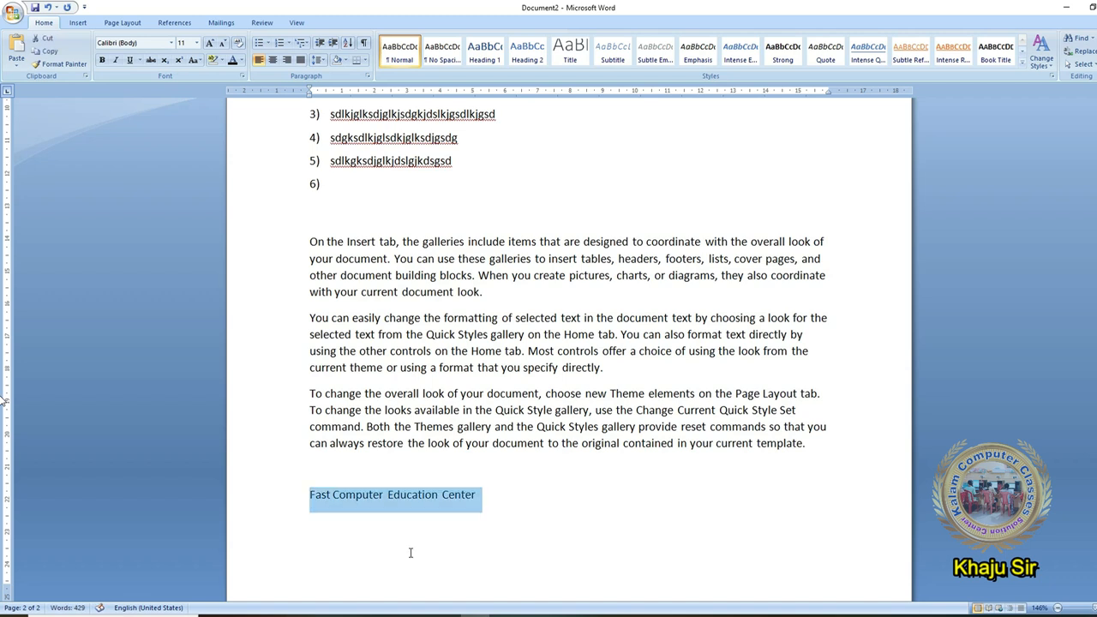
key("Down")
key("ctrl+v")
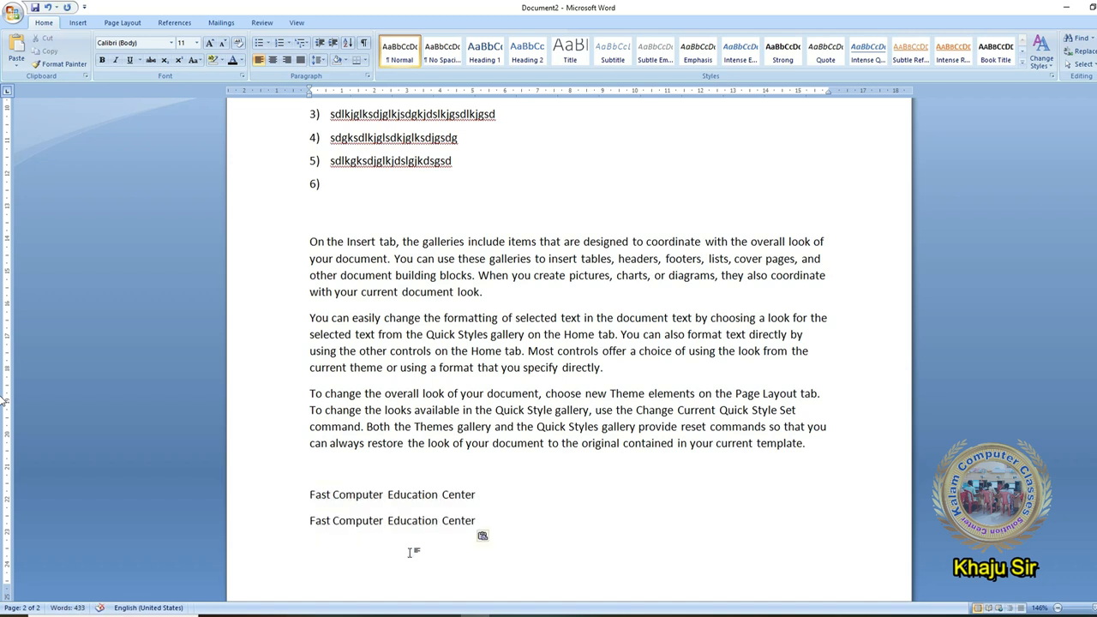
Step: Highlight the first "Fast Computer Education Center" line in yellow with the text highlight color
scroll(410, 552, "down", 2)
left_click_drag(310, 415, 477, 408)
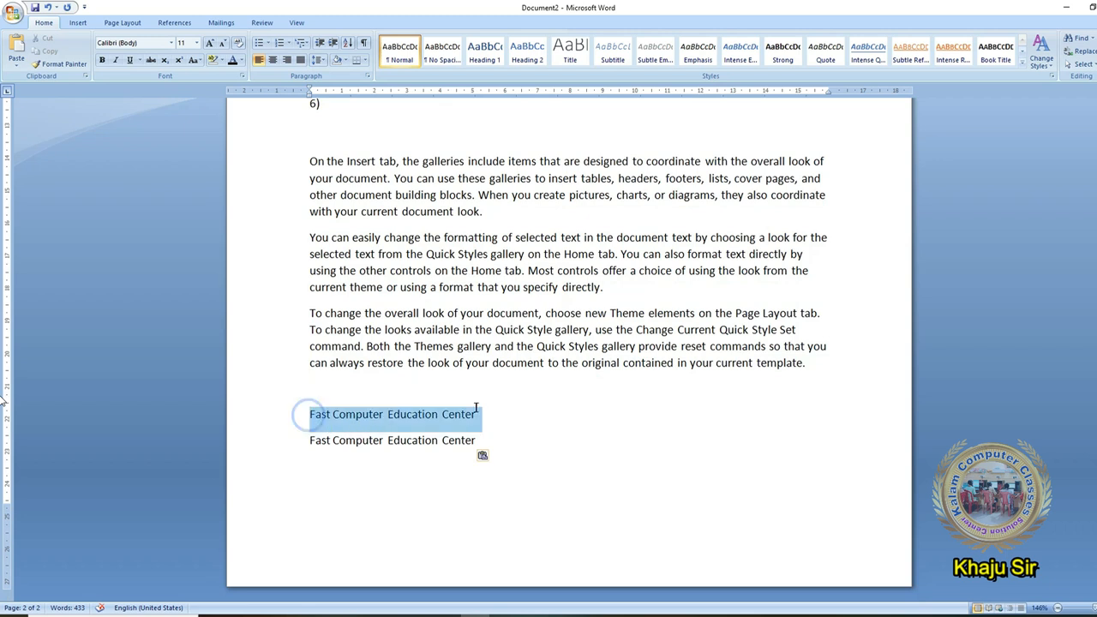
left_click(347, 59)
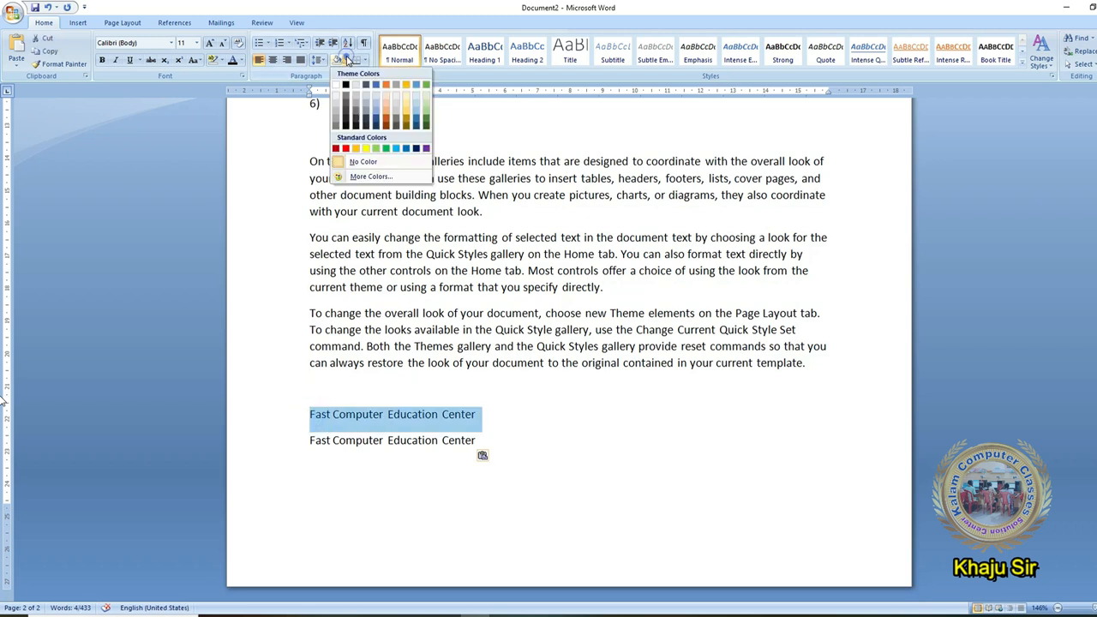
left_click(347, 61)
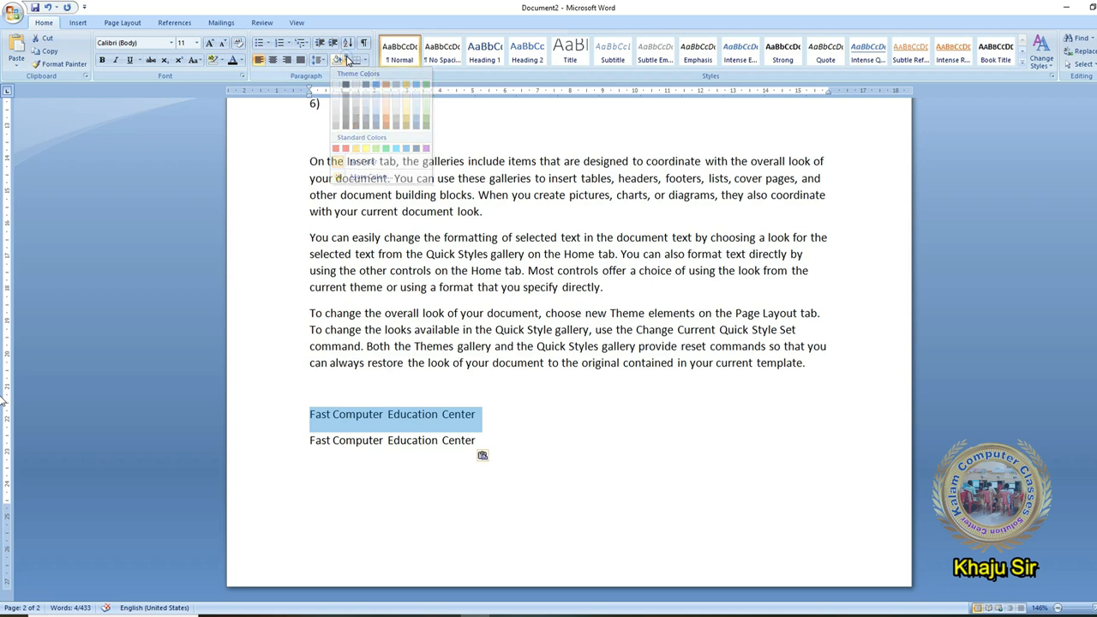
left_click(223, 60)
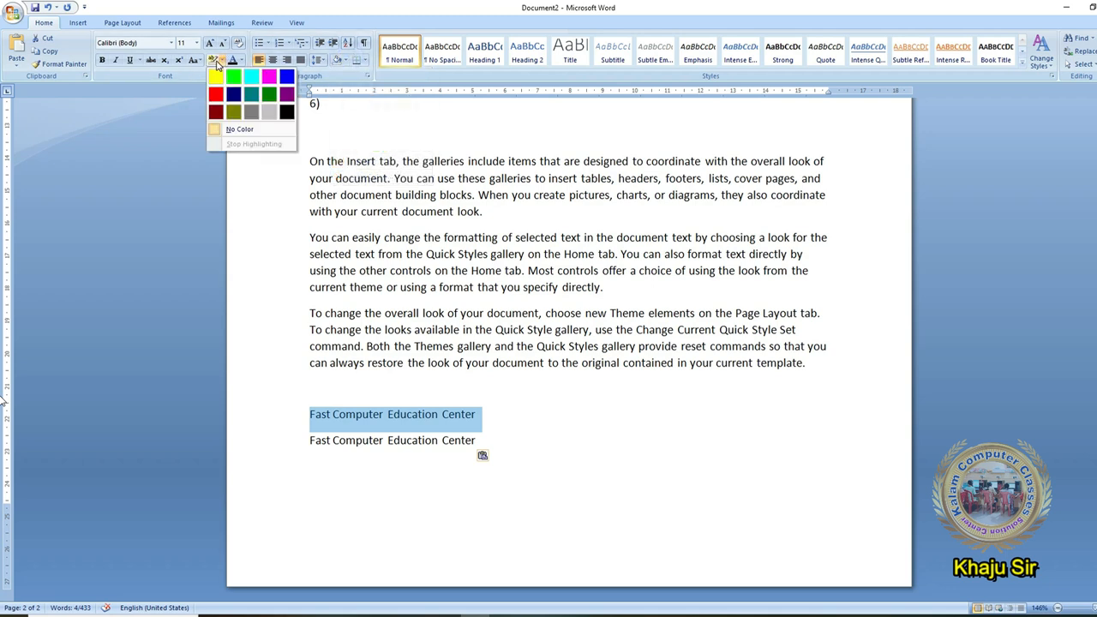
left_click(224, 61)
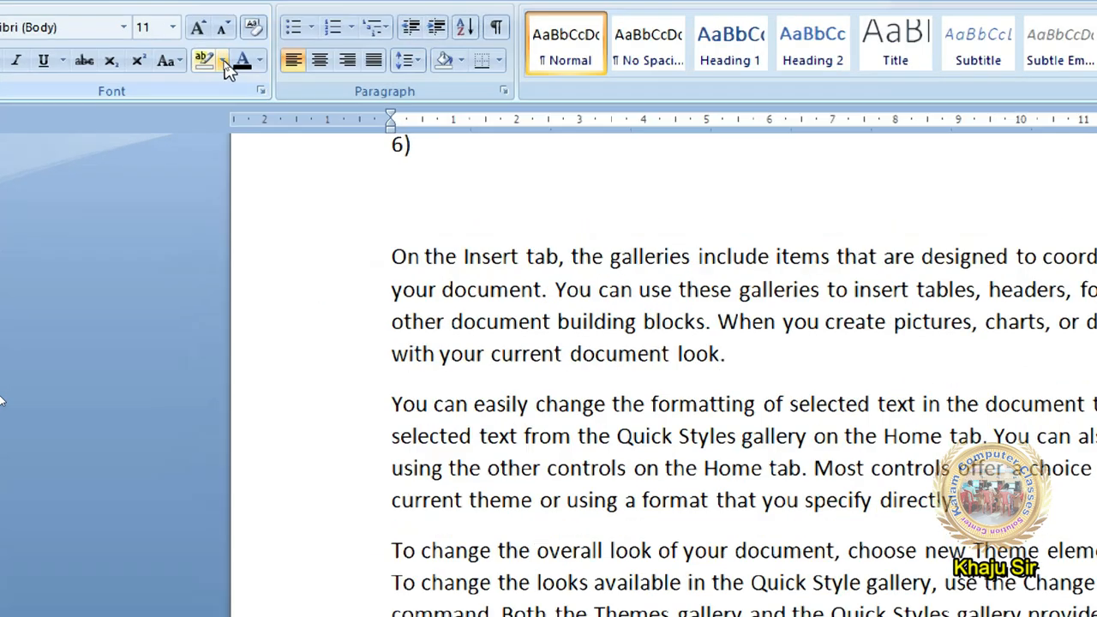
left_click(224, 62)
left_click(207, 91)
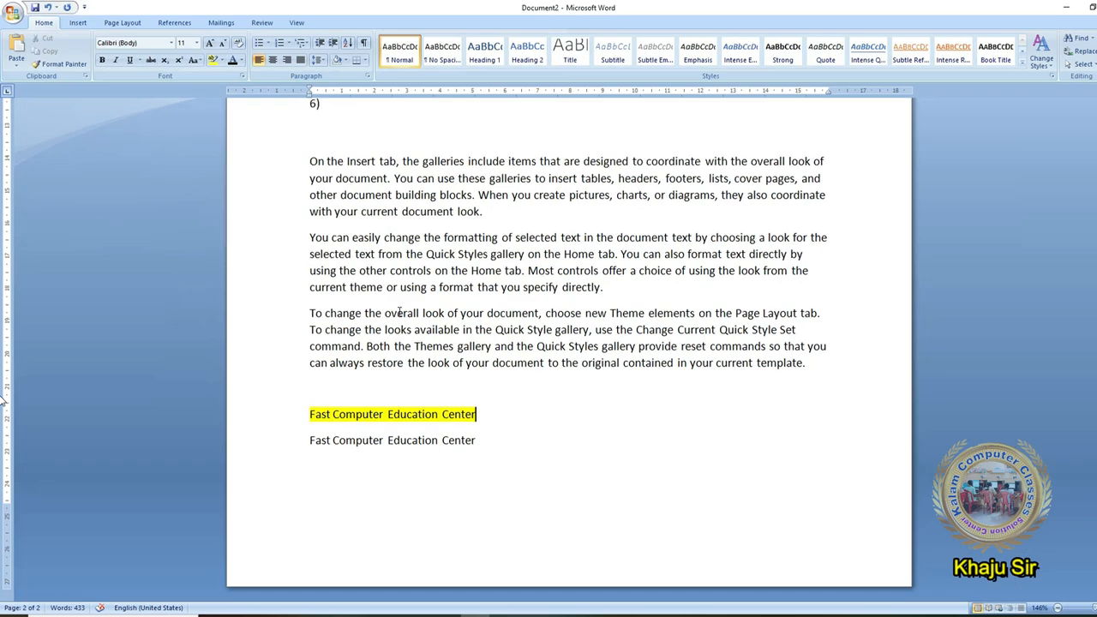
Step: Apply yellow paragraph shading to the second "Fast Computer Education Center" line
left_click(298, 441)
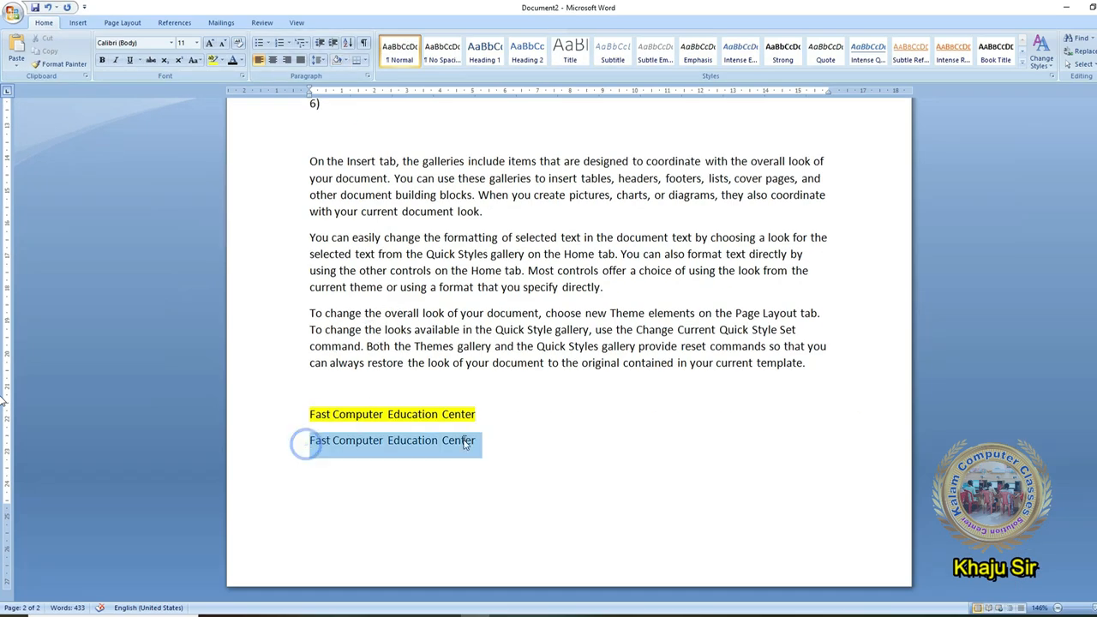
left_click(347, 60)
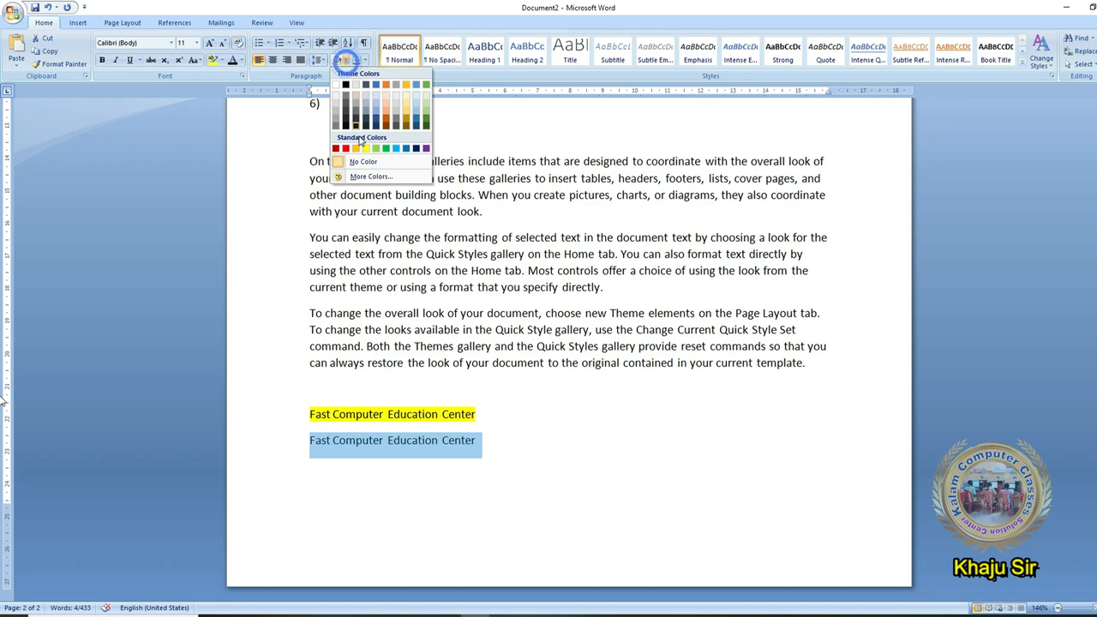
left_click(367, 149)
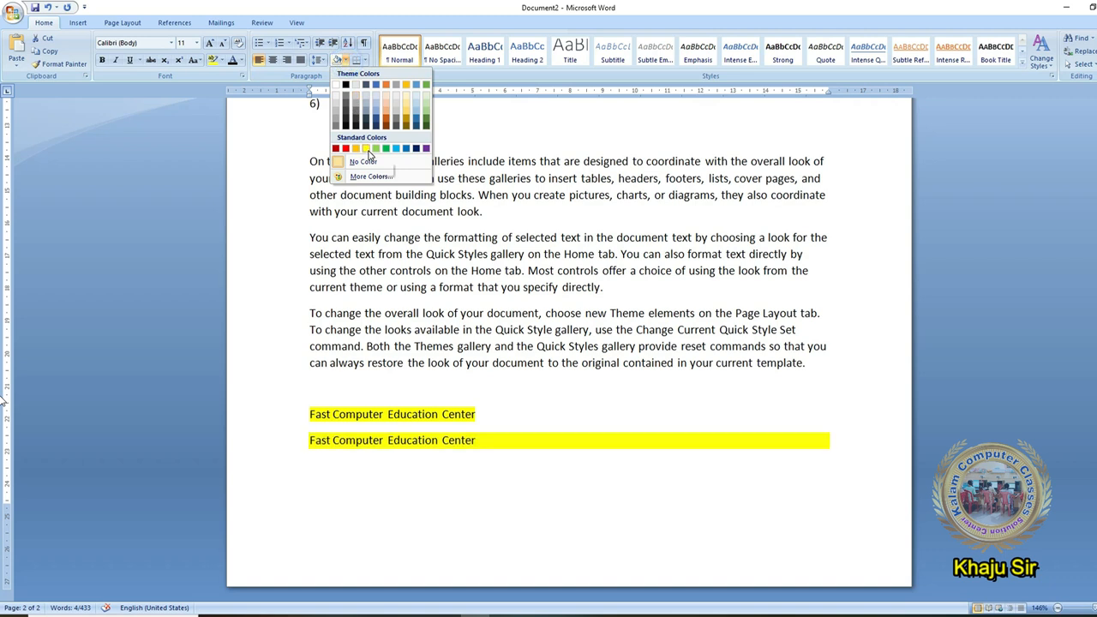
left_click(496, 447)
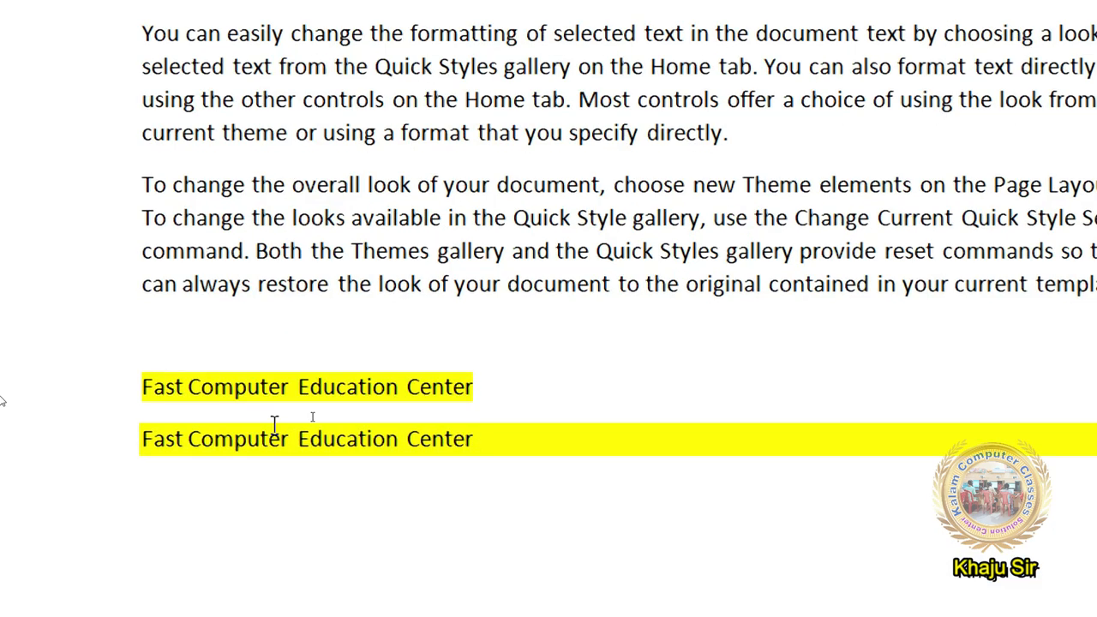
Step: Select the highlighted line and the shaded line in turn to compare how far each yellow fill extends
left_click_drag(144, 385, 507, 381)
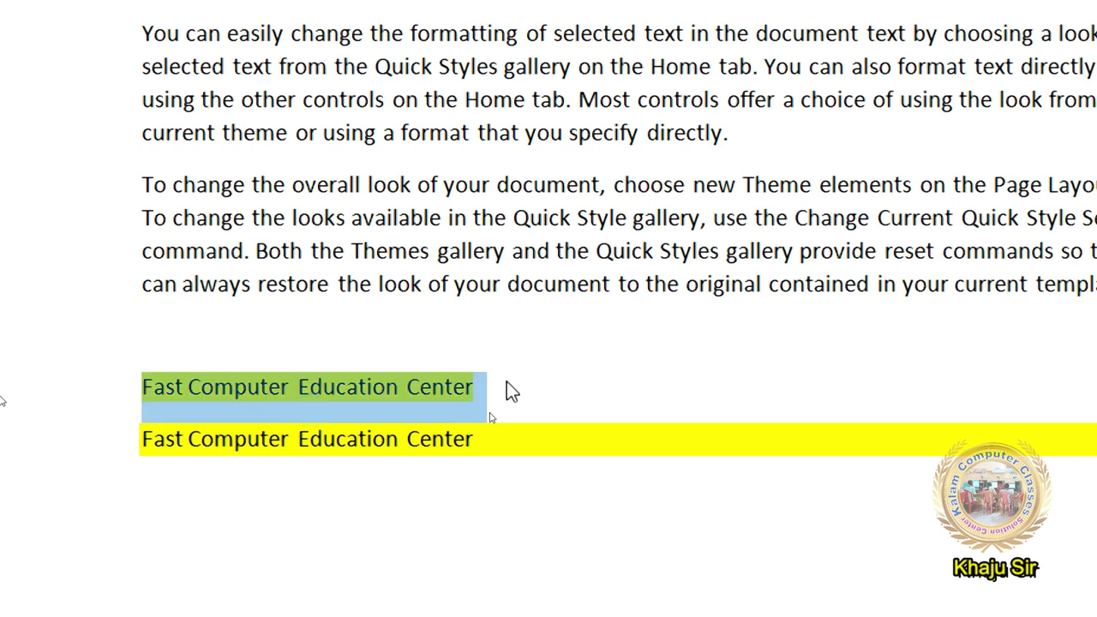
left_click_drag(142, 439, 485, 439)
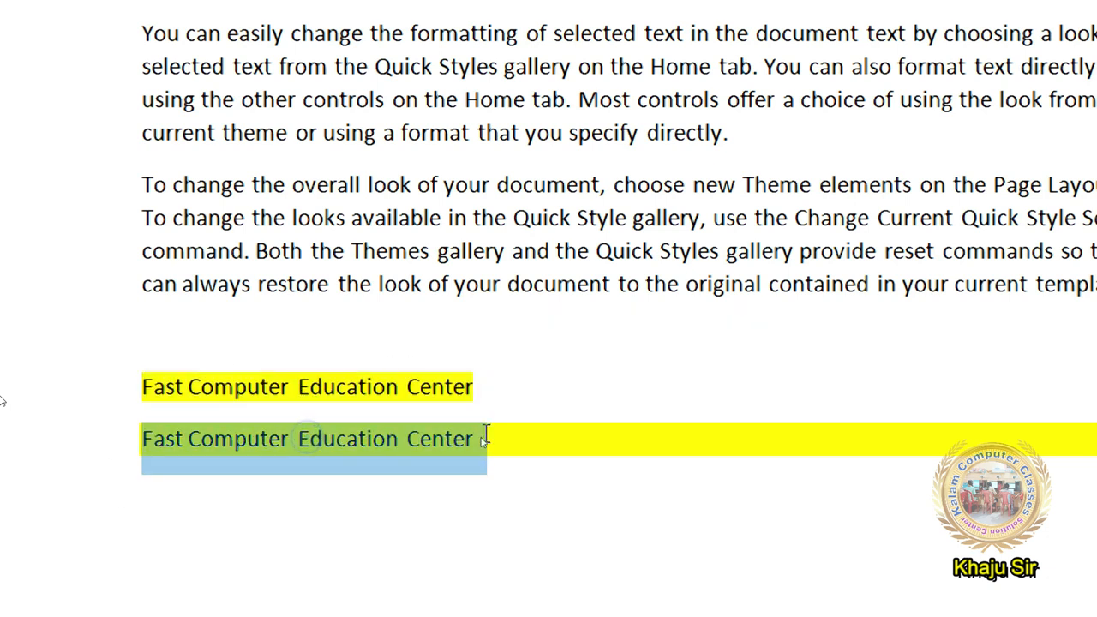
left_click(482, 440)
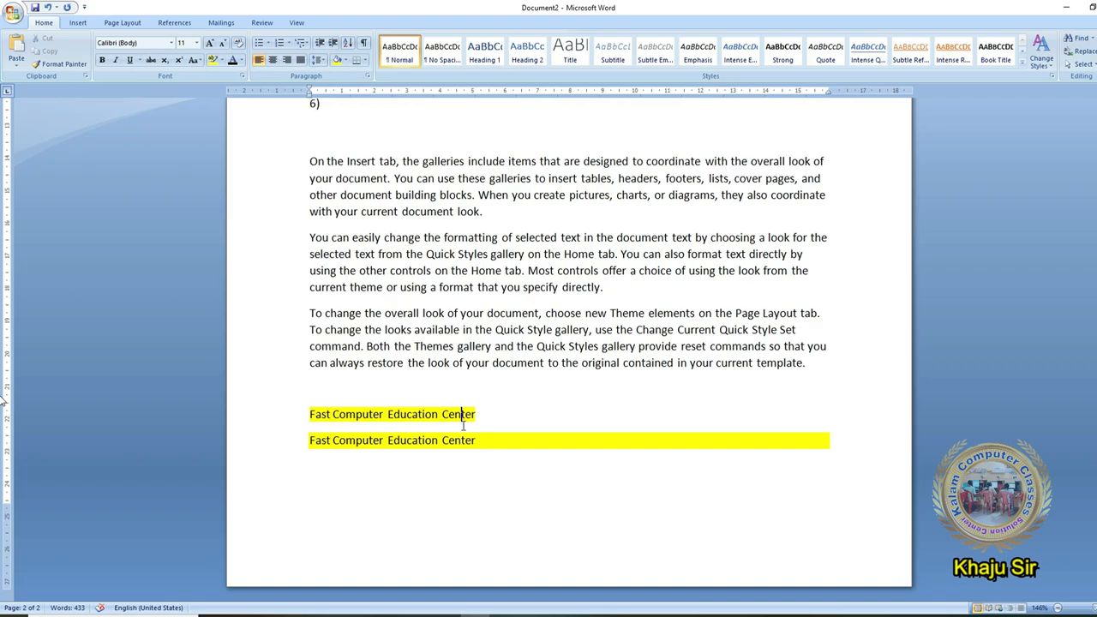
left_click_drag(473, 394, 308, 386)
left_click_drag(391, 414, 310, 414)
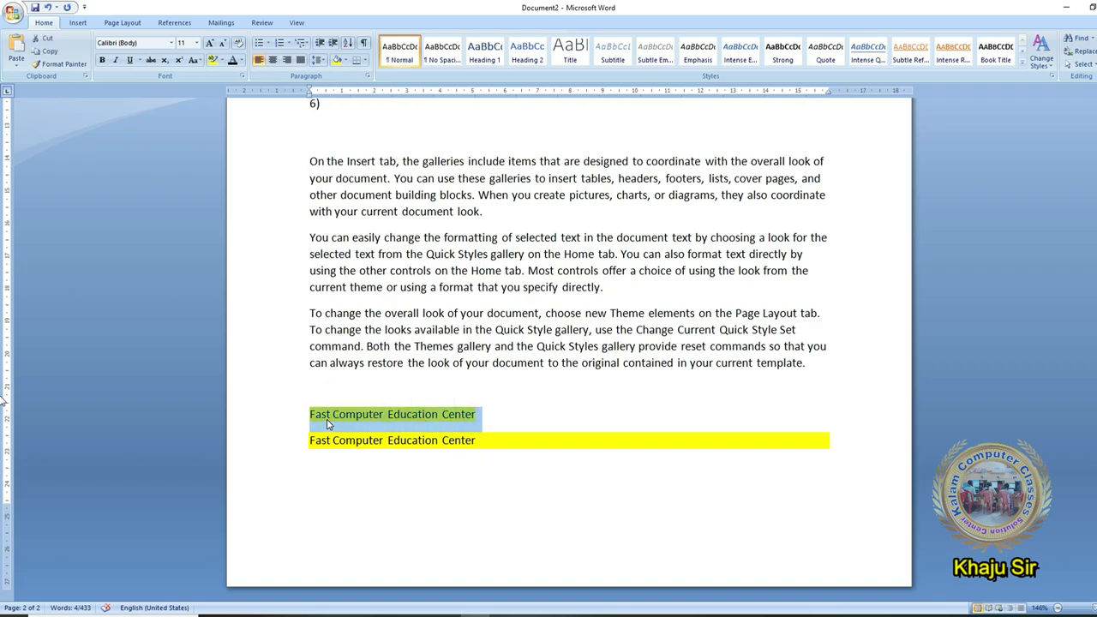
left_click(326, 416)
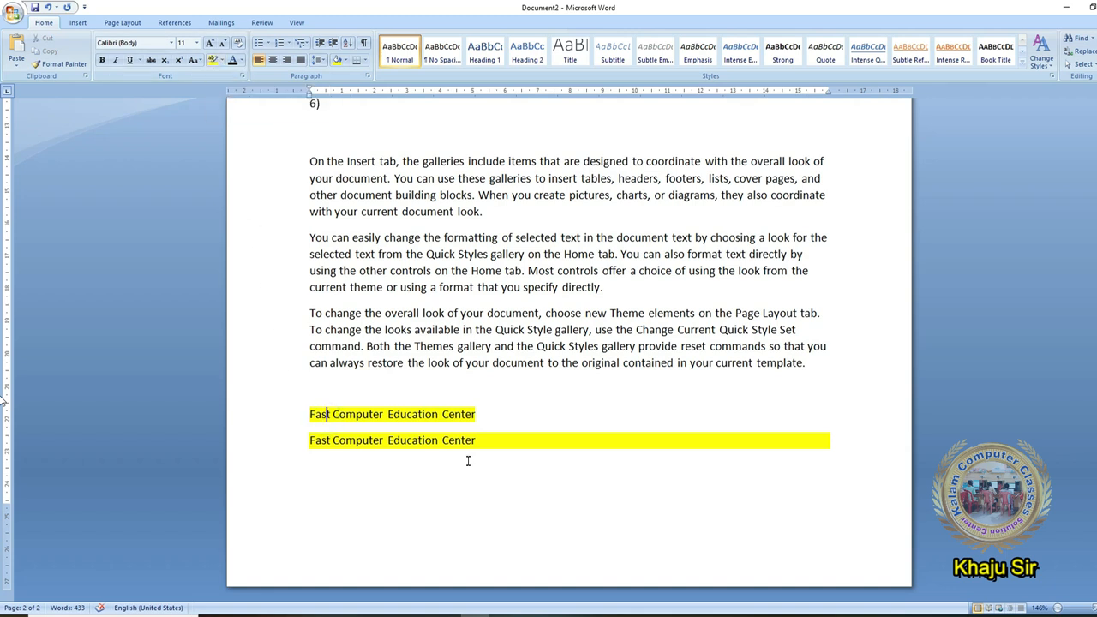
left_click(496, 435)
Step: Remove the shading from the second "Fast Computer Education Center" line by setting it to No Color
left_click_drag(485, 442, 309, 441)
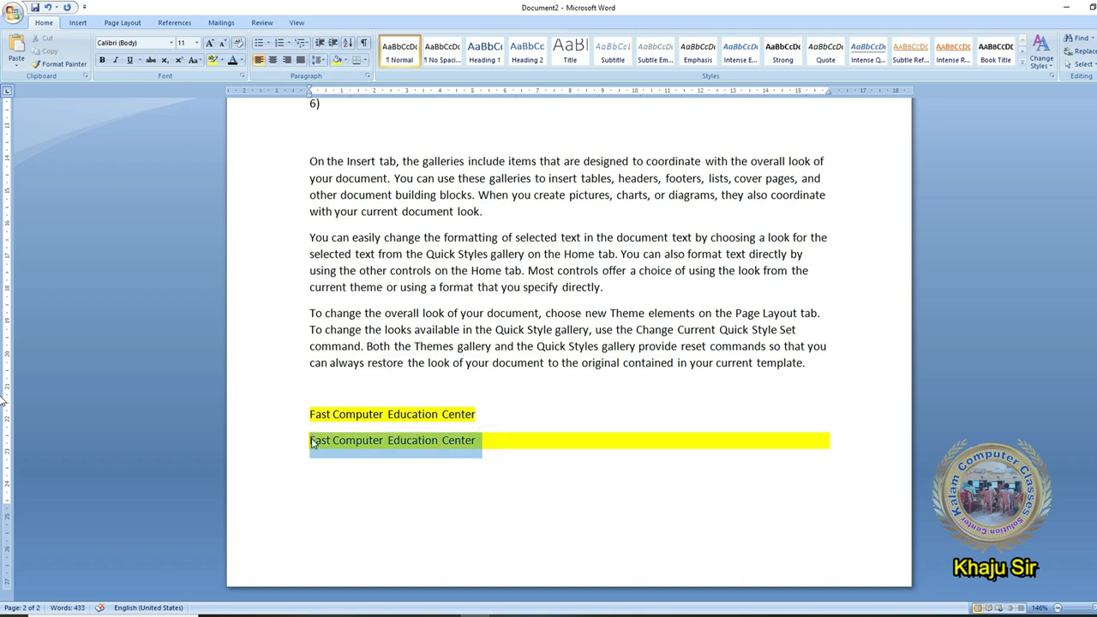
left_click(348, 60)
left_click(365, 161)
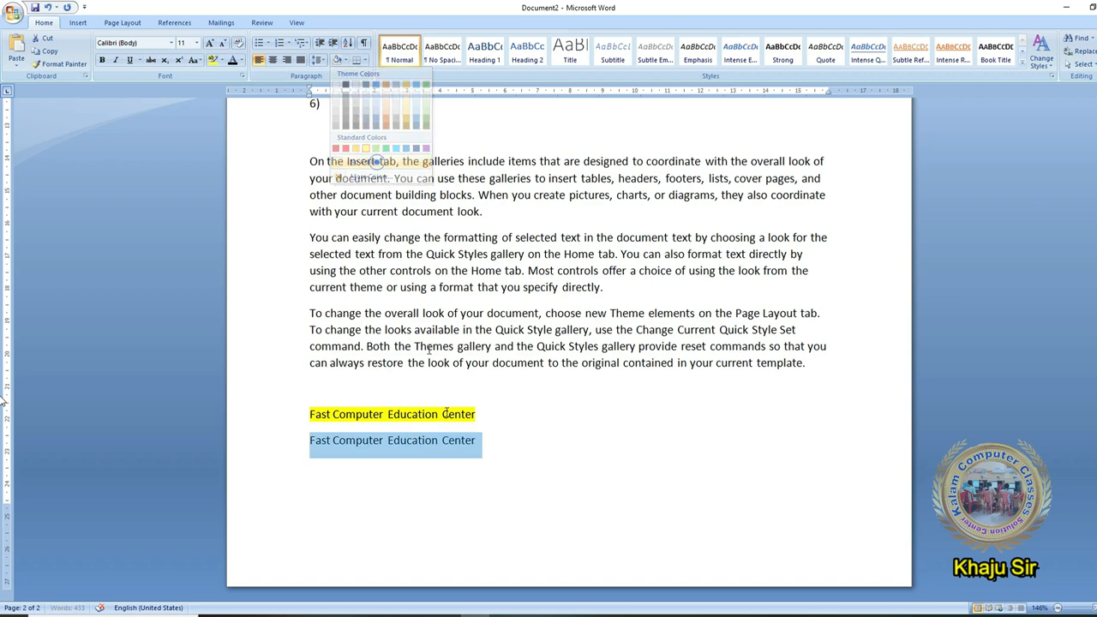
Step: Remove the yellow highlight from the first "Fast Computer Education Center" line by setting it to No Color
left_click_drag(485, 414, 333, 440)
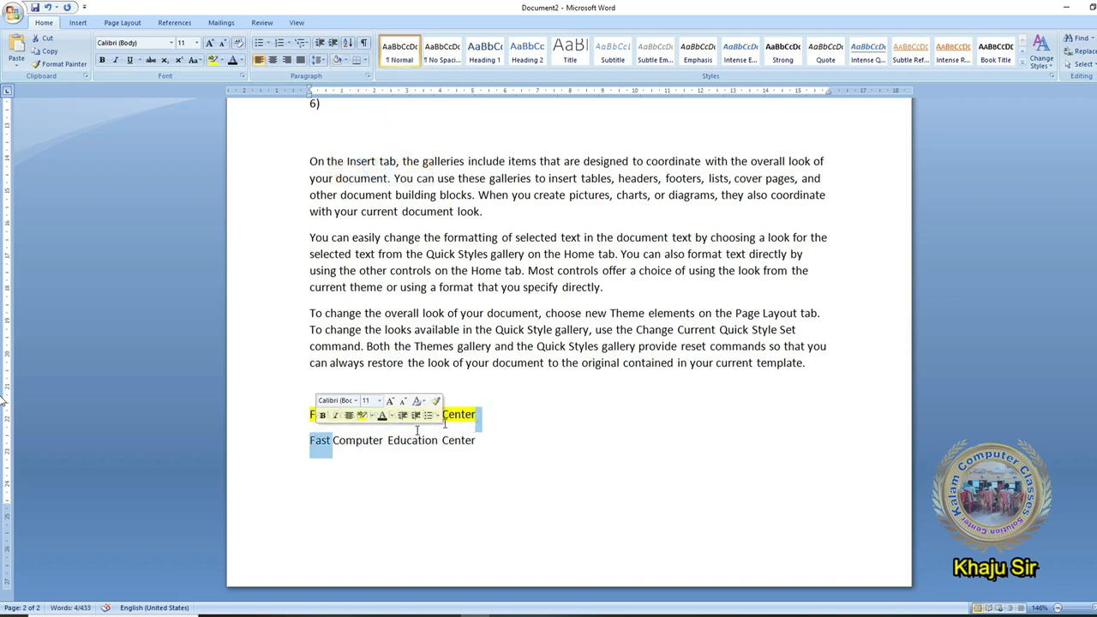
left_click(455, 415)
triple_click(483, 414)
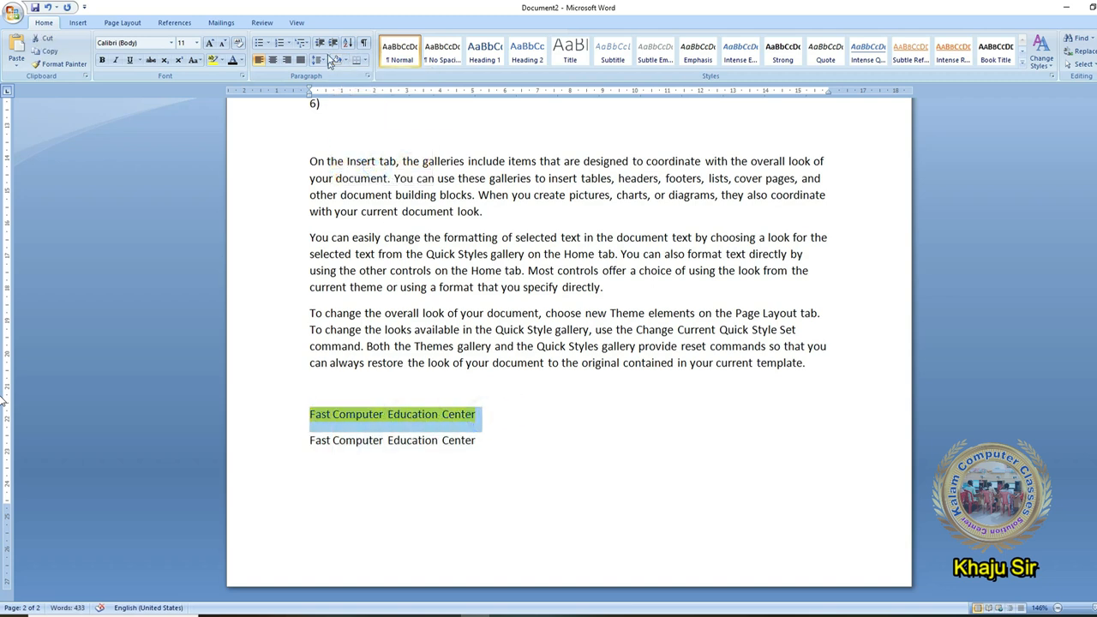
left_click(222, 60)
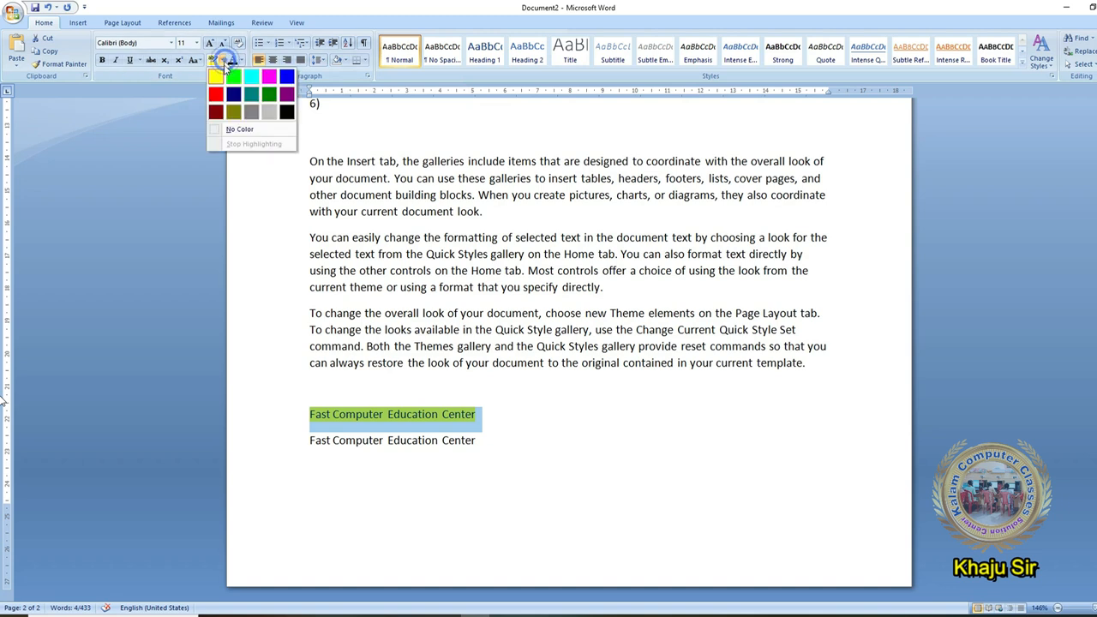
left_click(238, 130)
left_click(504, 456)
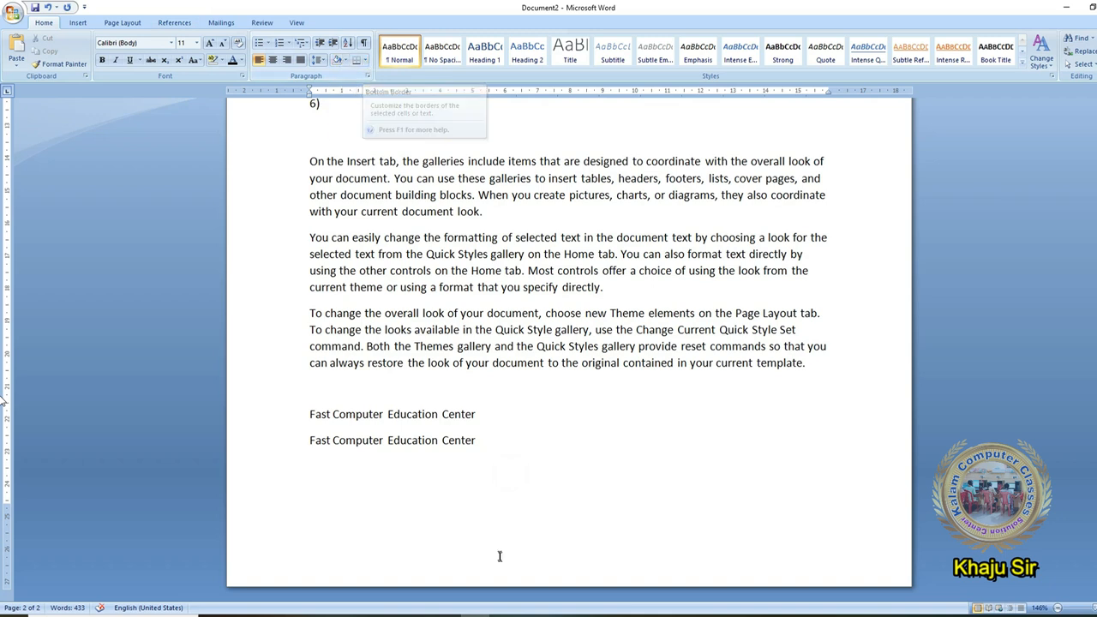
Step: Delete the duplicate second "Fast Computer Education Center" line
left_click_drag(310, 415, 188, 450)
left_click(481, 438)
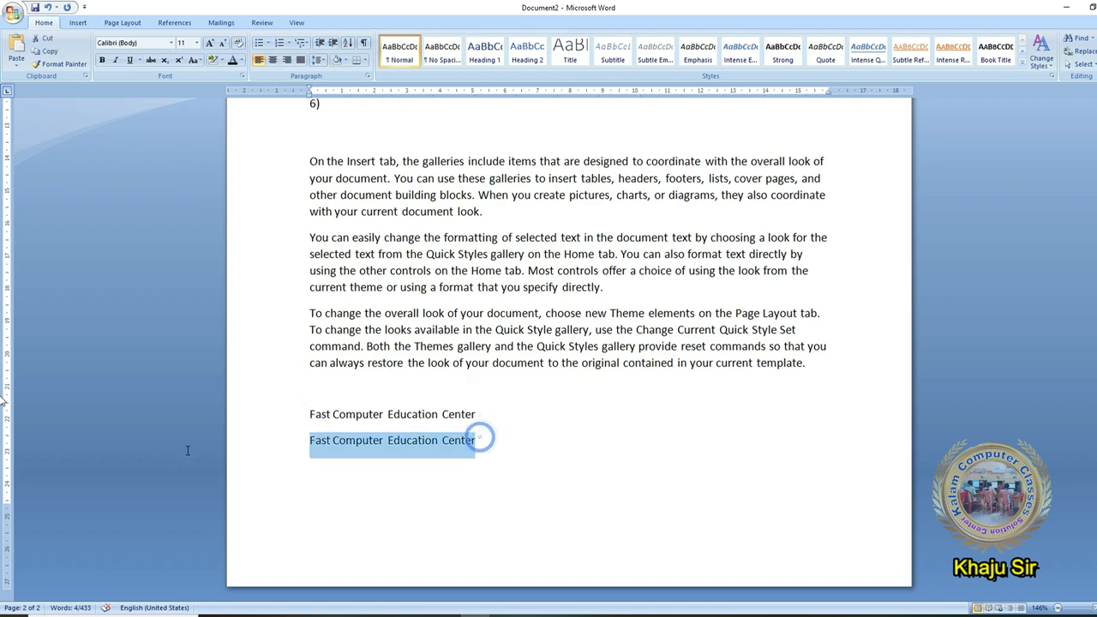
key("Delete")
Step: Apply All Borders to the remaining "Fast Computer Education Center" line and deselect it
left_click_drag(300, 419, 402, 412)
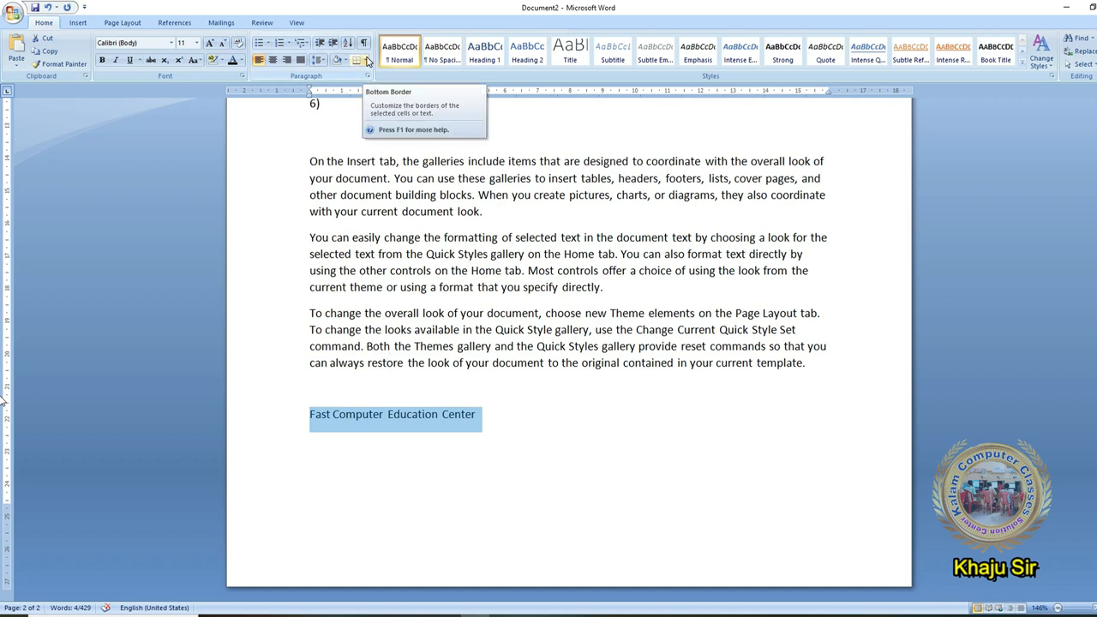
left_click(366, 60)
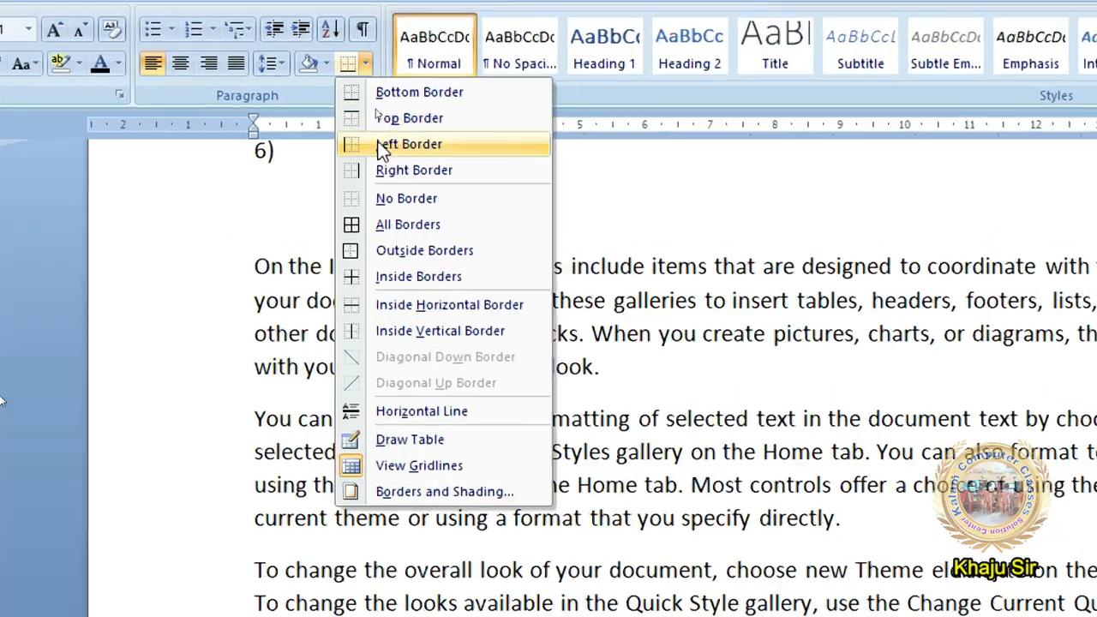
left_click(414, 229)
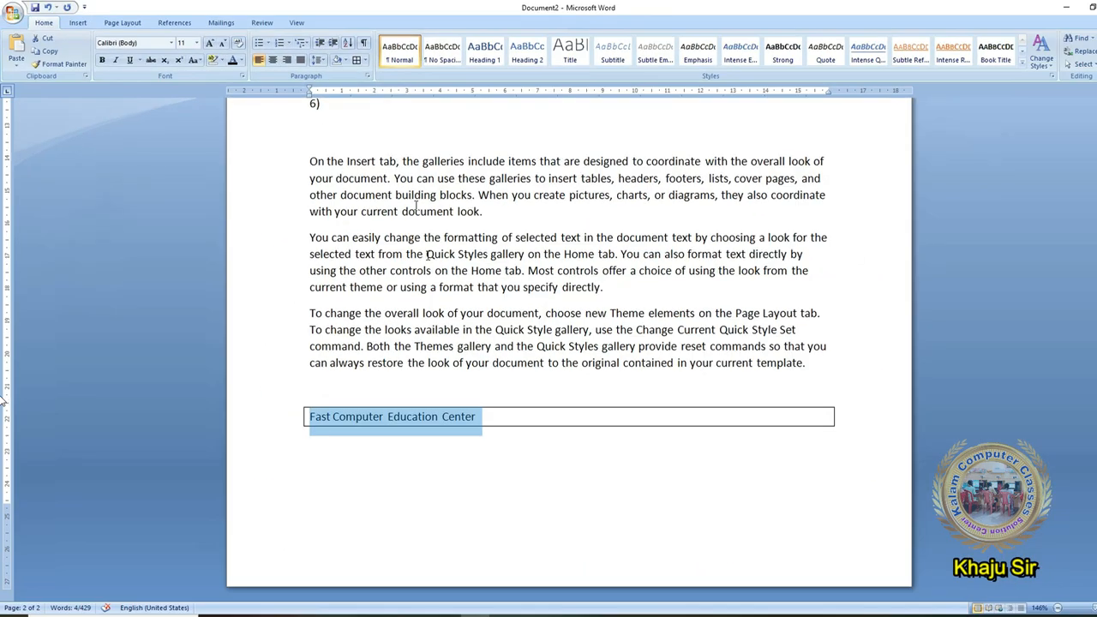
left_click(498, 420)
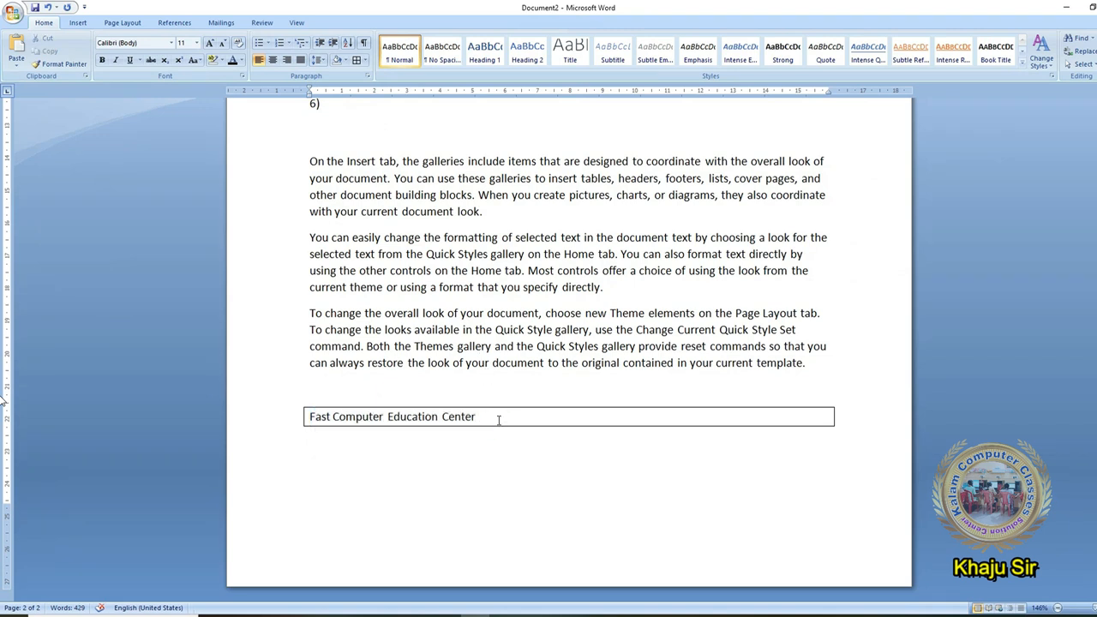
Step: Make the bordered "Fast Computer Education Center" line bold and italic, and center it
left_click_drag(498, 419, 299, 433)
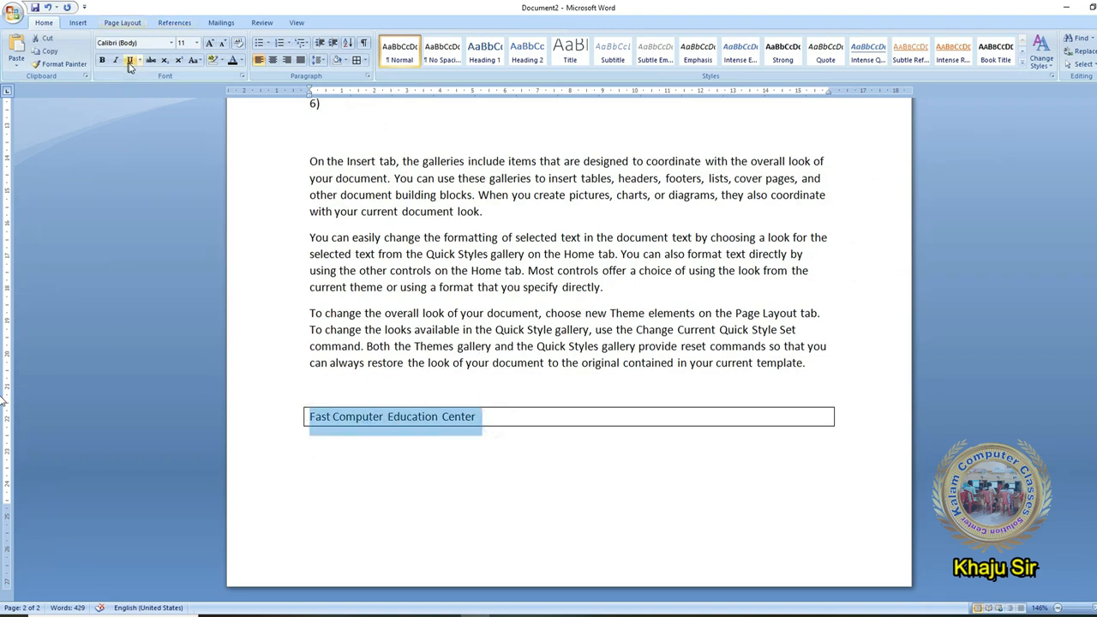
left_click(101, 60)
left_click(115, 60)
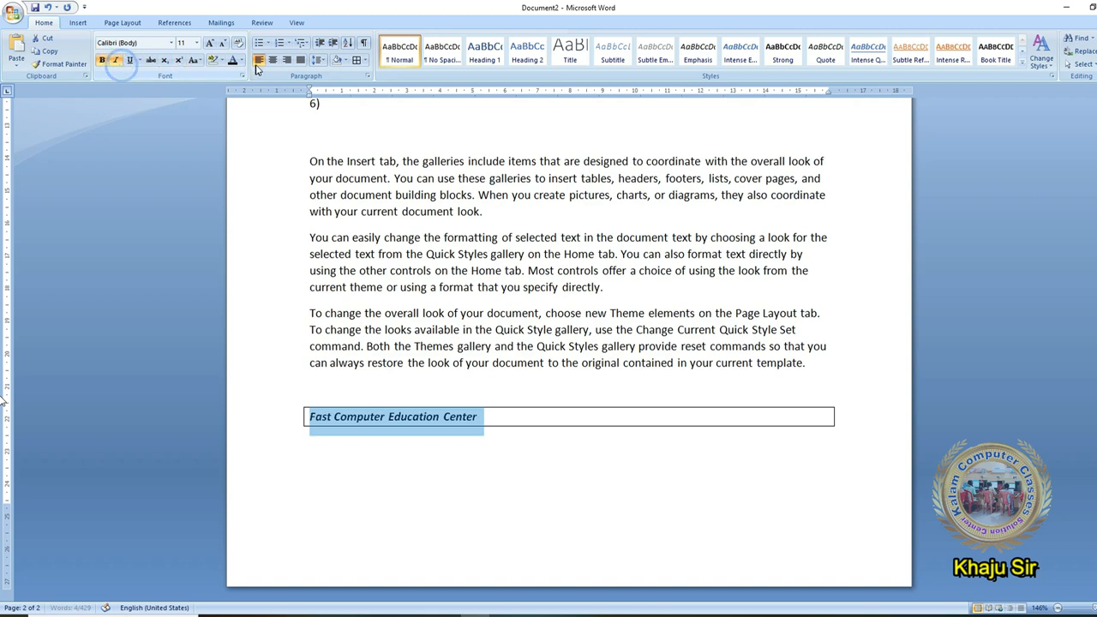
left_click(273, 60)
left_click(677, 415)
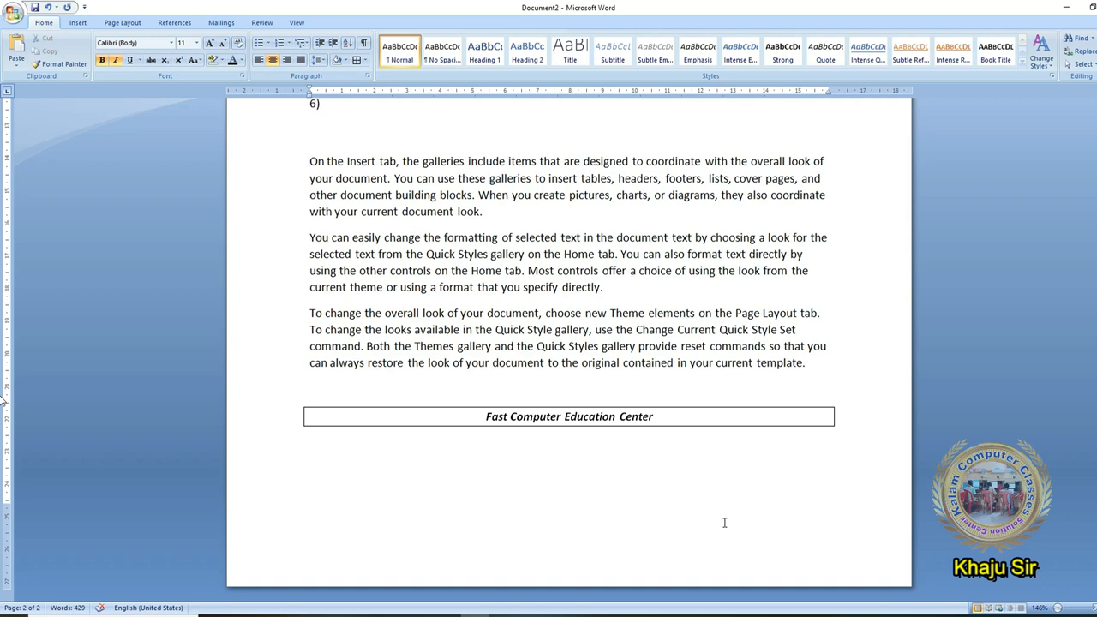
Step: Remove the bottom border of the "Fast Computer Education Center" line, put it back, and view the other border options
left_click(365, 60)
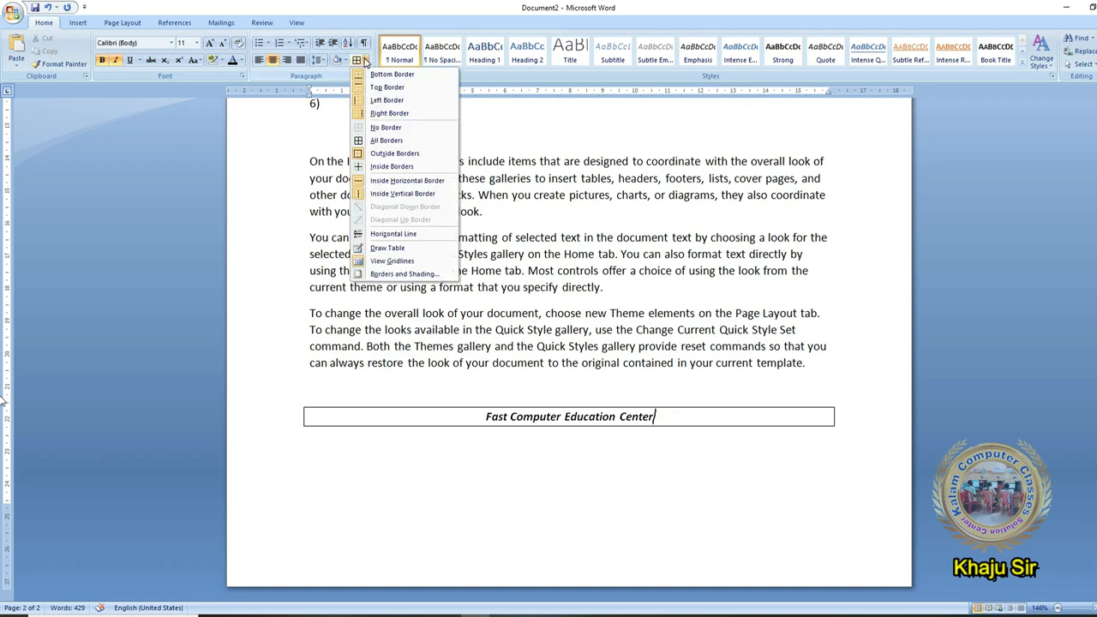
left_click(403, 77)
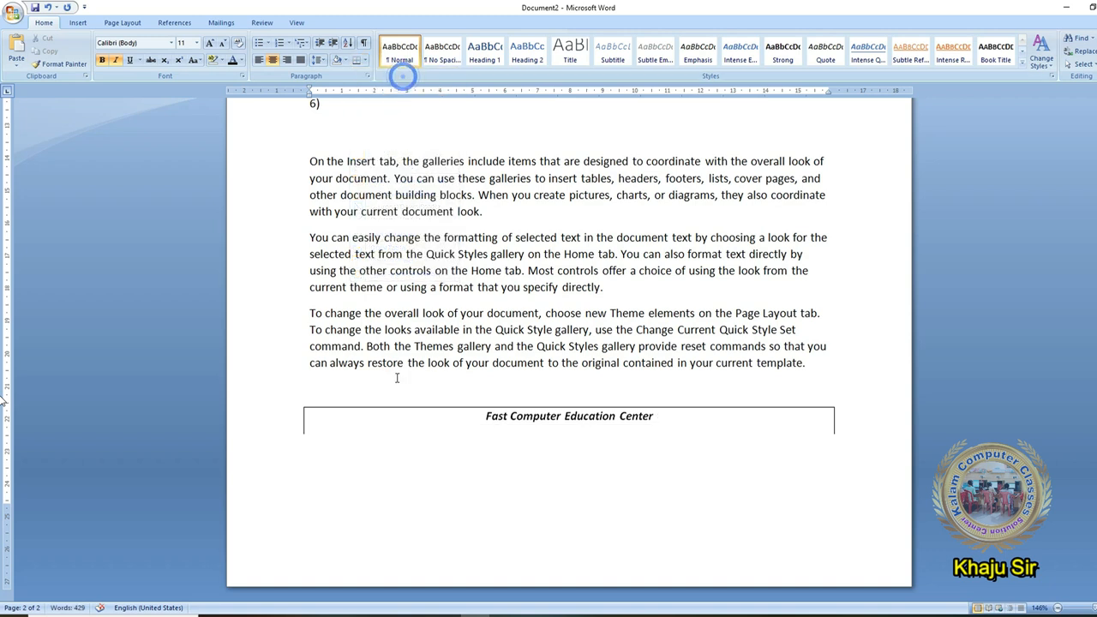
left_click(365, 60)
left_click(365, 76)
left_click(365, 60)
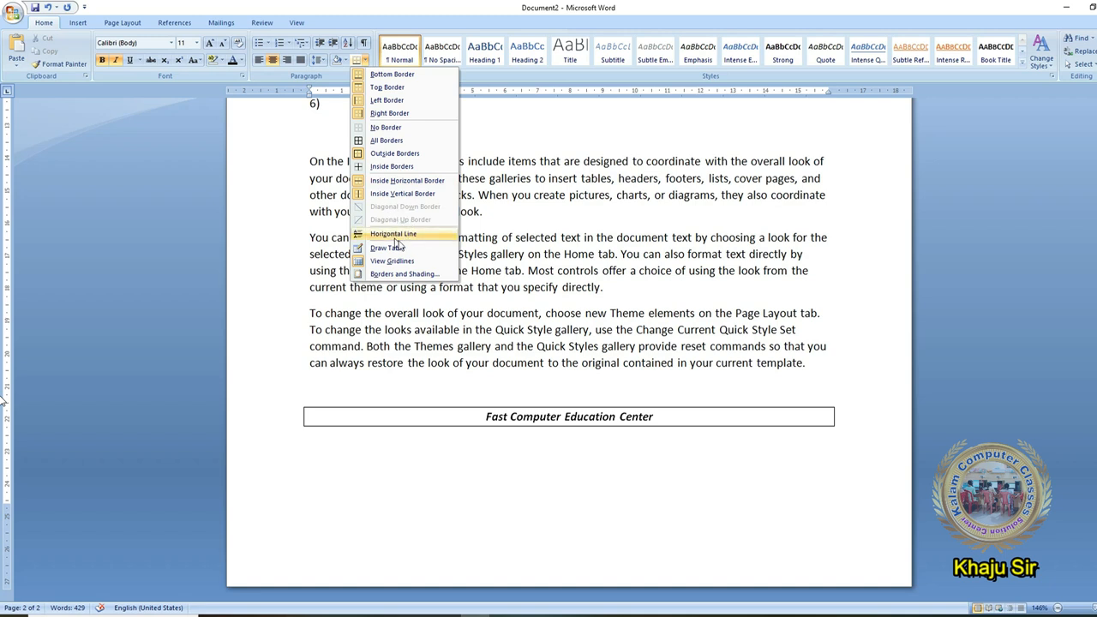
left_click(665, 417)
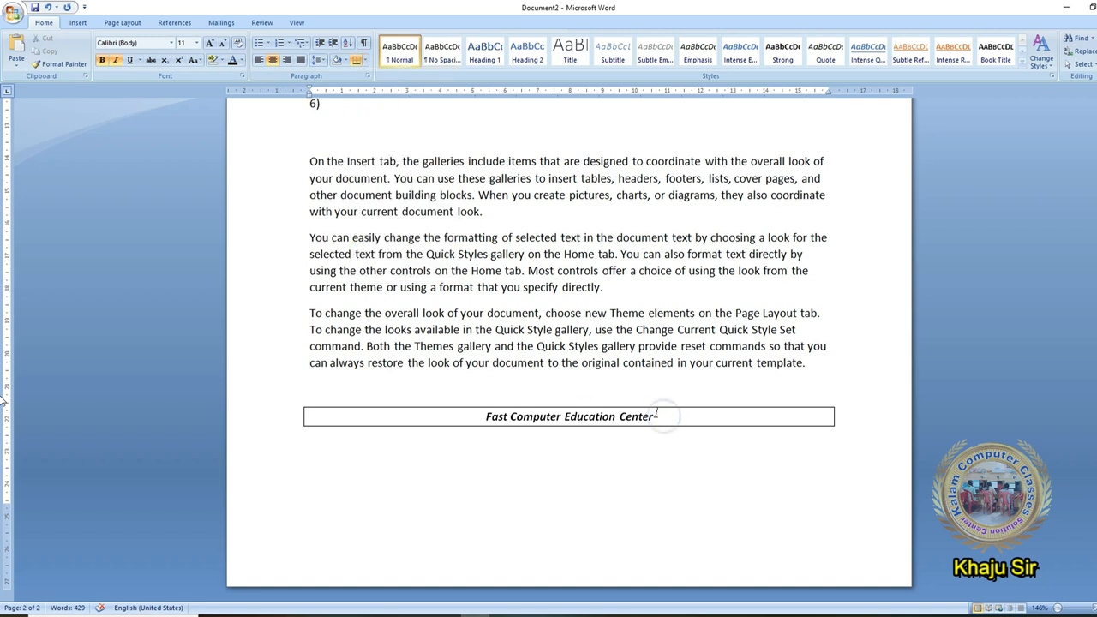
Step: Remove all borders from the "Fast Computer Education Center" line with the No Border option
left_click_drag(656, 416, 464, 417)
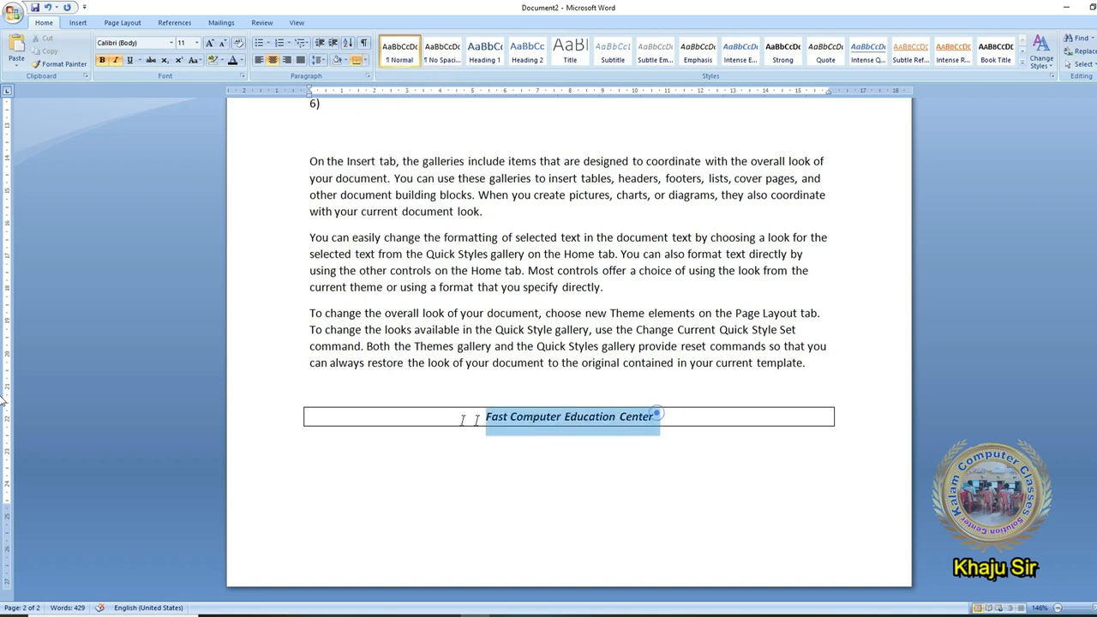
left_click(365, 60)
left_click(392, 128)
left_click(511, 414)
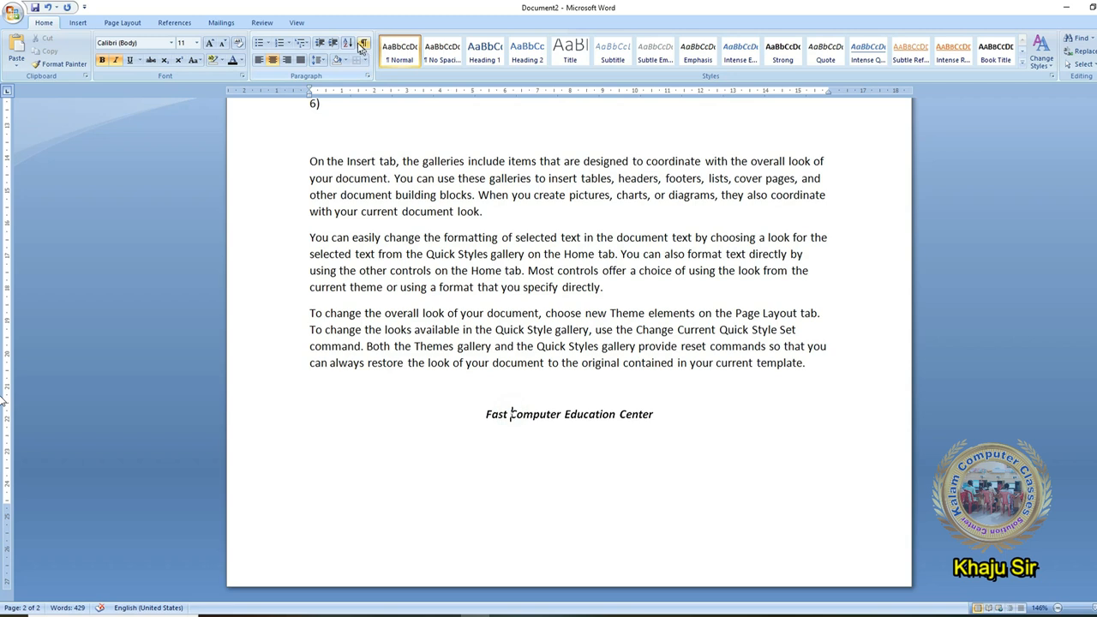